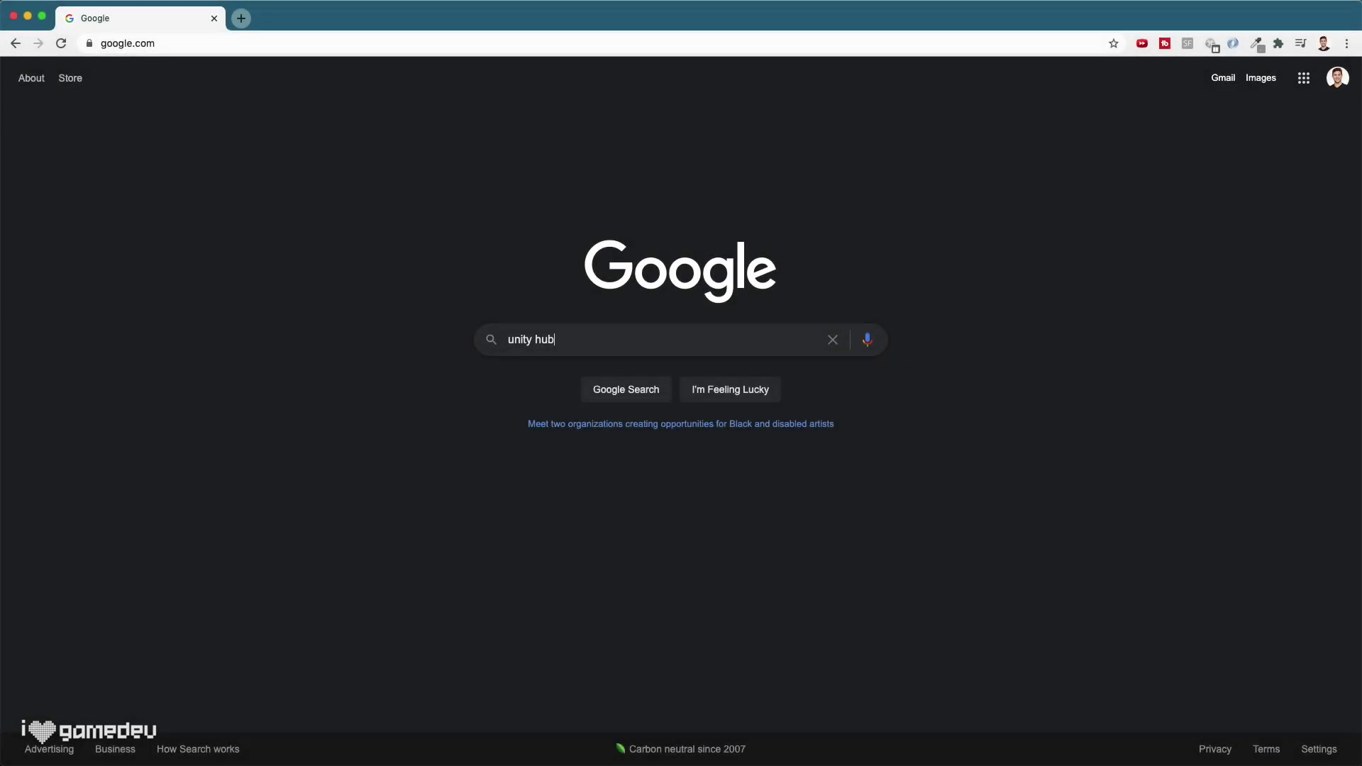
# Step: Search Google for unity hub and download Unity Hub from Unity's download page
pyautogui.press('Return')
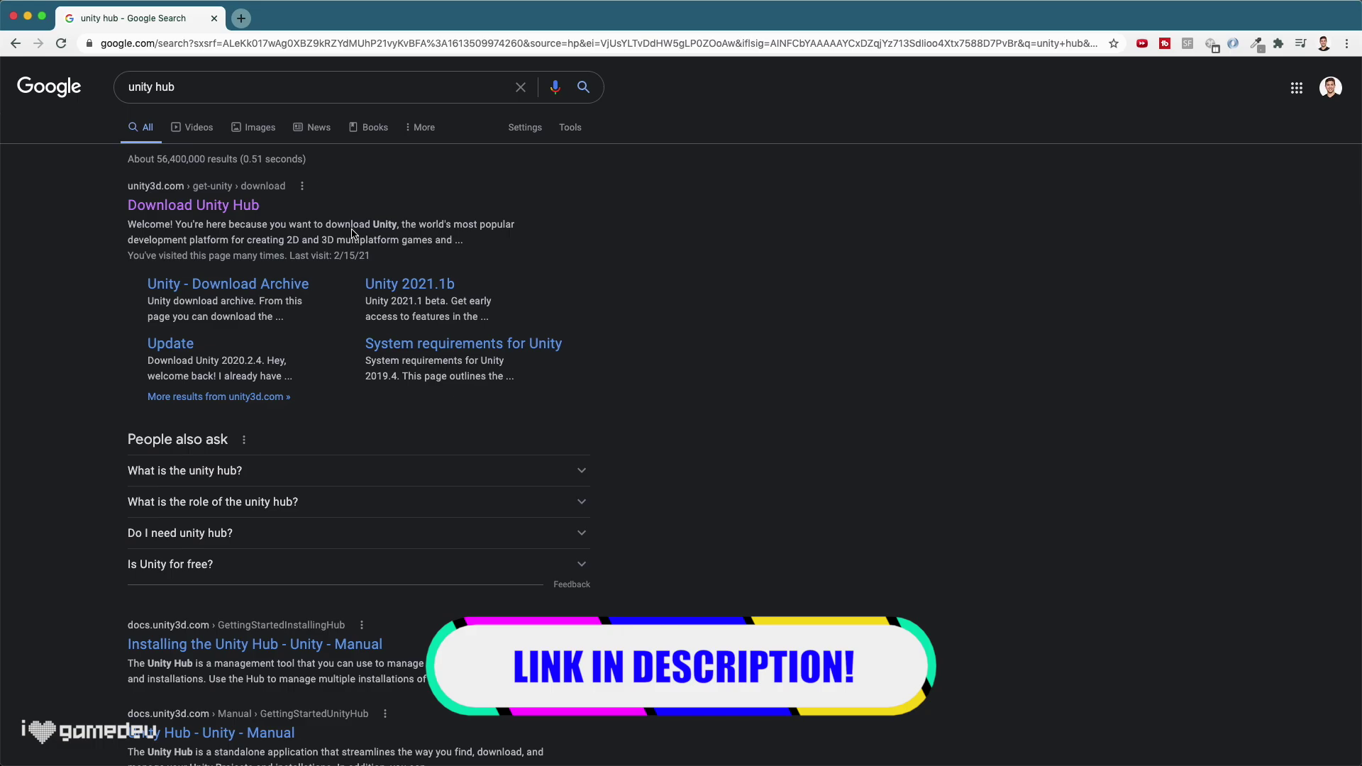
pyautogui.click(248, 217)
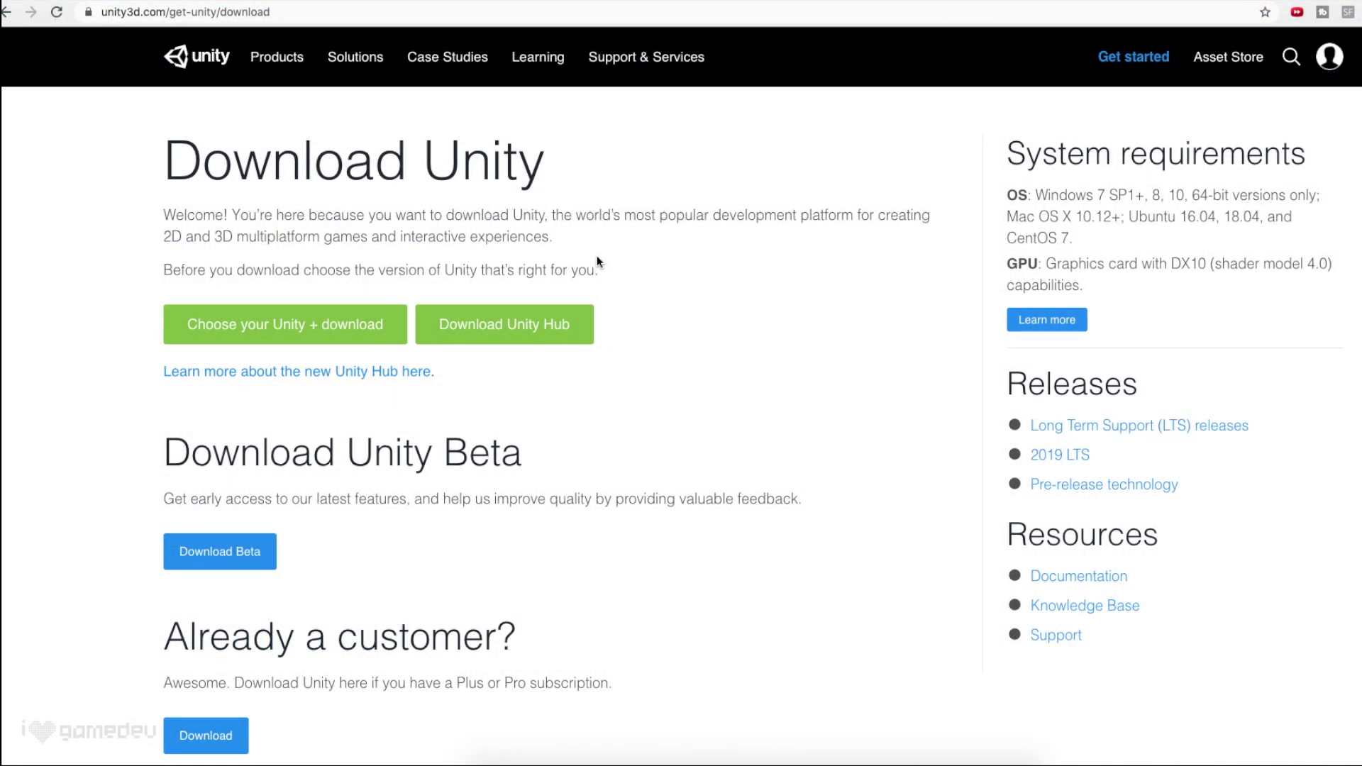
pyautogui.click(549, 332)
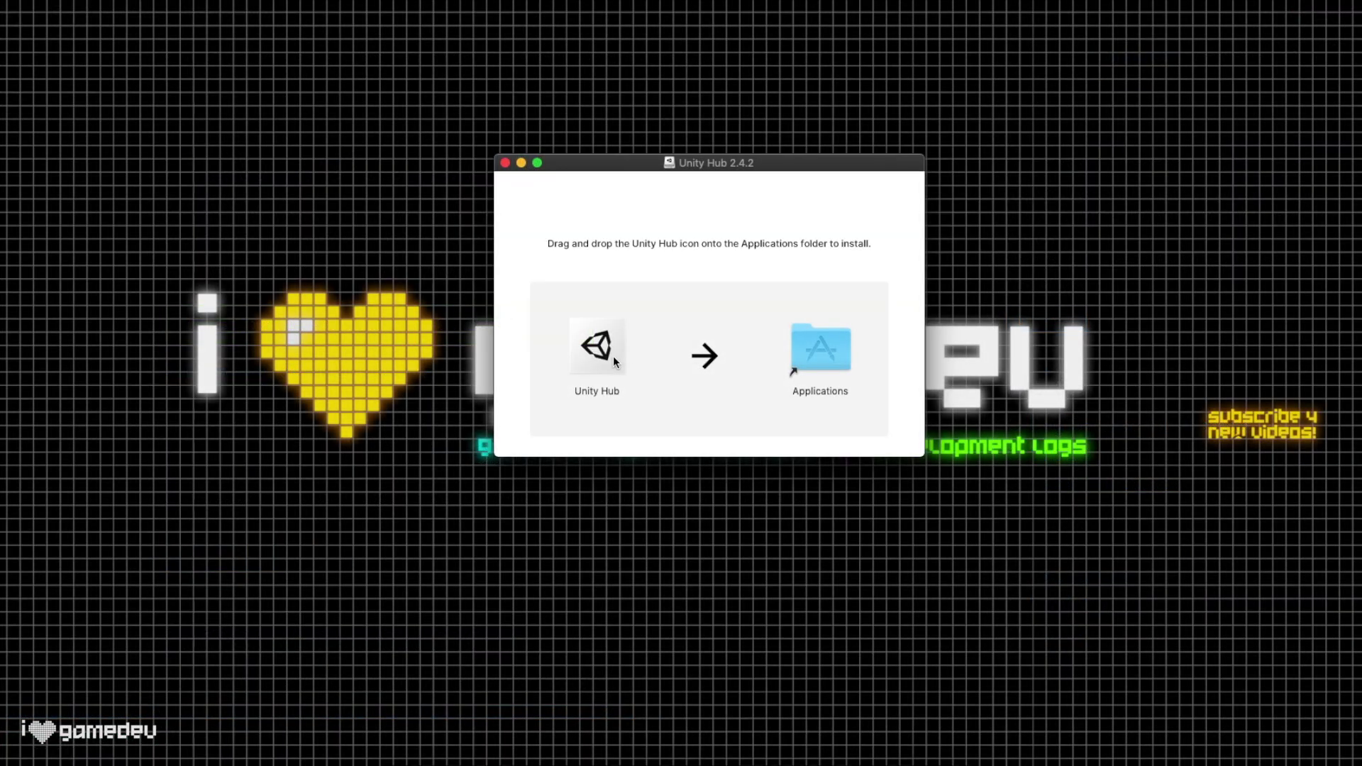
# Step: Install Unity Hub 2.4.2 into the Applications folder and close the installer window
pyautogui.moveTo(614, 358); pyautogui.dragTo(838, 359)
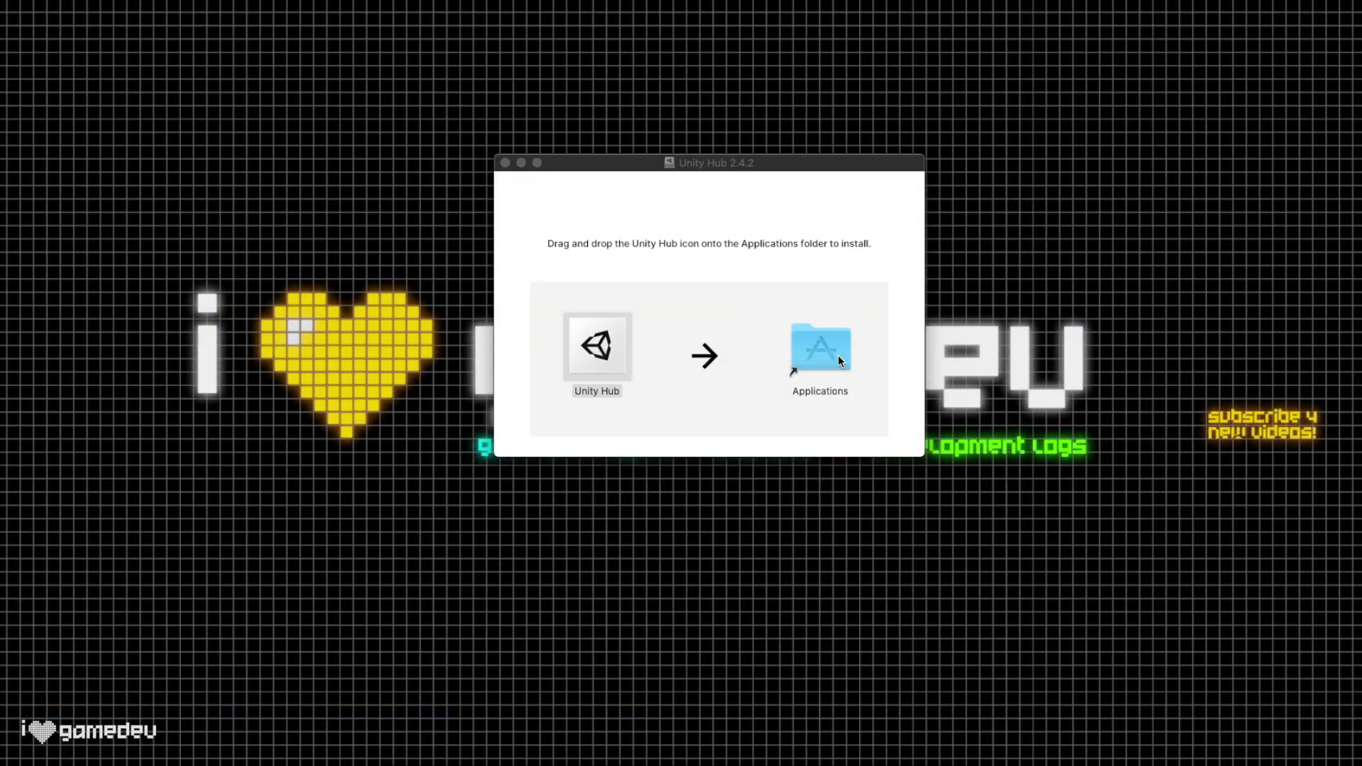
pyautogui.click(506, 164)
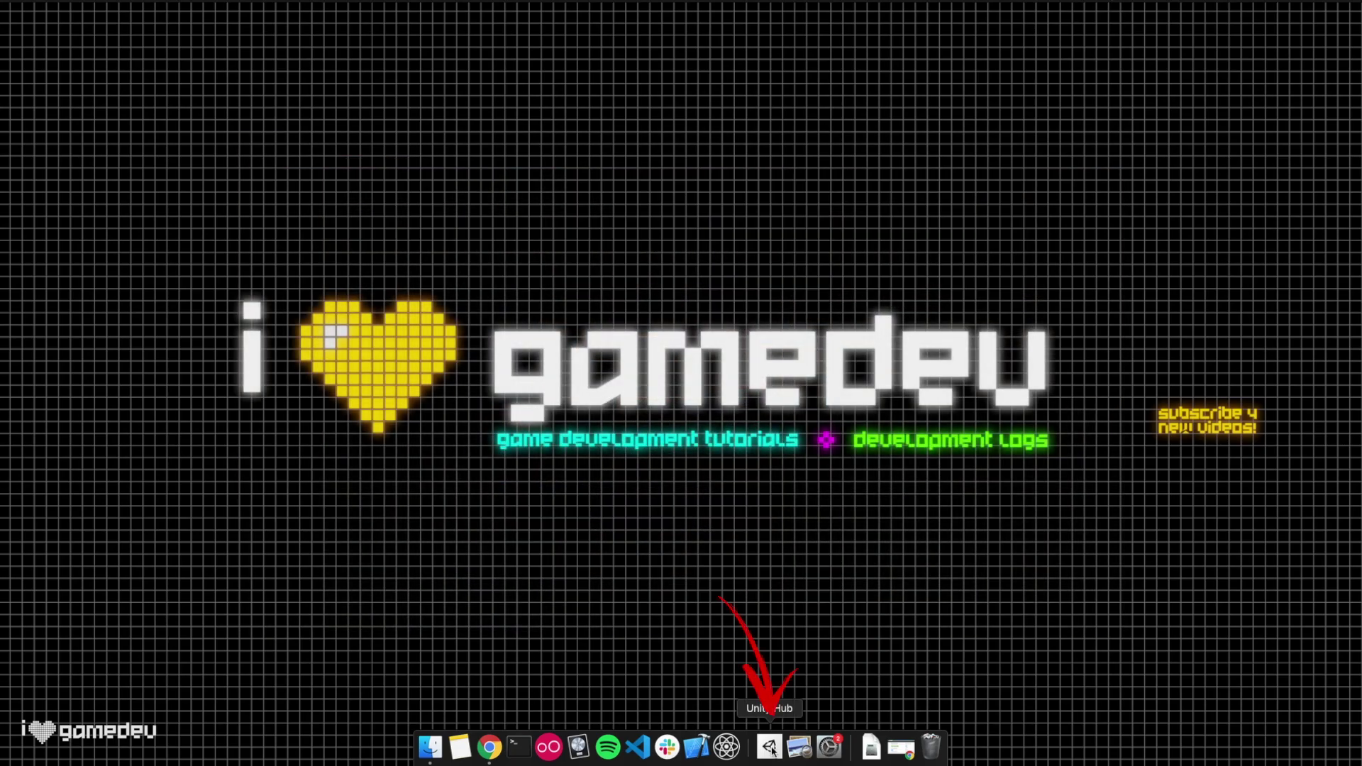
# Step: Launch Unity Hub and open the LEGO Microgame project among its learning resources
pyautogui.click(770, 747)
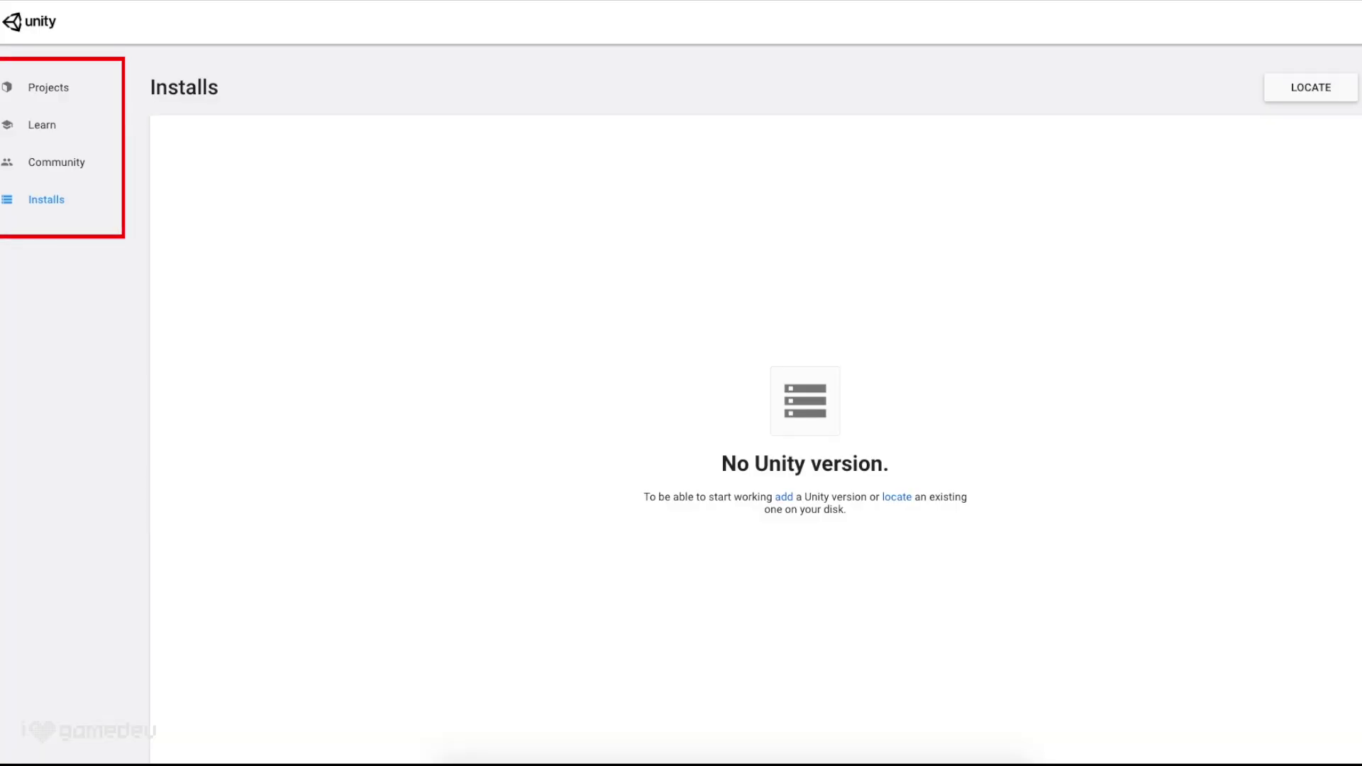
pyautogui.click(46, 124)
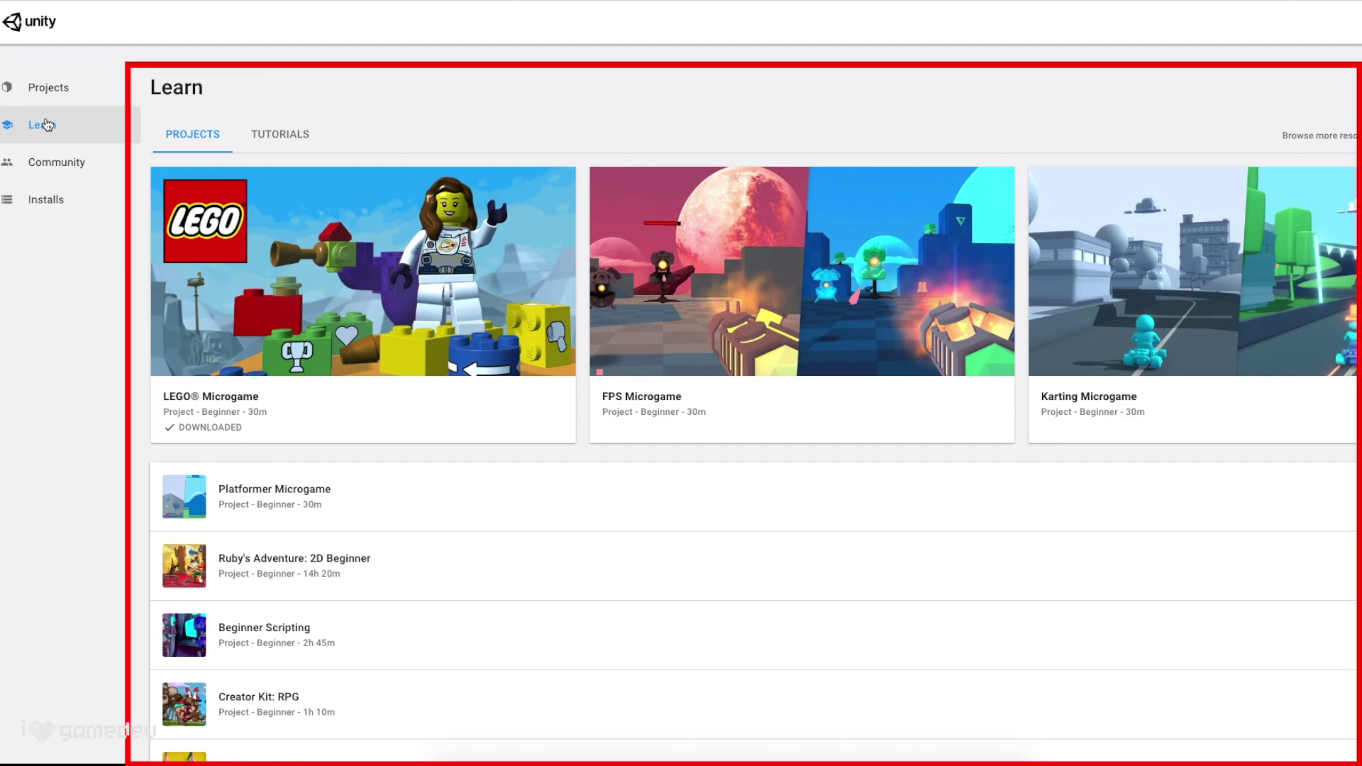
pyautogui.click(346, 369)
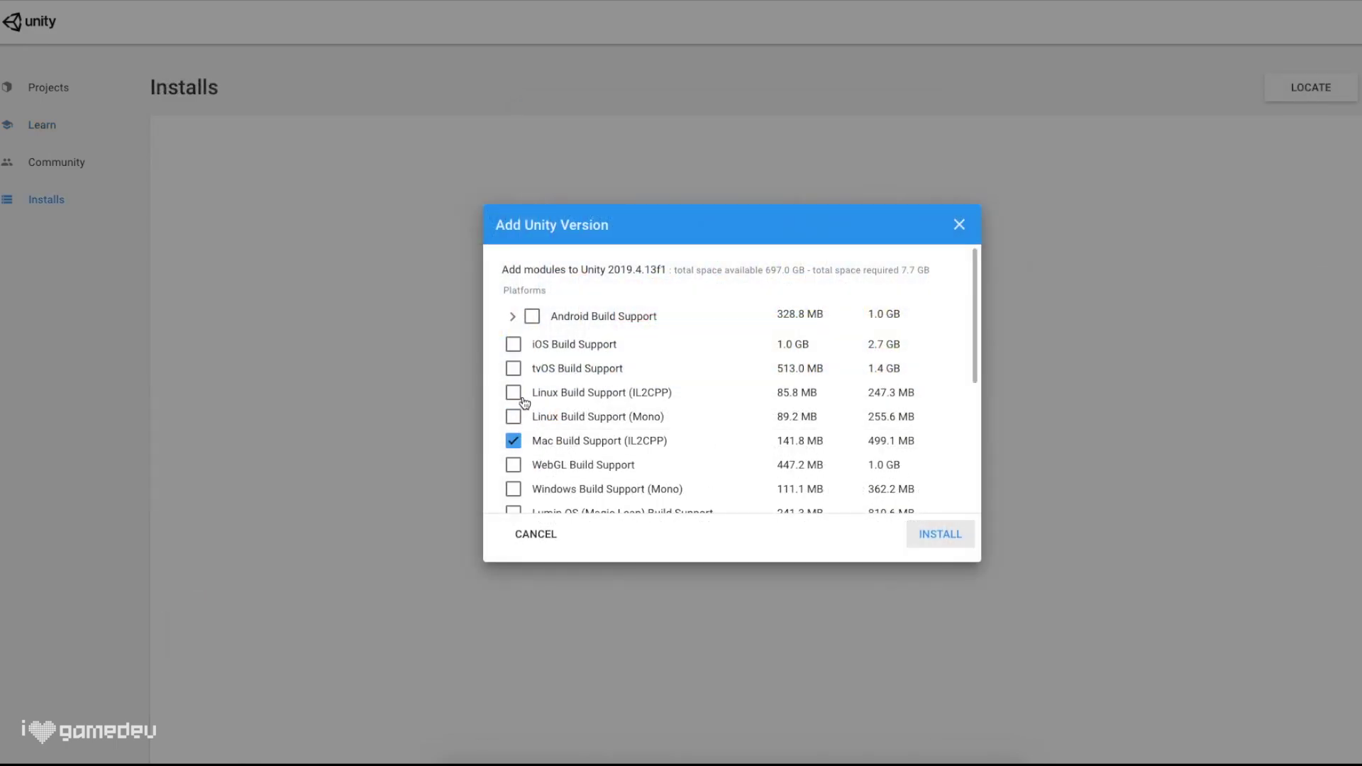
# Step: Add WebGL Build Support alongside Mac Build Support (IL2CPP) to Unity 2019.4.13f1 and start the installation
pyautogui.scroll(-1, 514, 471)
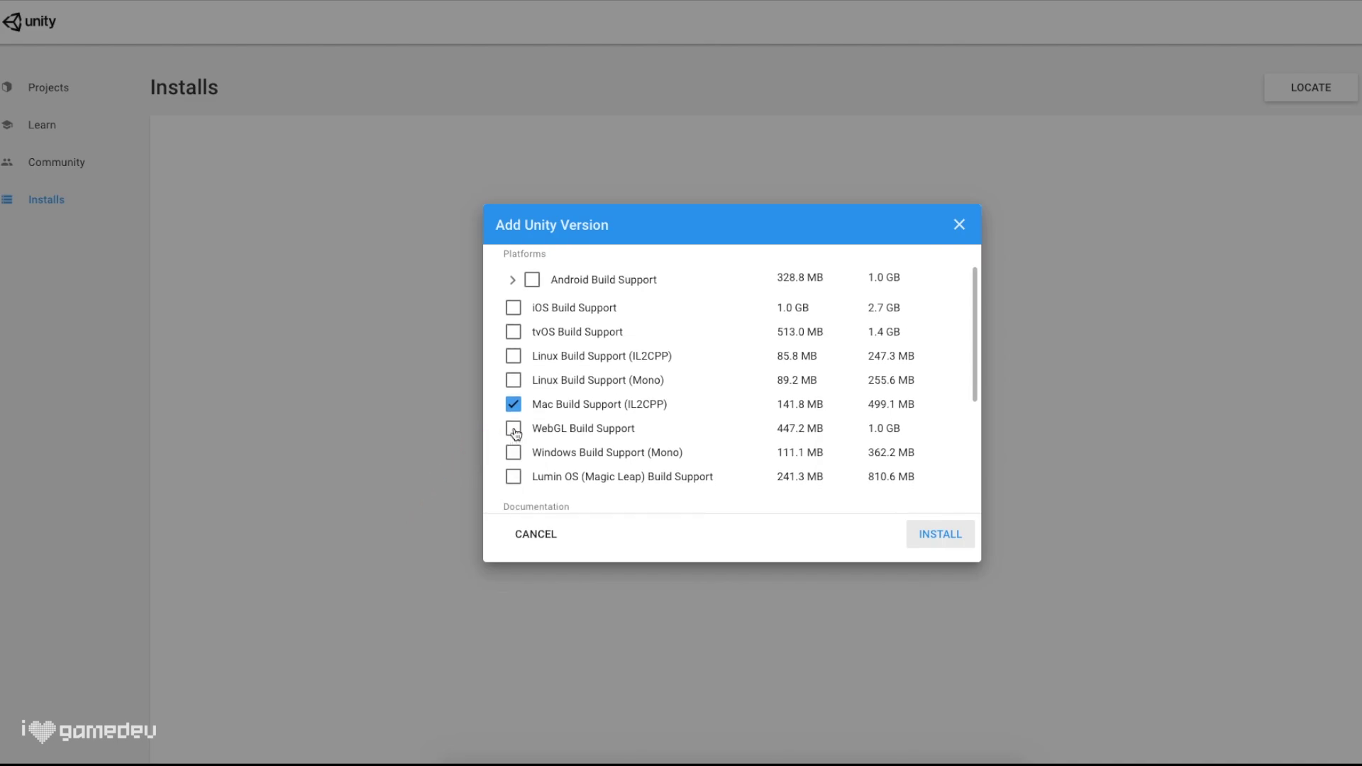
pyautogui.click(515, 433)
pyautogui.scroll(1, 516, 425)
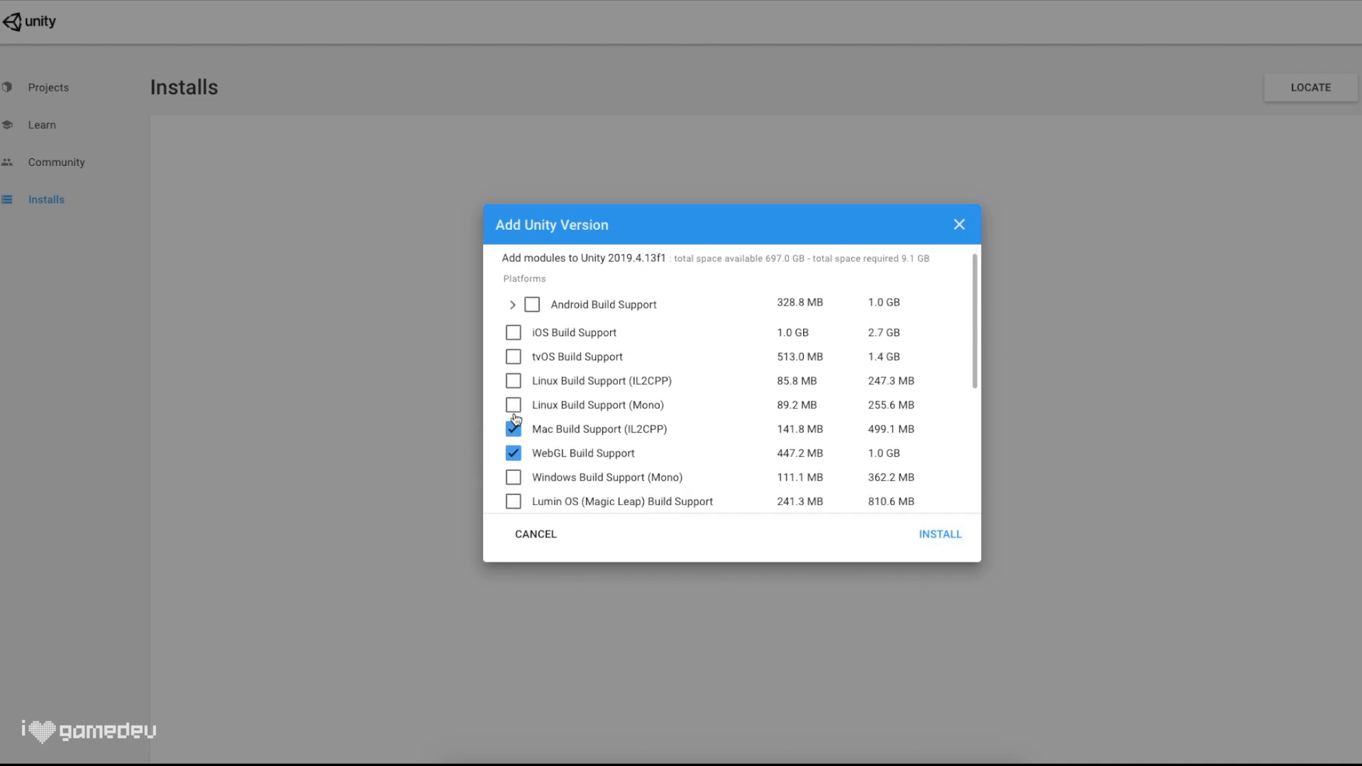
pyautogui.click(948, 537)
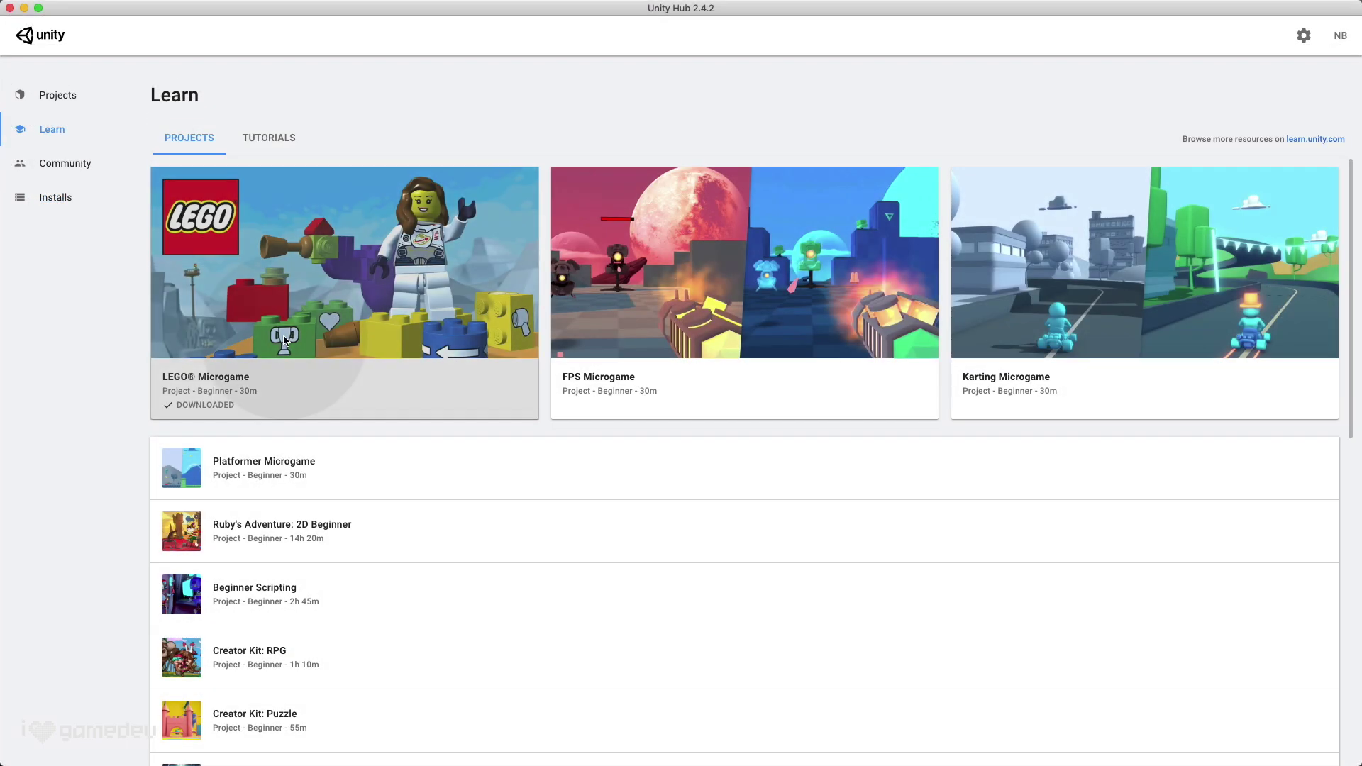
# Step: Open the downloaded LEGO Microgame learning project in the Unity editor and start its Get started tutorial
pyautogui.click(283, 339)
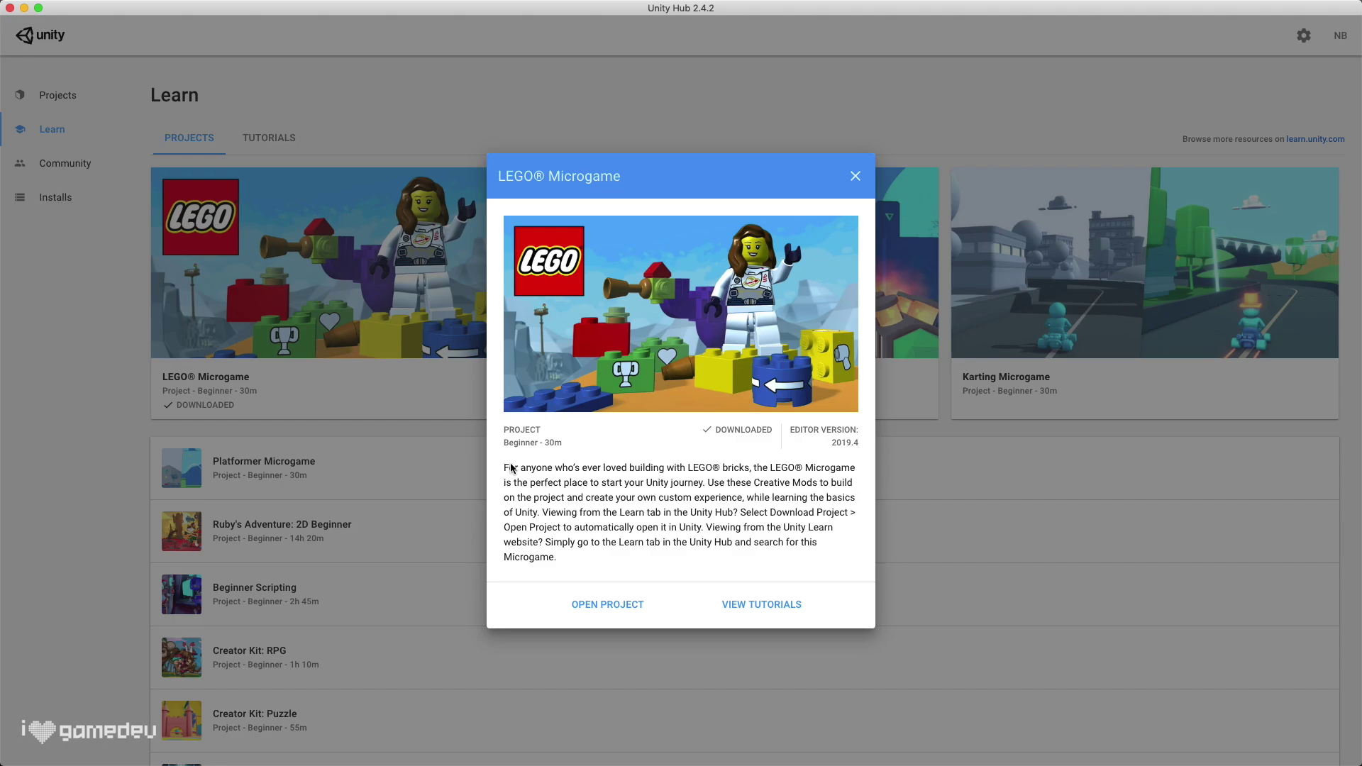
pyautogui.click(608, 605)
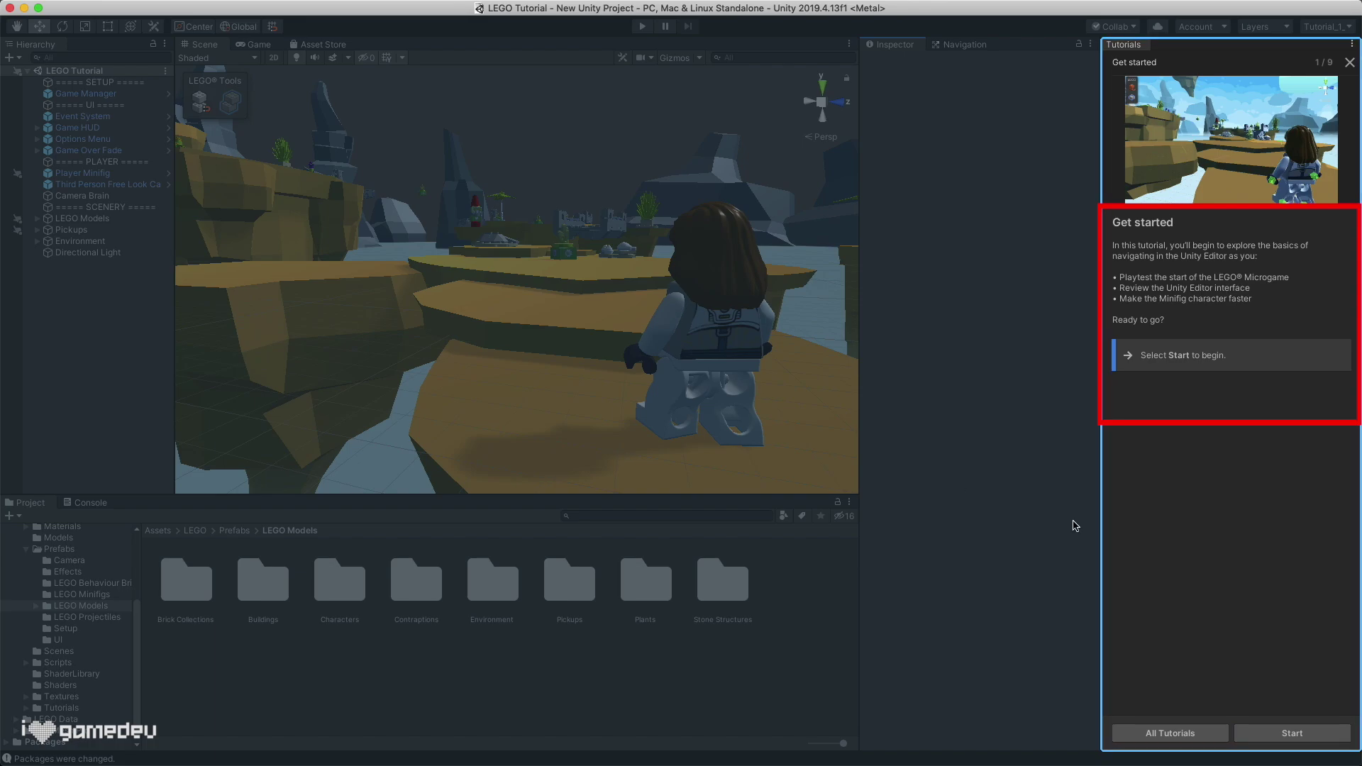
pyautogui.click(1314, 735)
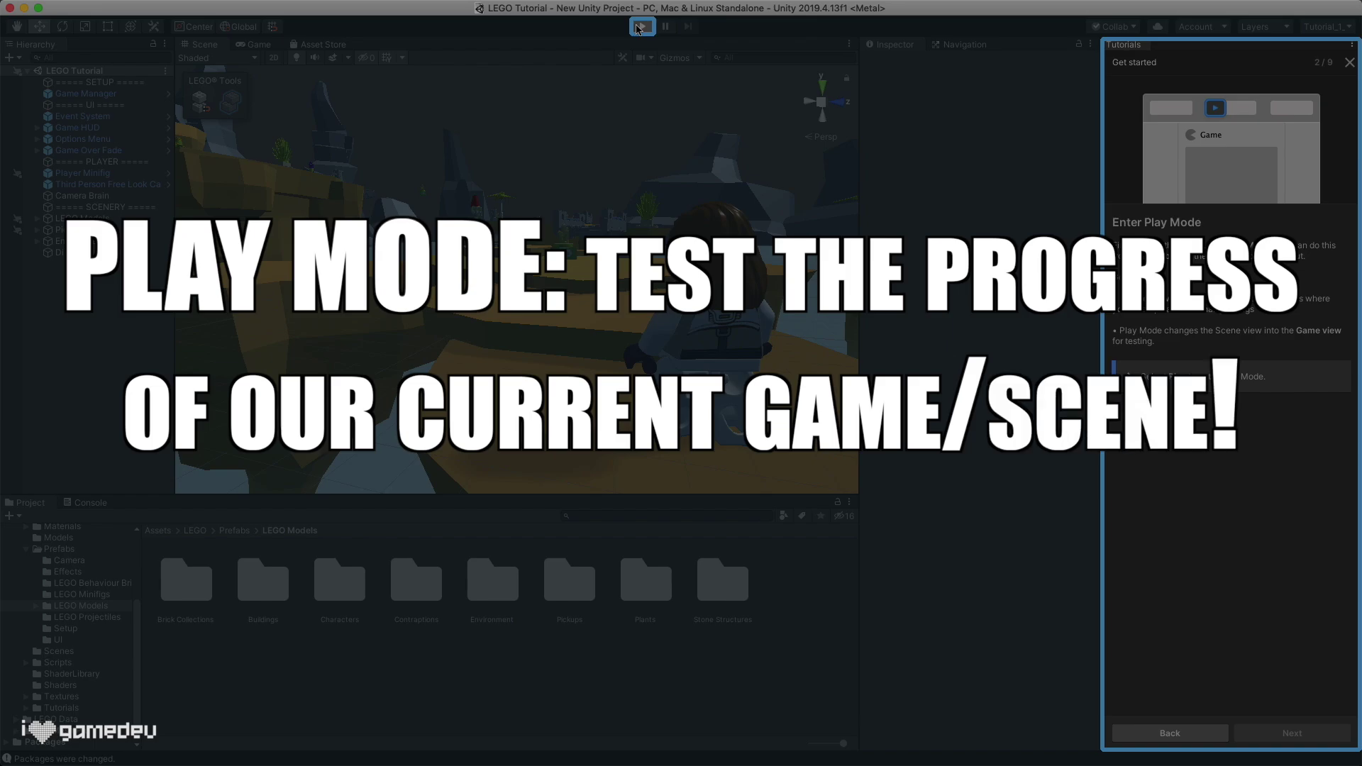
# Step: Playtest the LEGO Tutorial scene by walking the Minifig around the island, then exit Play Mode
pyautogui.click(638, 29)
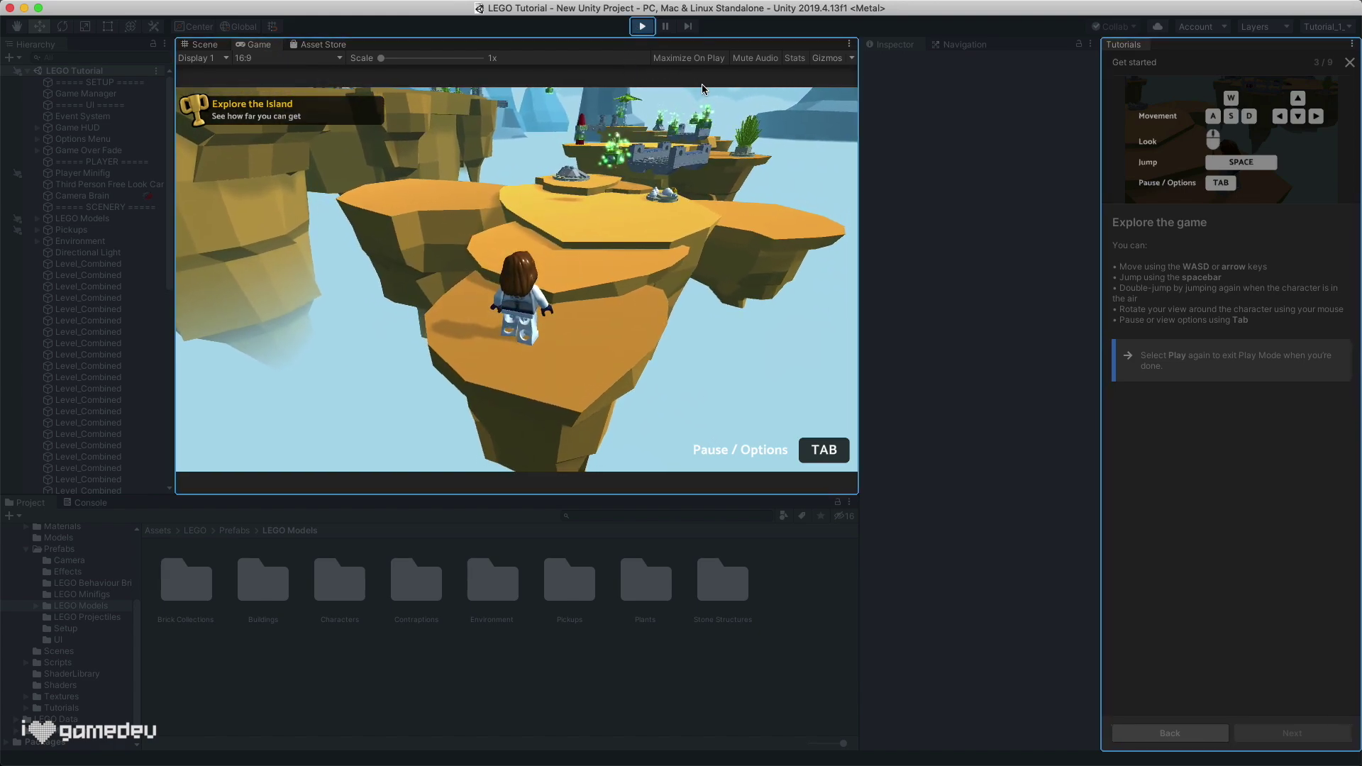
pyautogui.press('w')
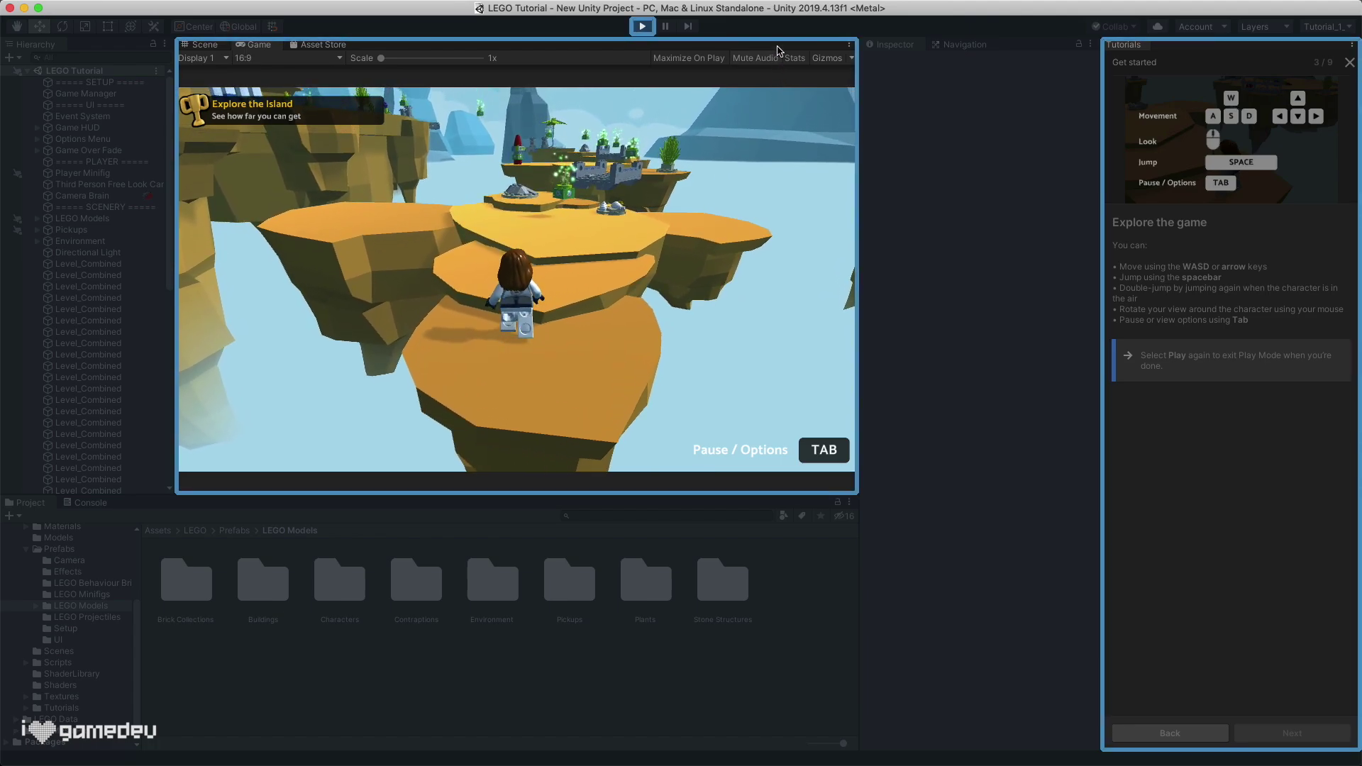
pyautogui.press('w')
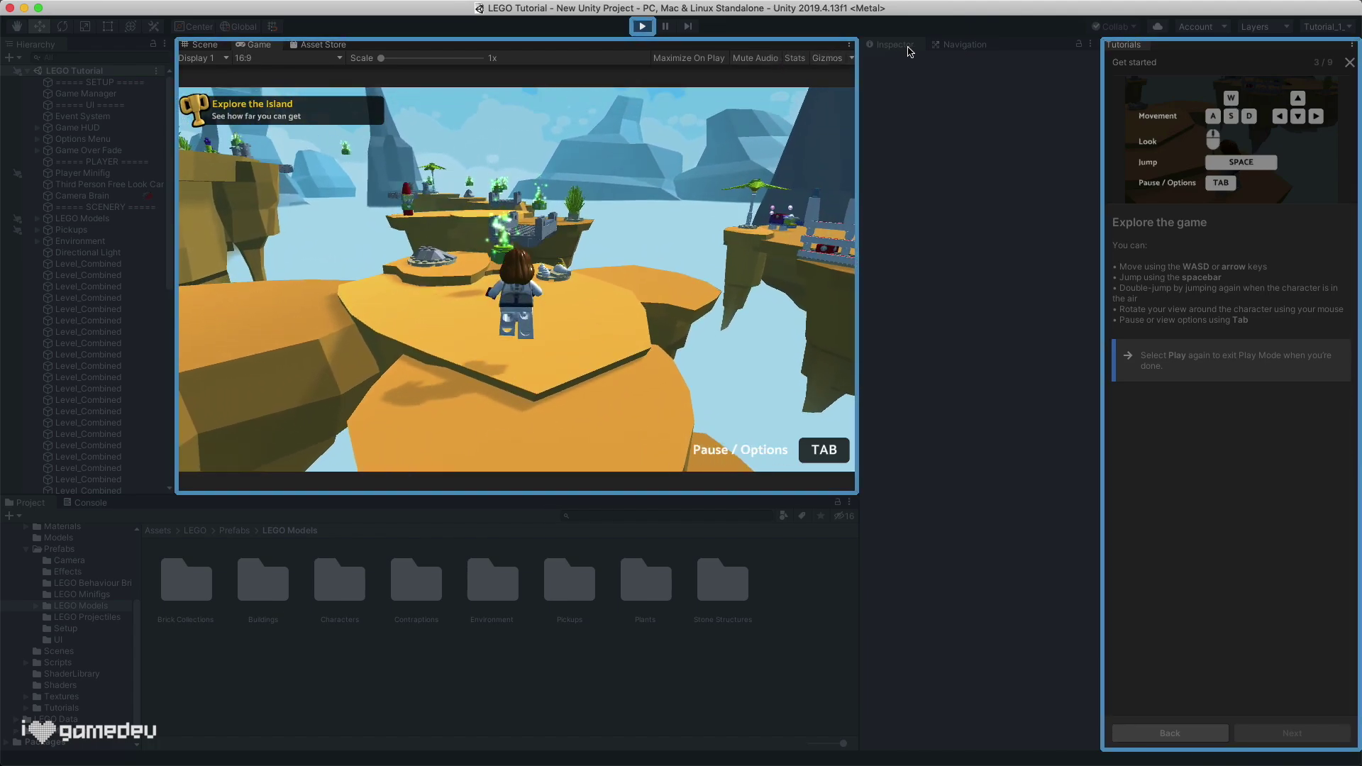
pyautogui.press('w')
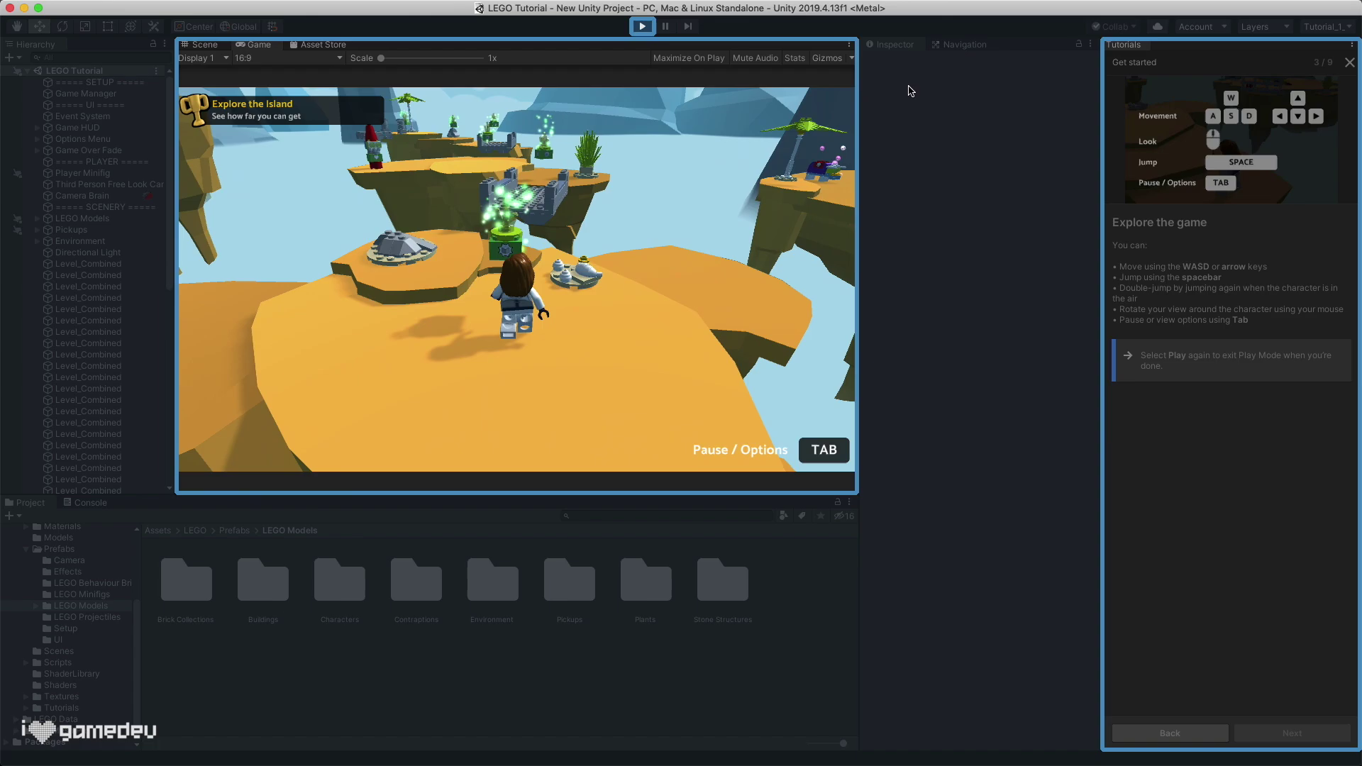
pyautogui.press('s')
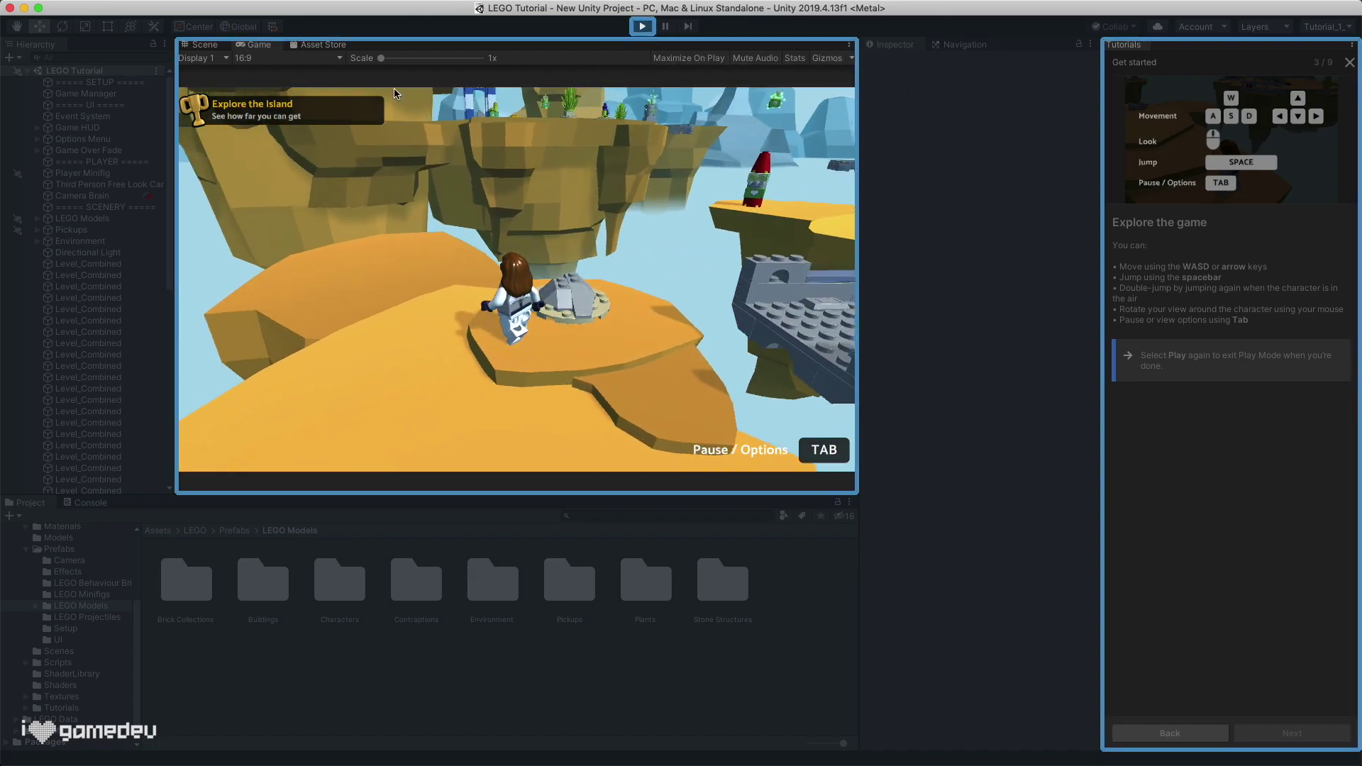
pyautogui.press('w')
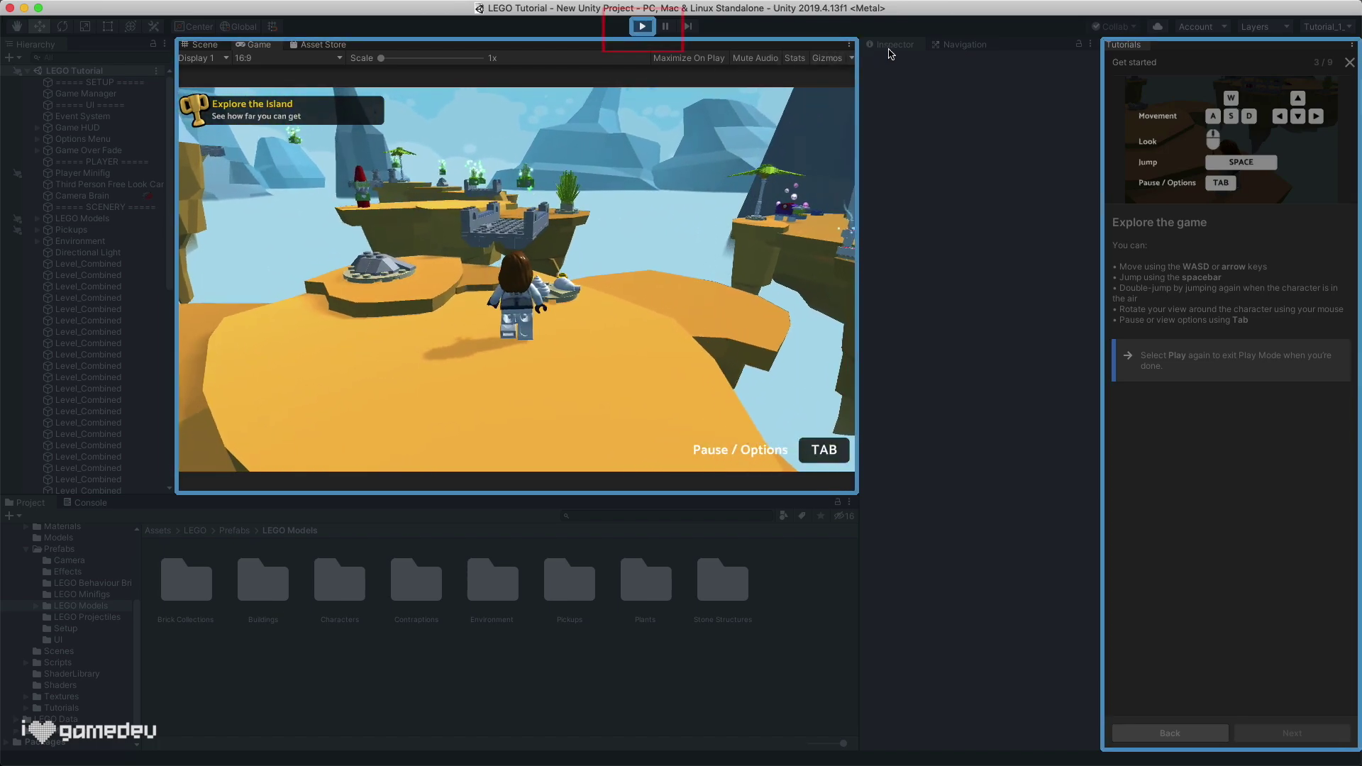
pyautogui.click(642, 27)
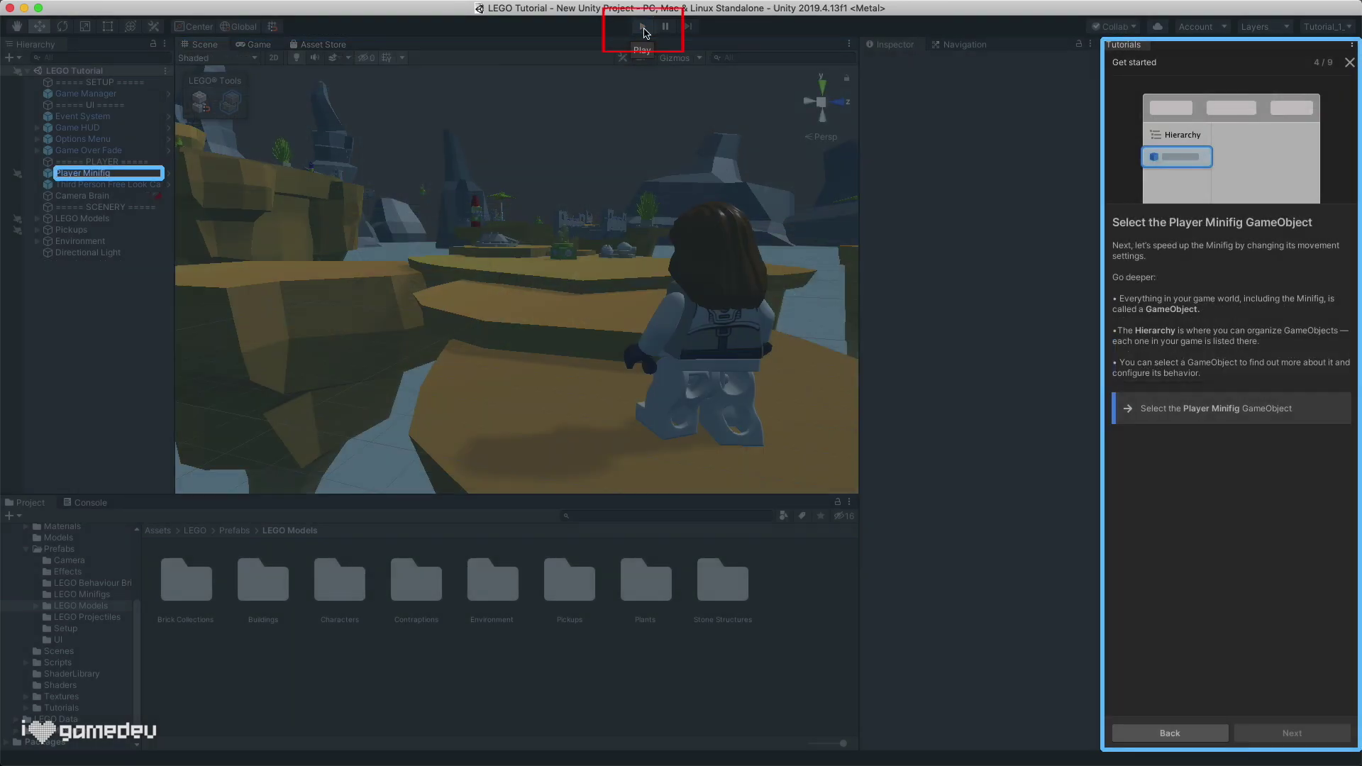
# Step: Set the Player Minifig's Max Forward Speed to 13 in its Minifig Controller component
pyautogui.click(94, 174)
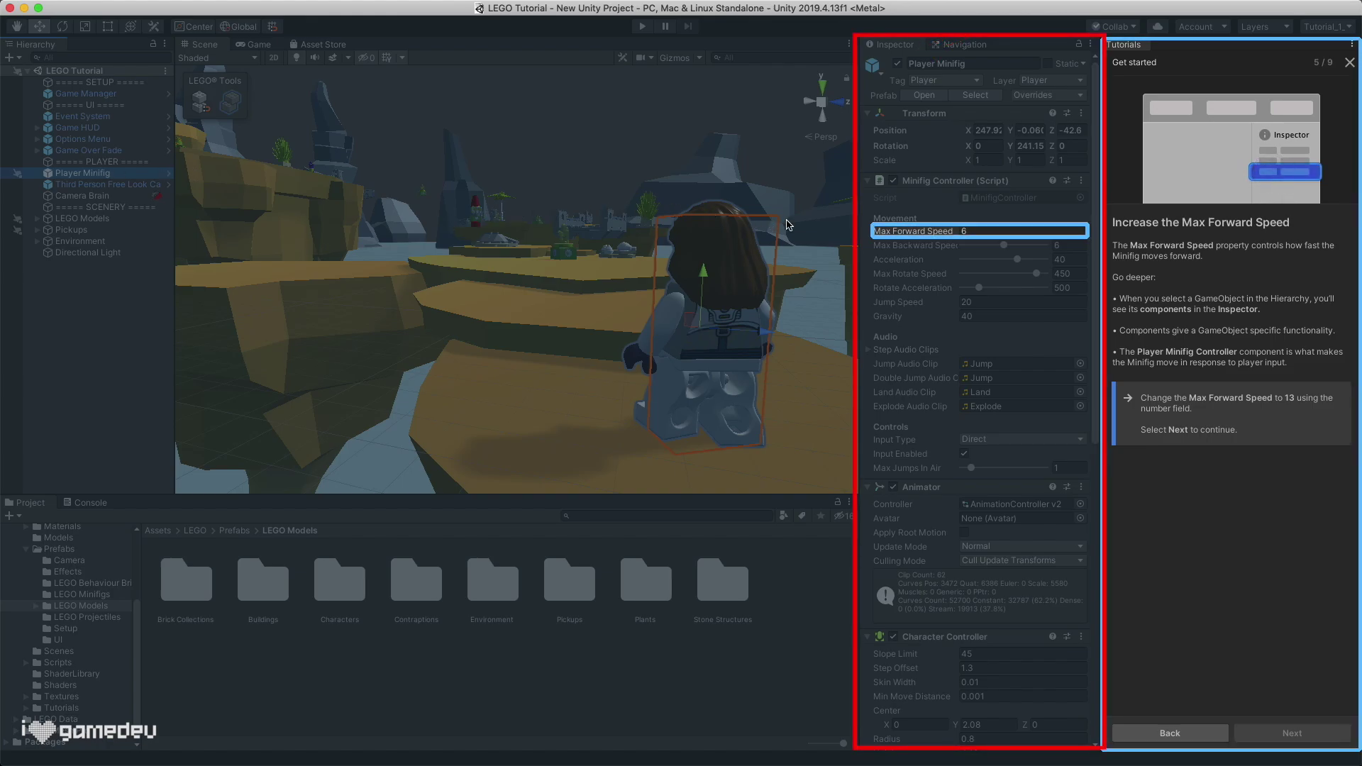
pyautogui.click(980, 230)
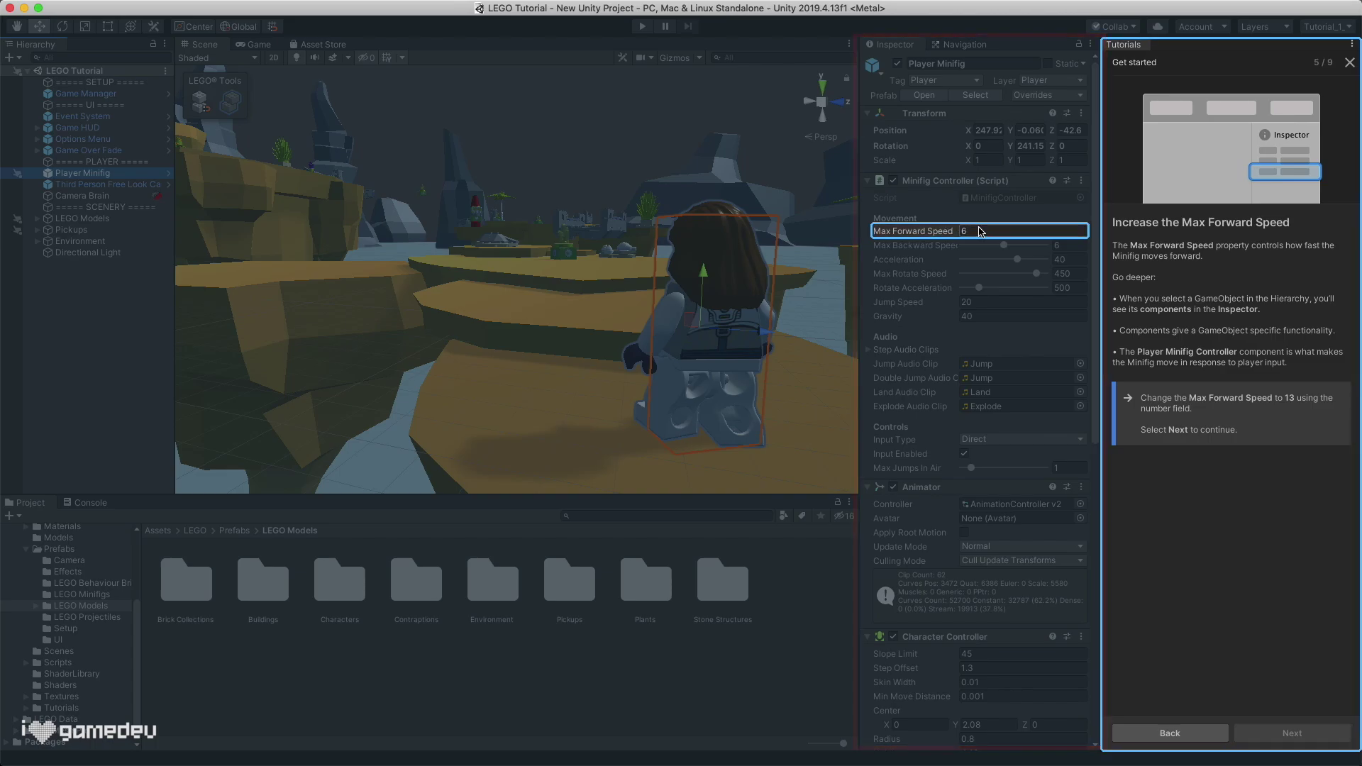
pyautogui.press('BackSpace')
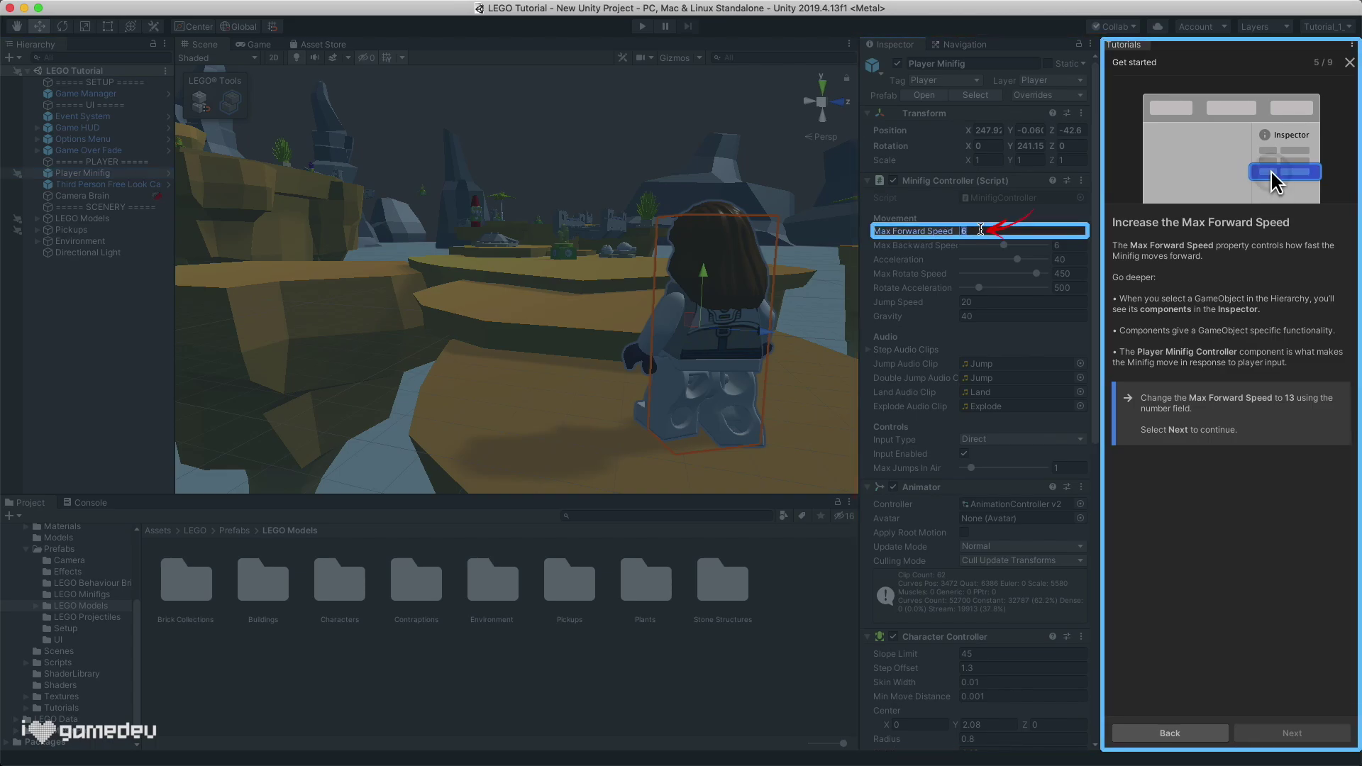
pyautogui.write('13')
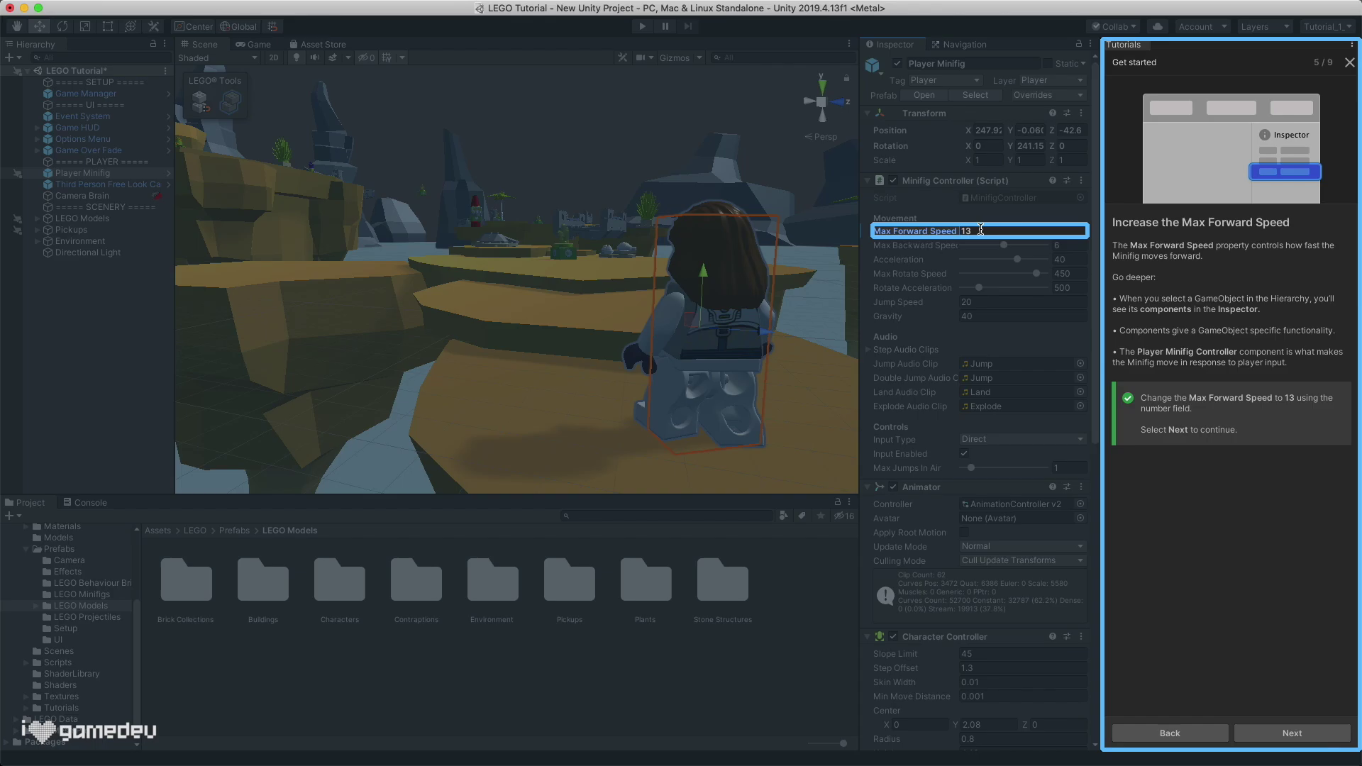
# Step: Run the Minifig forward in Play Mode to test its increased forward speed
pyautogui.click(638, 26)
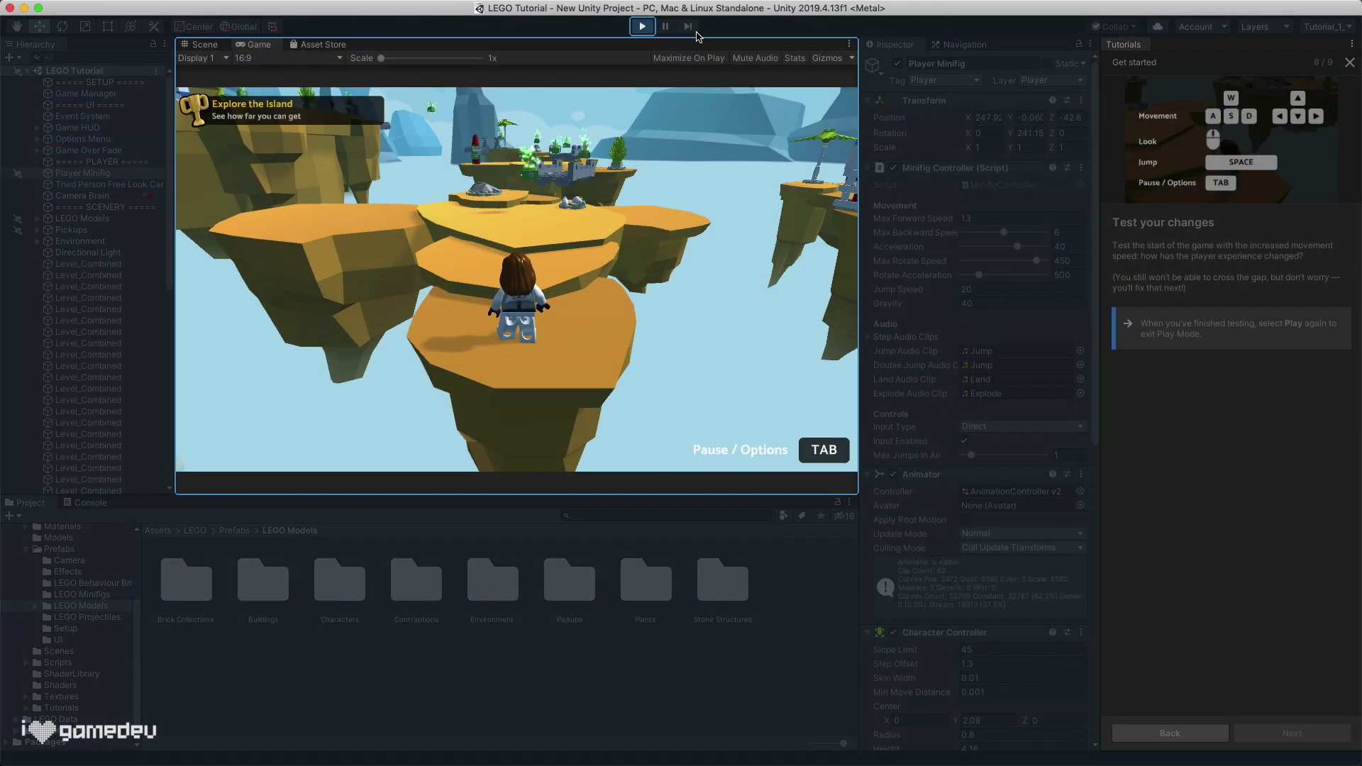
pyautogui.press('w')
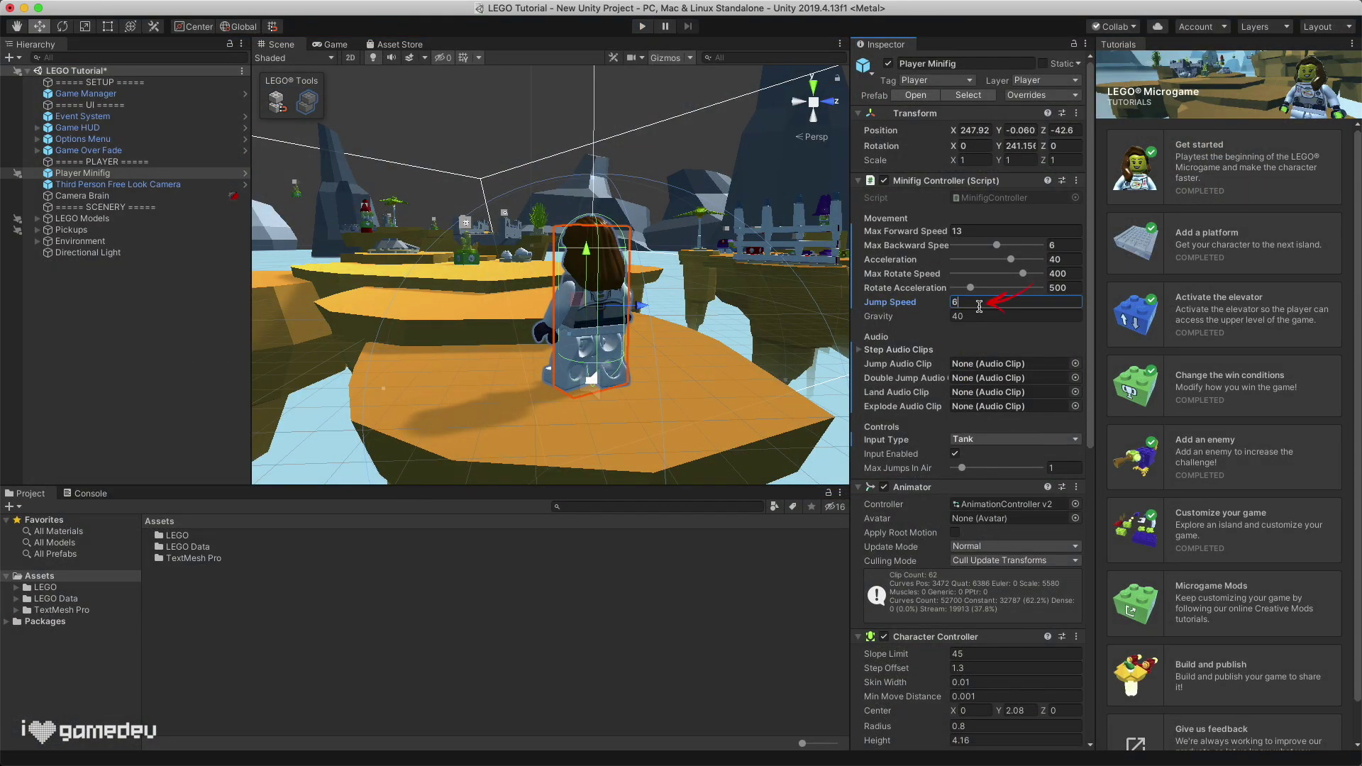
# Step: Make the Minifig jump in Play Mode to test its Jump Speed
pyautogui.click(643, 26)
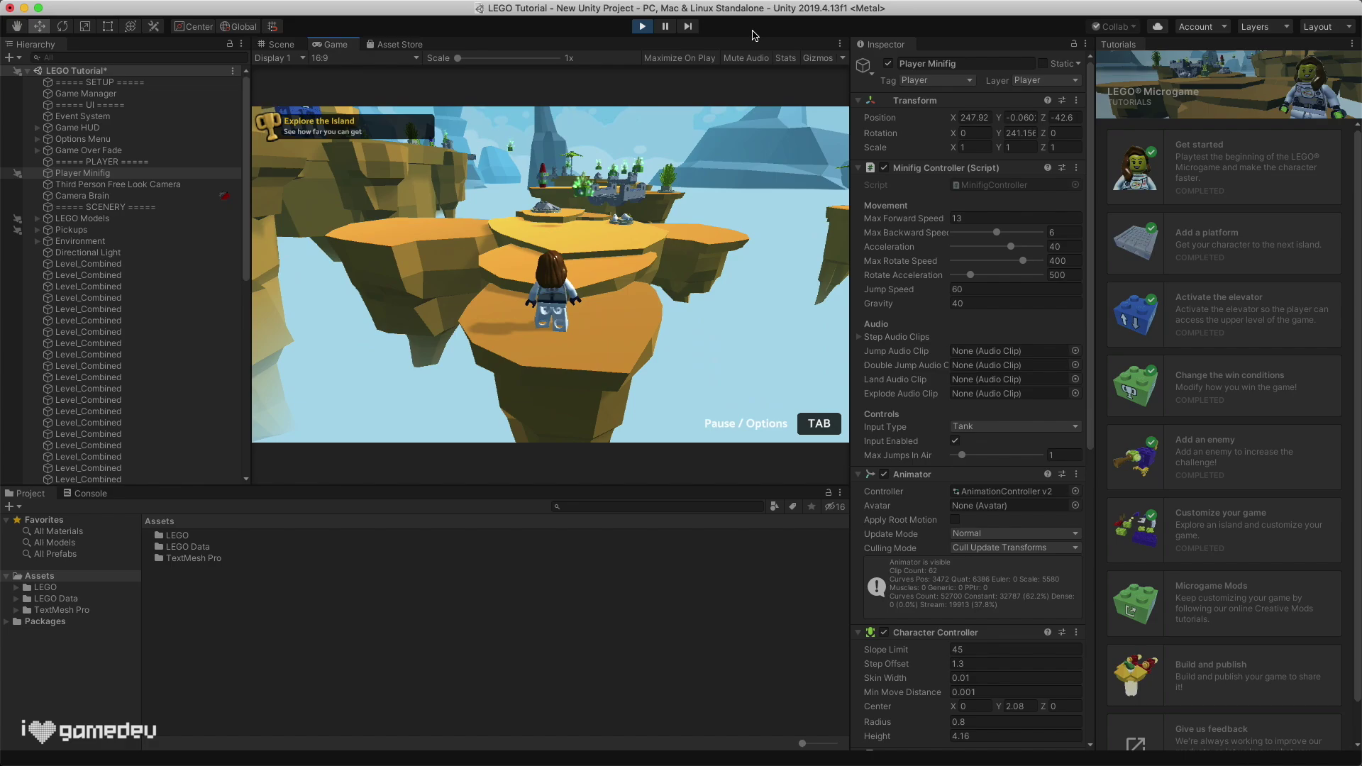
pyautogui.press('space')
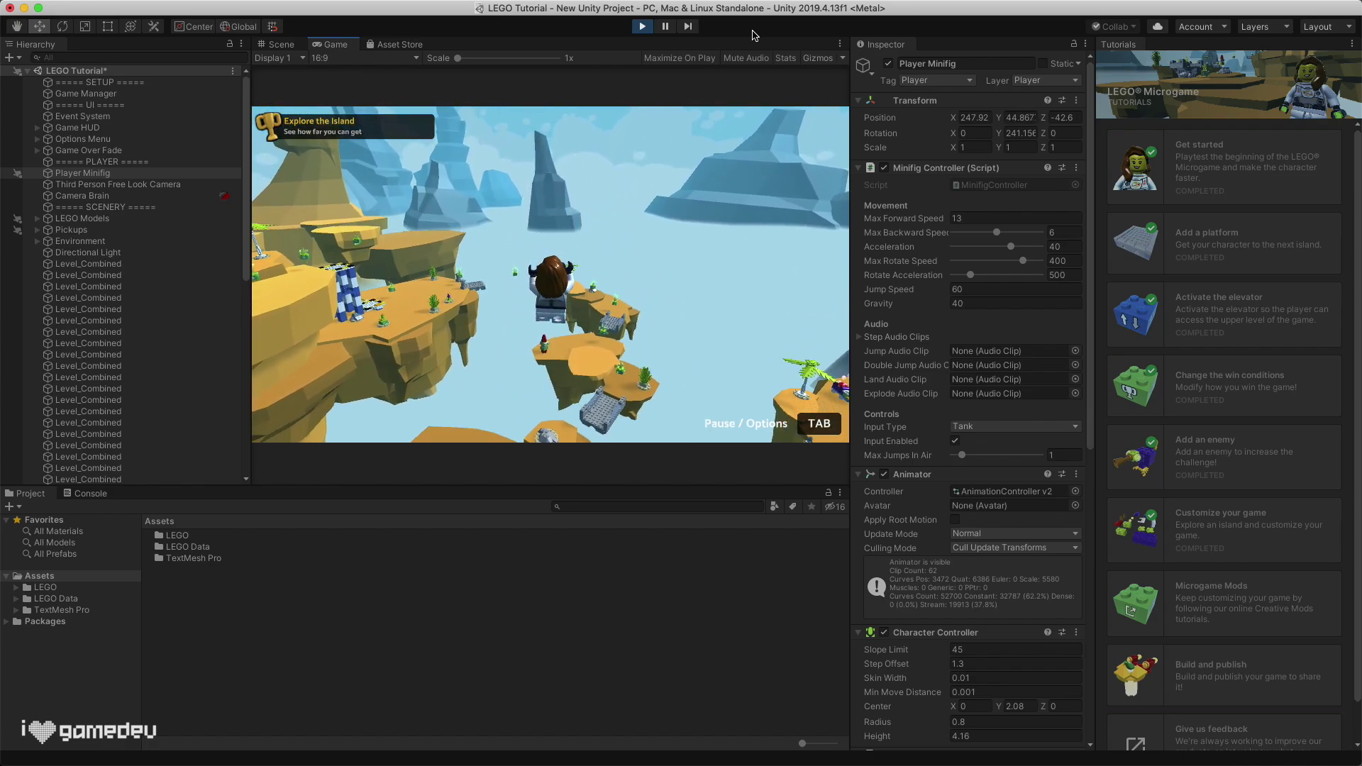
pyautogui.press('space')
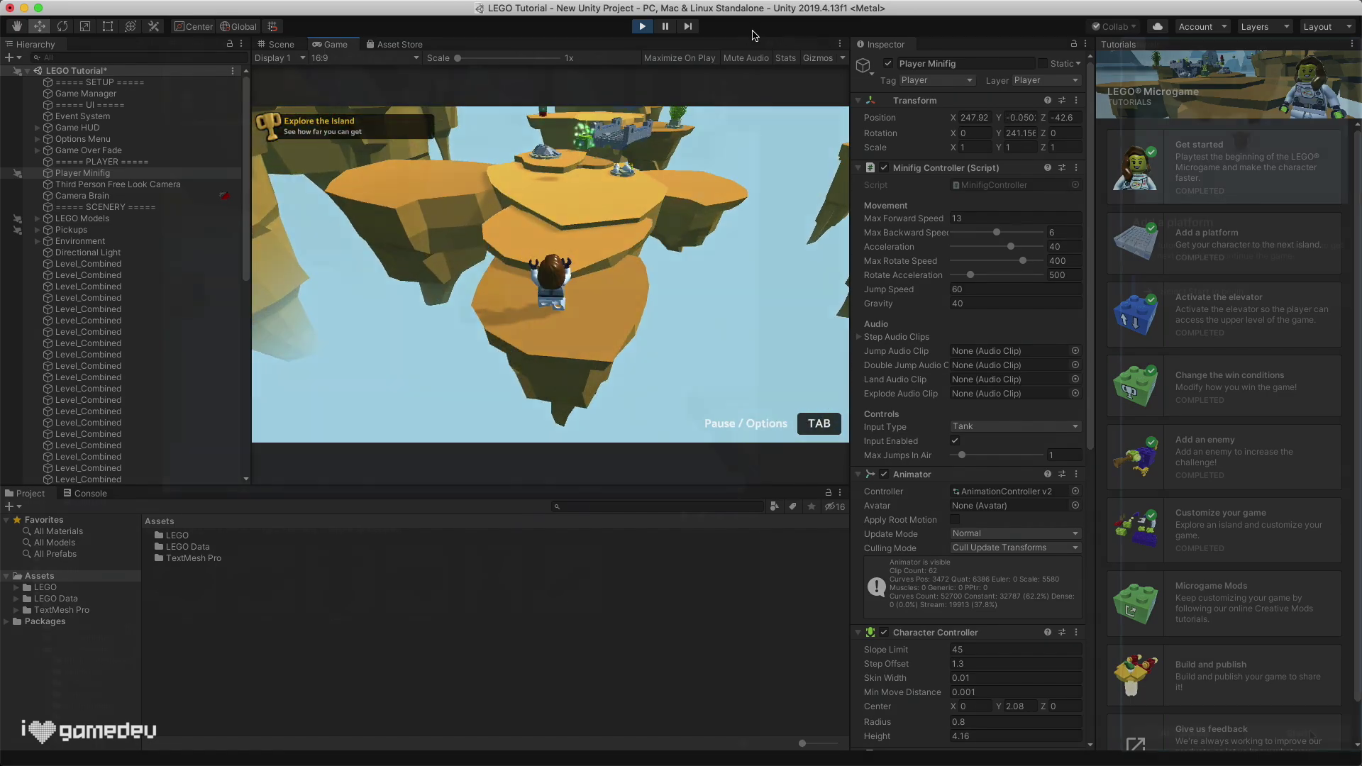
# Step: Start the Add a platform tutorial and browse the LEGO Models prefab folders, from Plants through Contraptions to Stone Structures
pyautogui.click(1224, 241)
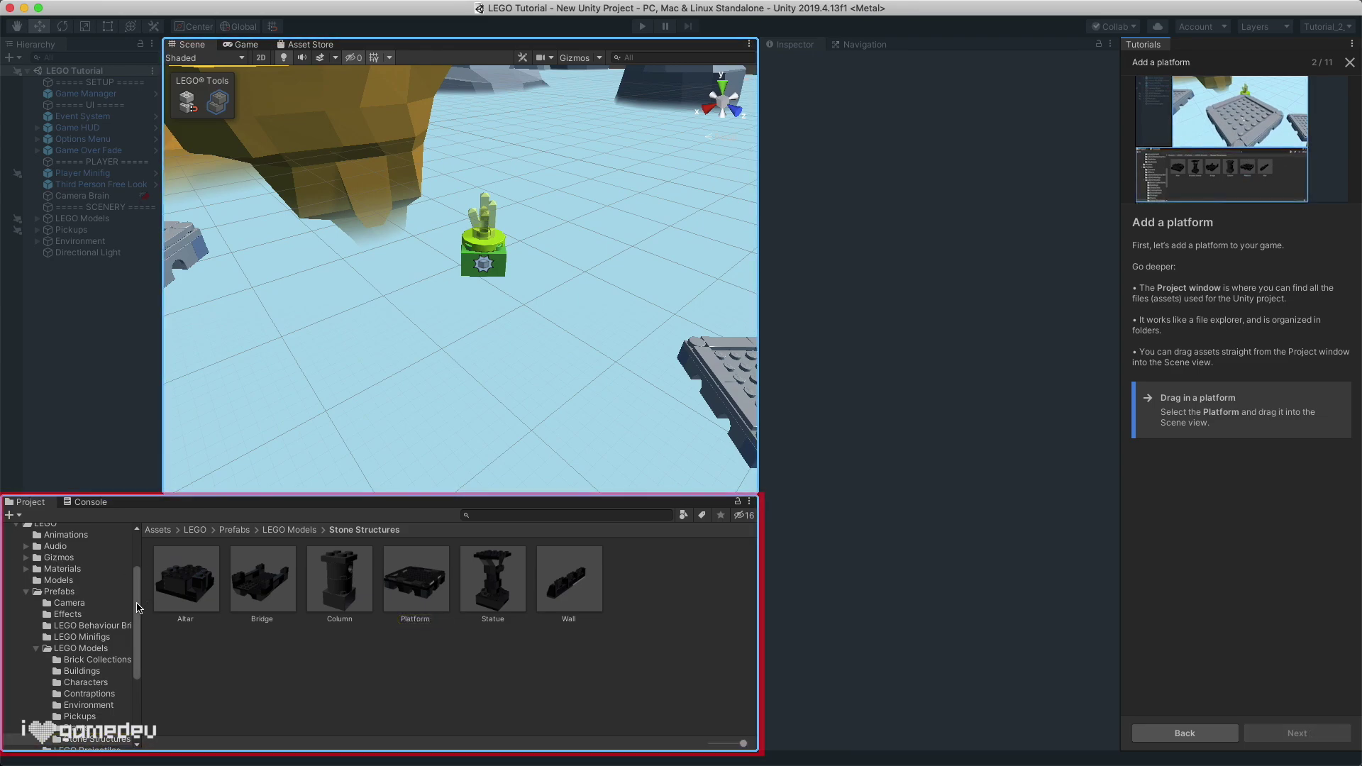
pyautogui.moveTo(138, 608); pyautogui.dragTo(140, 638)
pyautogui.click(75, 659)
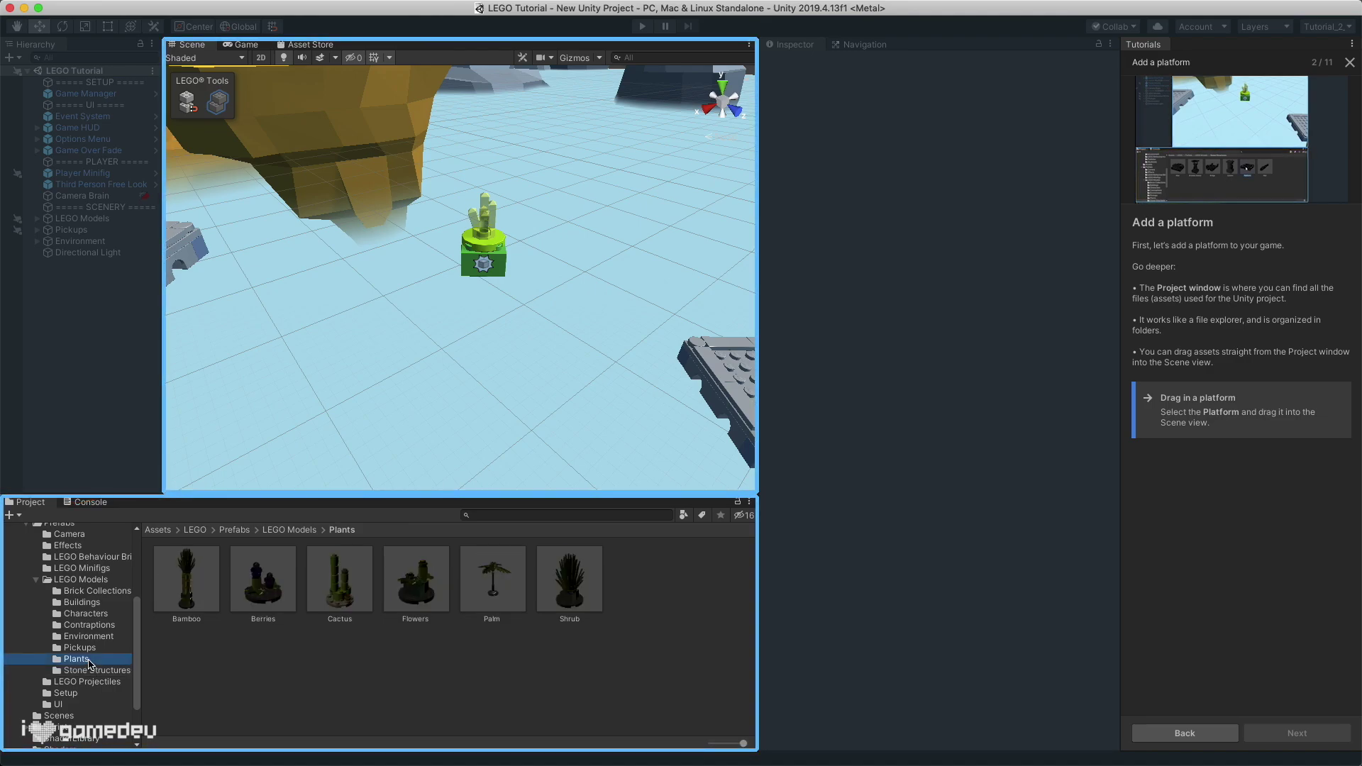
pyautogui.click(90, 649)
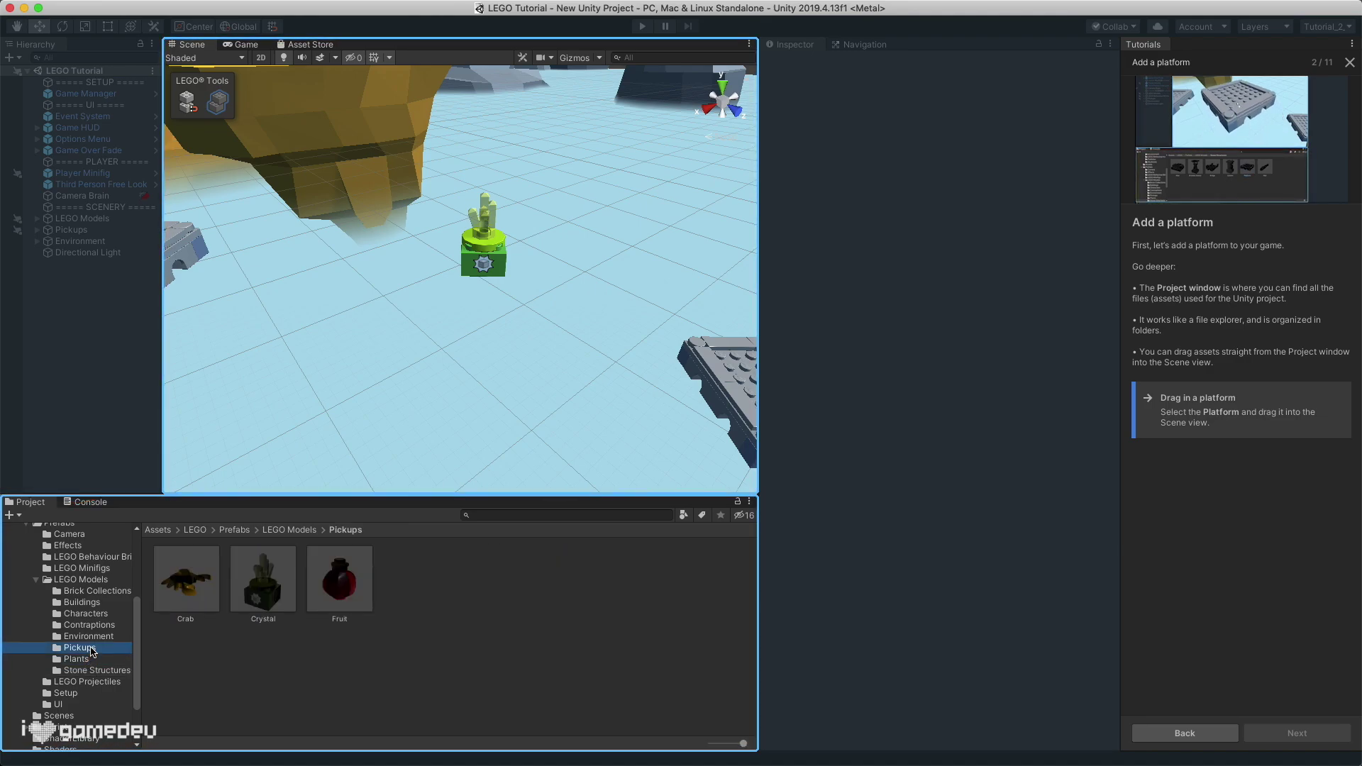
pyautogui.click(95, 637)
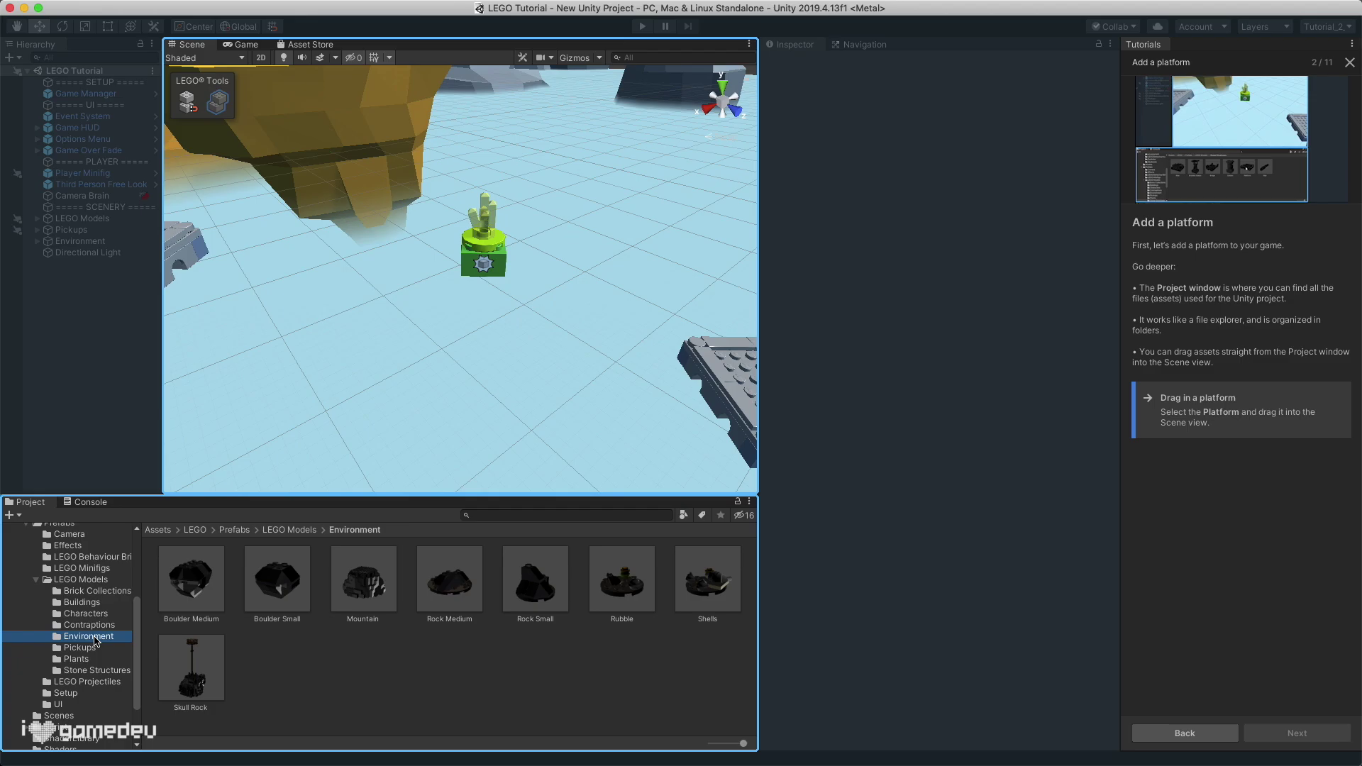
pyautogui.click(97, 627)
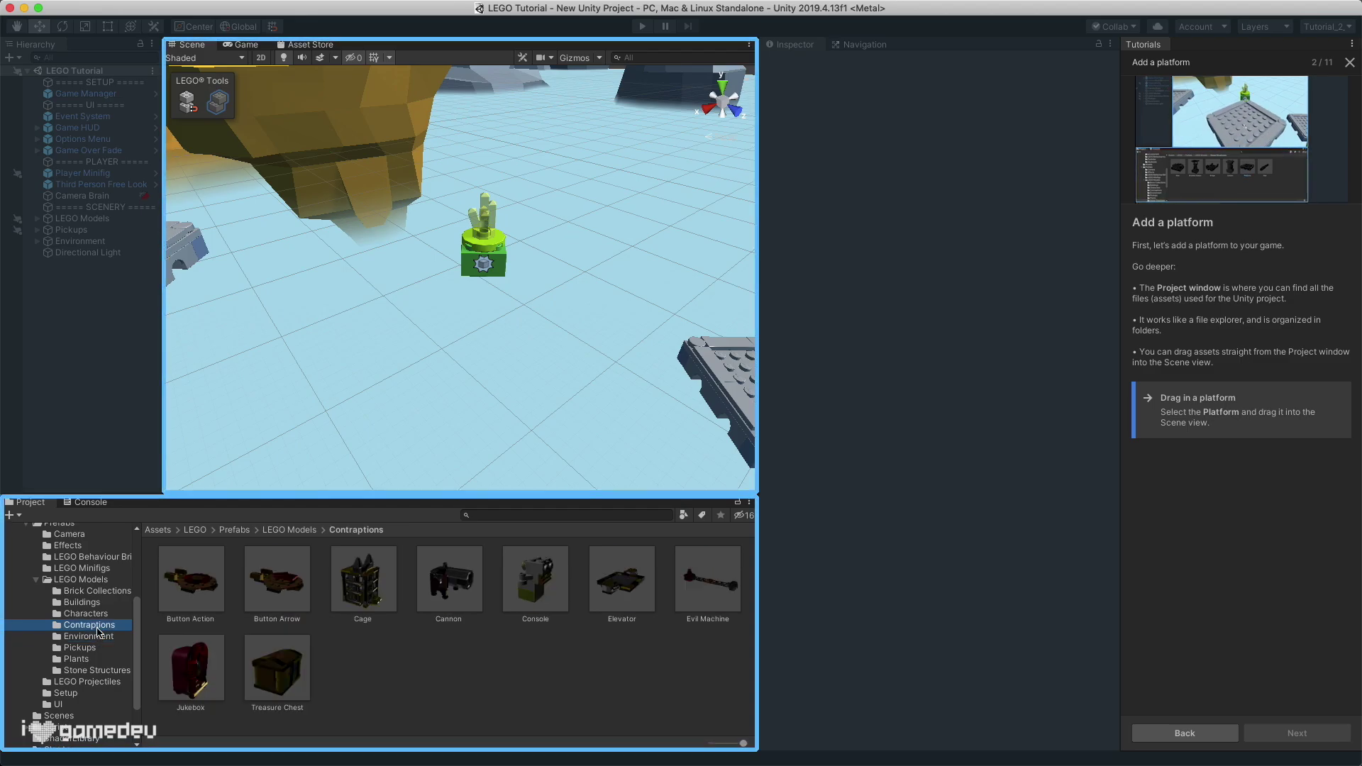
pyautogui.click(92, 672)
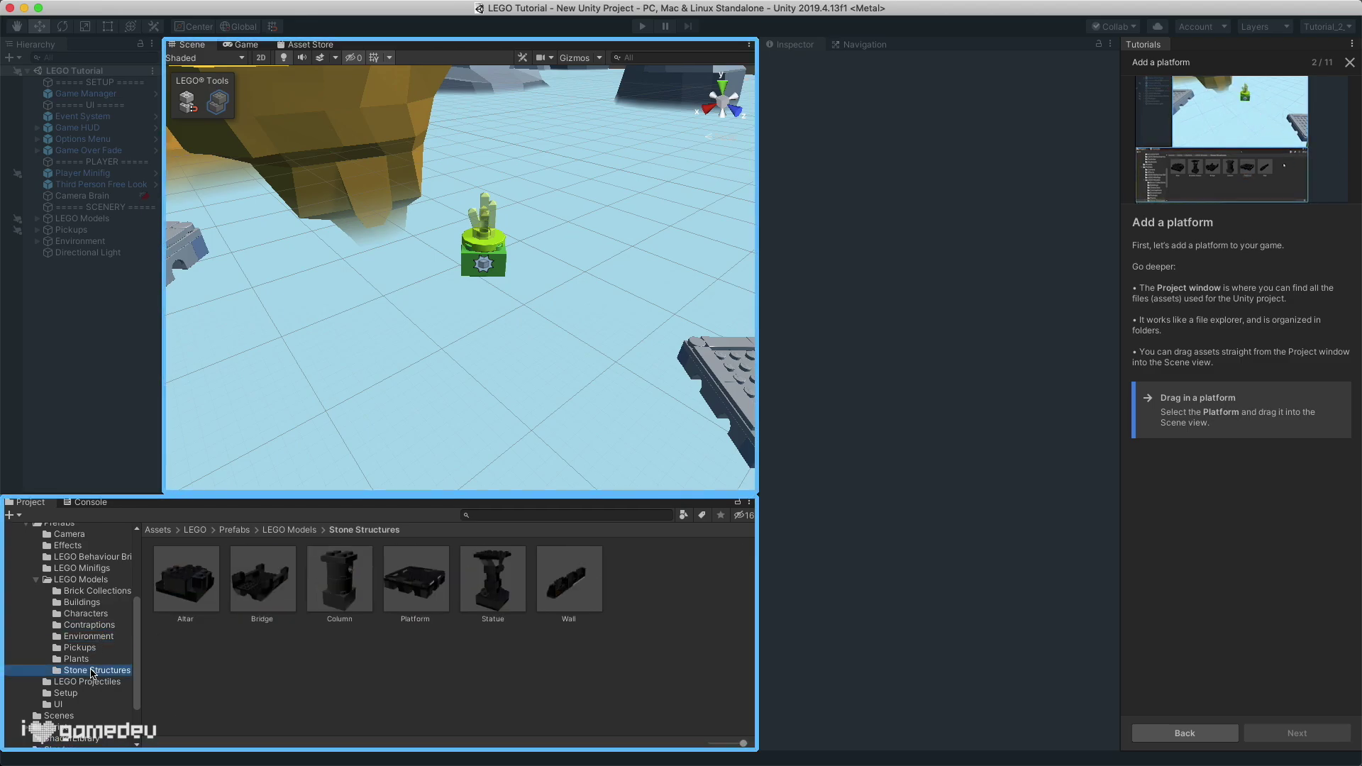
# Step: Place the Platform prefab from Stone Structures in the scene and position it at about X 165, Y 9.4, Z -99.9
pyautogui.click(411, 606)
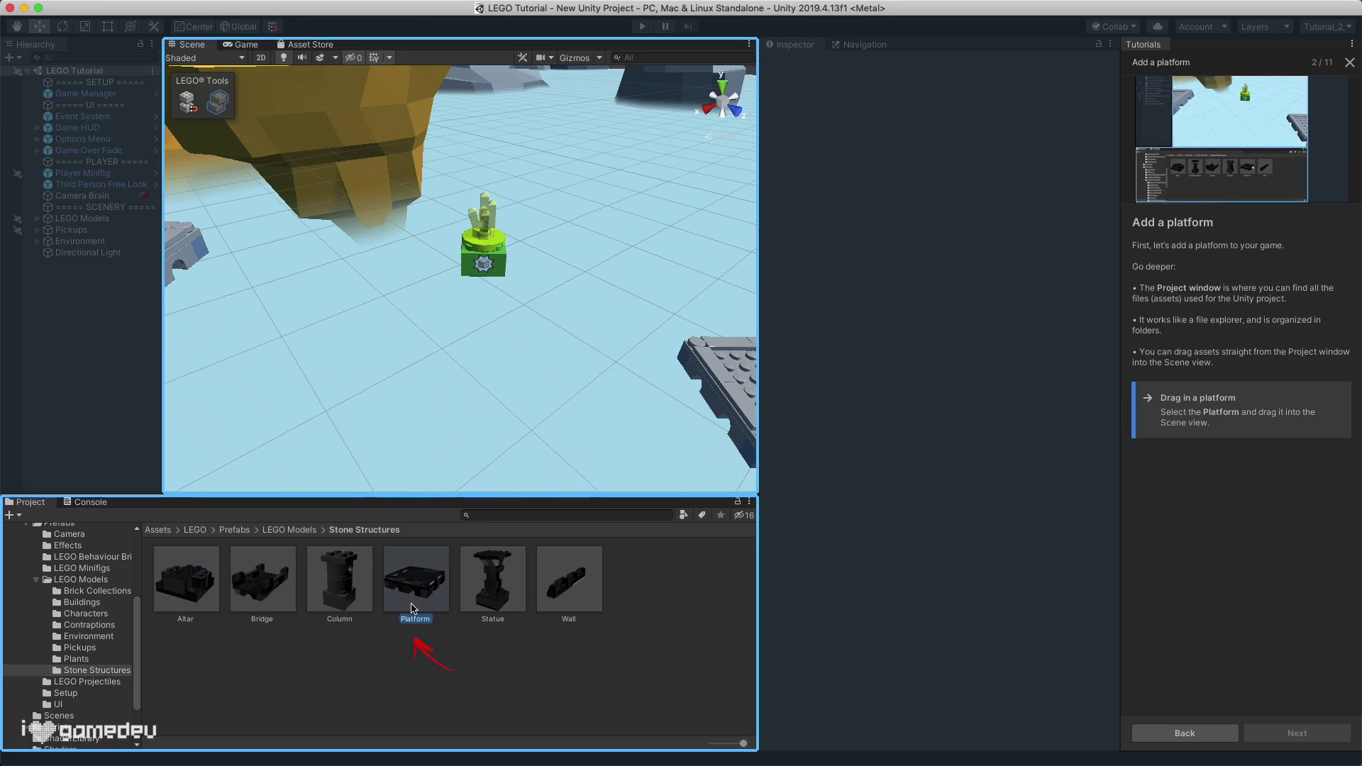
pyautogui.moveTo(414, 589); pyautogui.dragTo(432, 416)
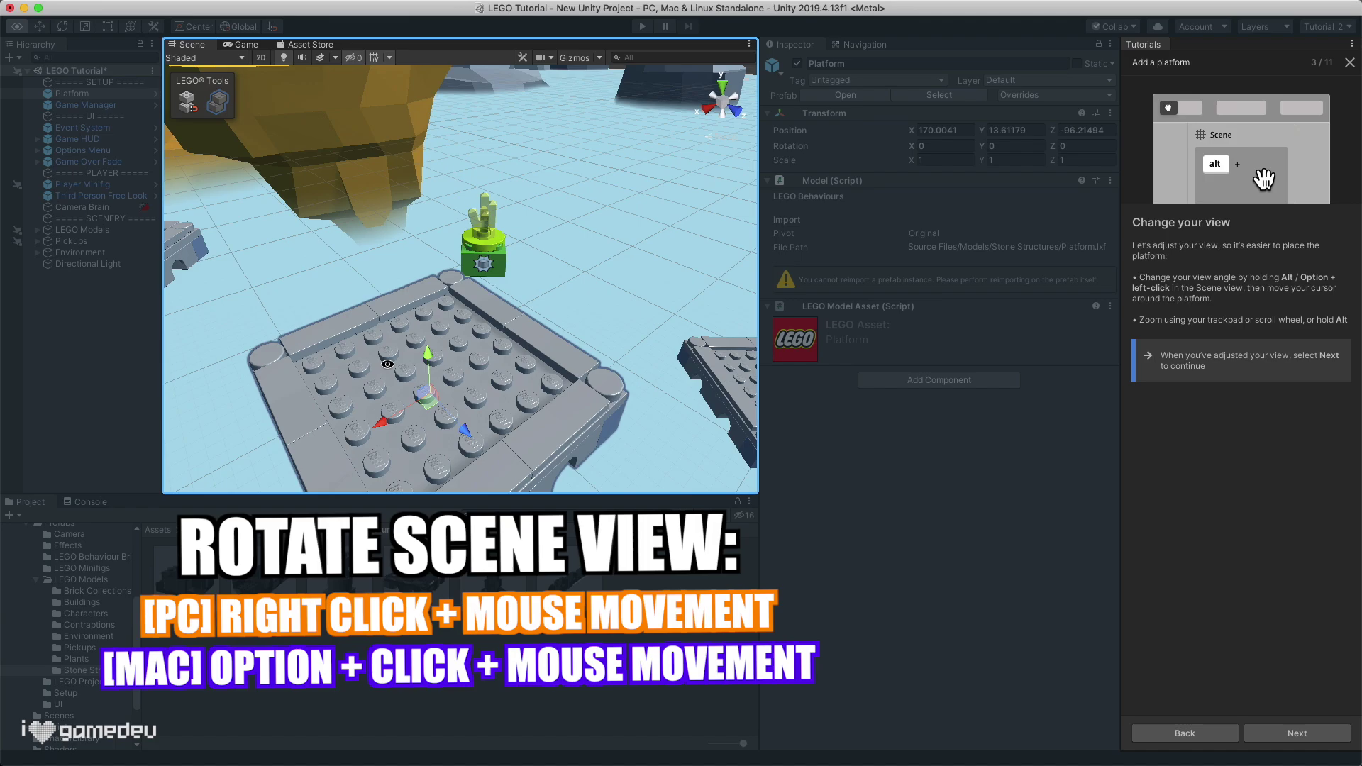
pyautogui.keyDown('alt'); pyautogui.moveTo(388, 364); pyautogui.dragTo(511, 336); pyautogui.keyUp('alt')
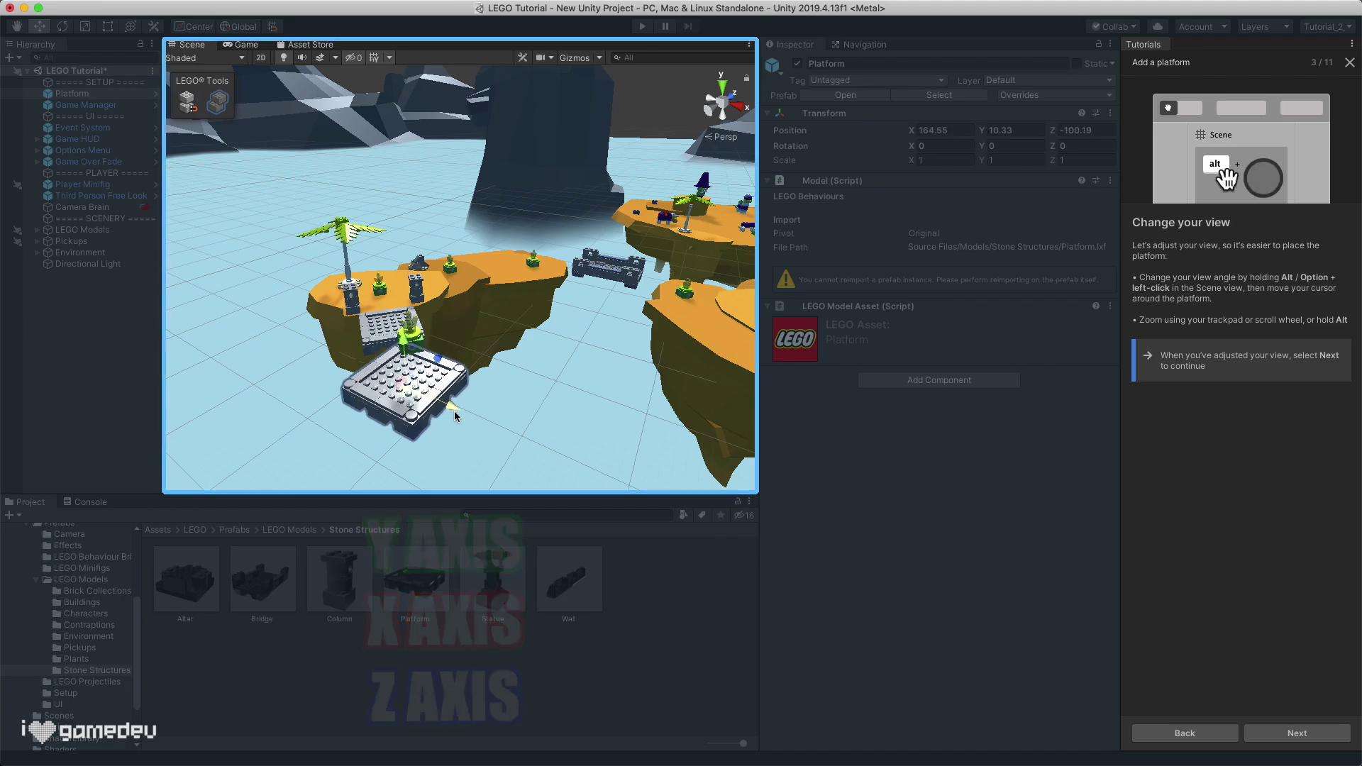
pyautogui.keyDown('alt'); pyautogui.moveTo(471, 355); pyautogui.dragTo(15, 416); pyautogui.keyUp('alt')
pyautogui.scroll(5, 467, 312)
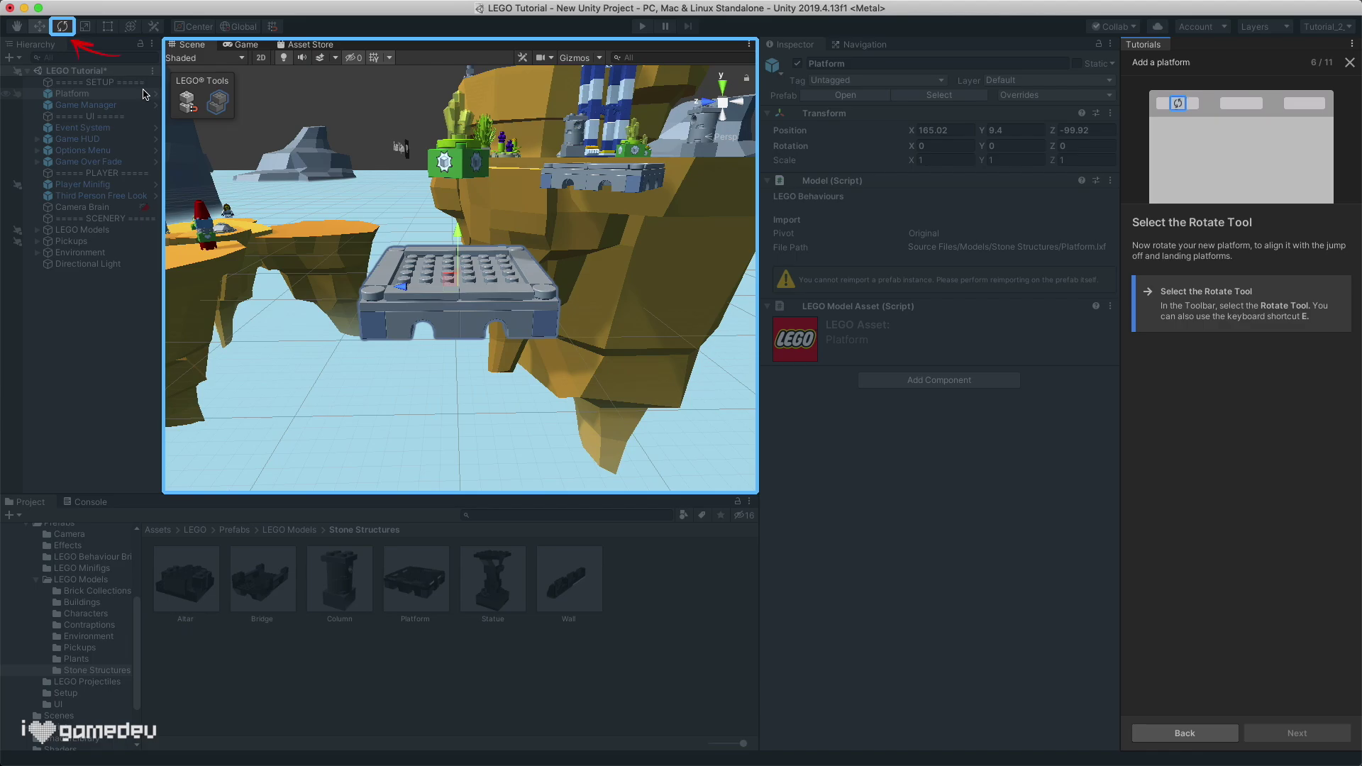
# Step: Rotate the new platform around its Y axis to about -50.8 degrees, aligning it with the jump-off and landing platforms
pyautogui.click(62, 27)
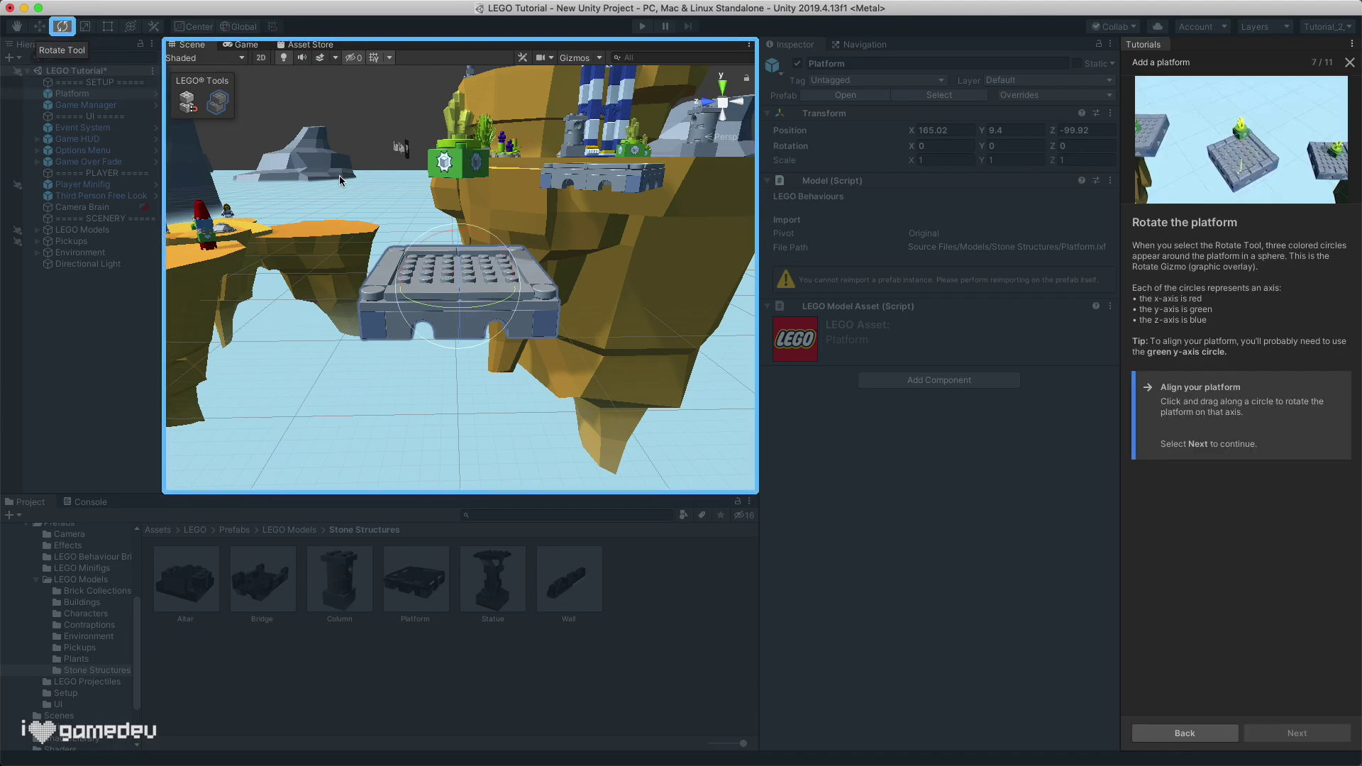
pyautogui.moveTo(406, 271); pyautogui.dragTo(459, 316)
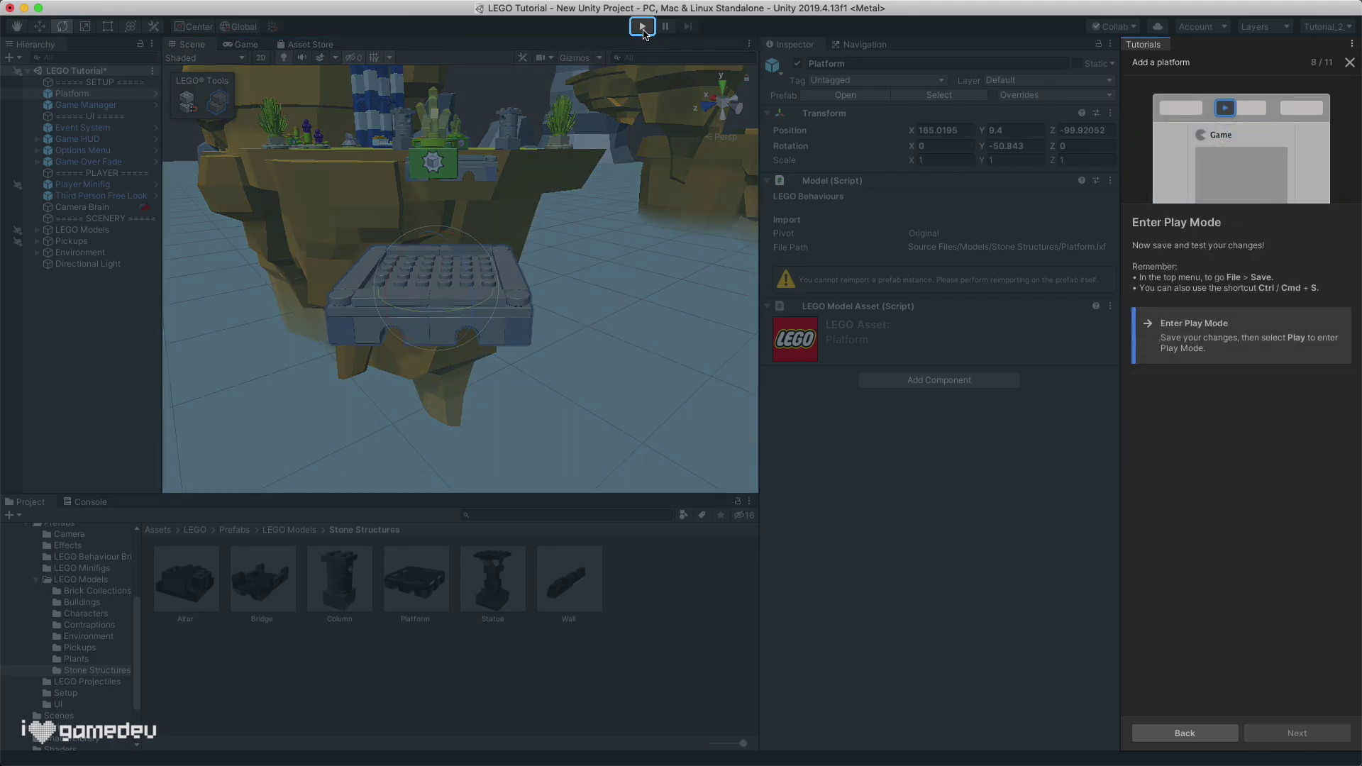
# Step: Playtest the new platform in Play Mode by running the Minifig across it to the second island
pyautogui.click(642, 27)
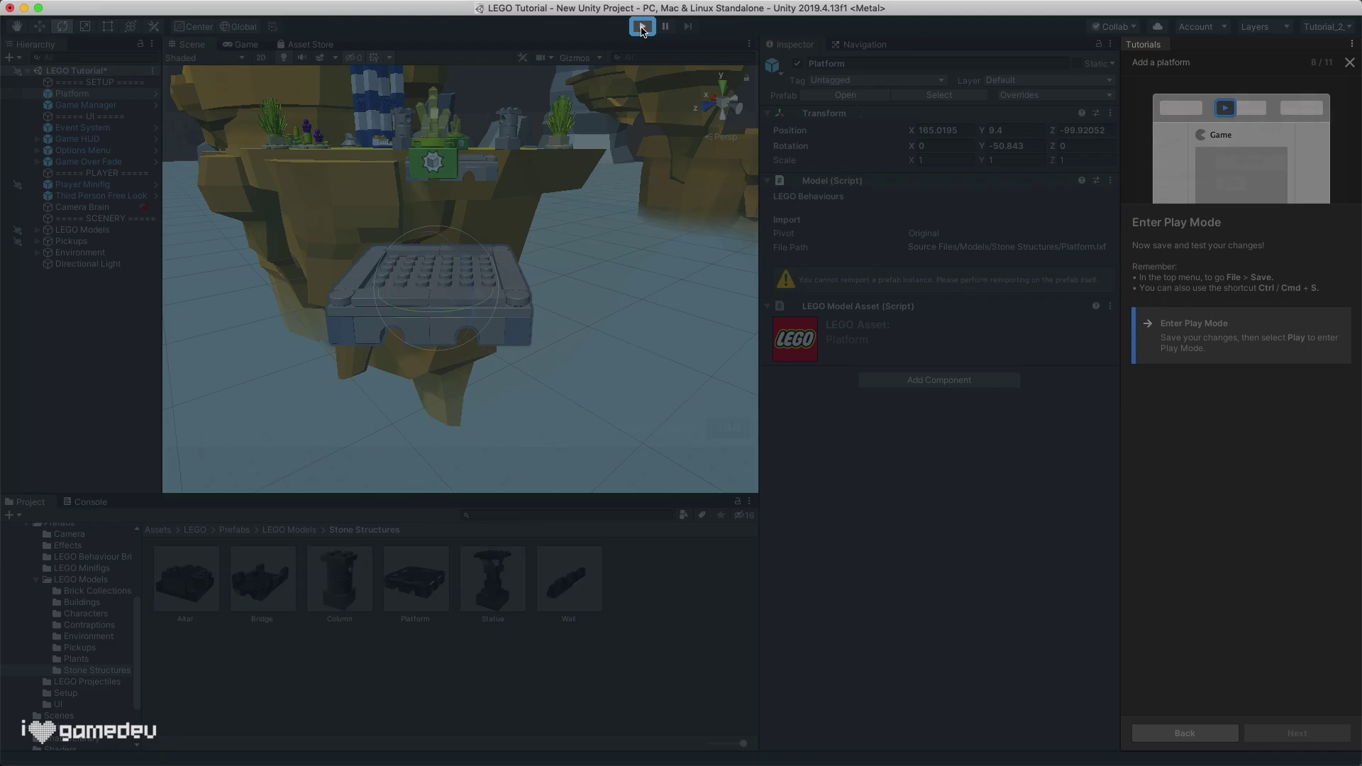
pyautogui.press('w')
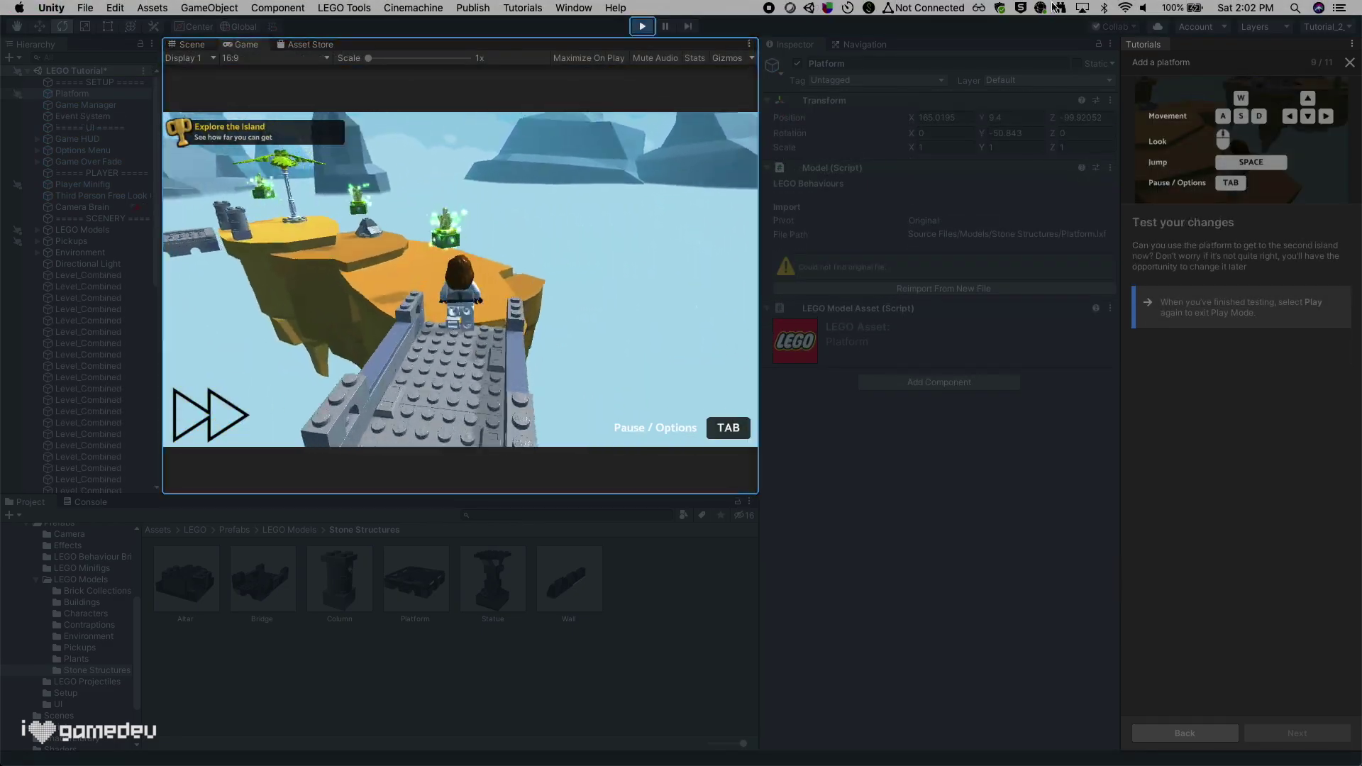
pyautogui.press('w')
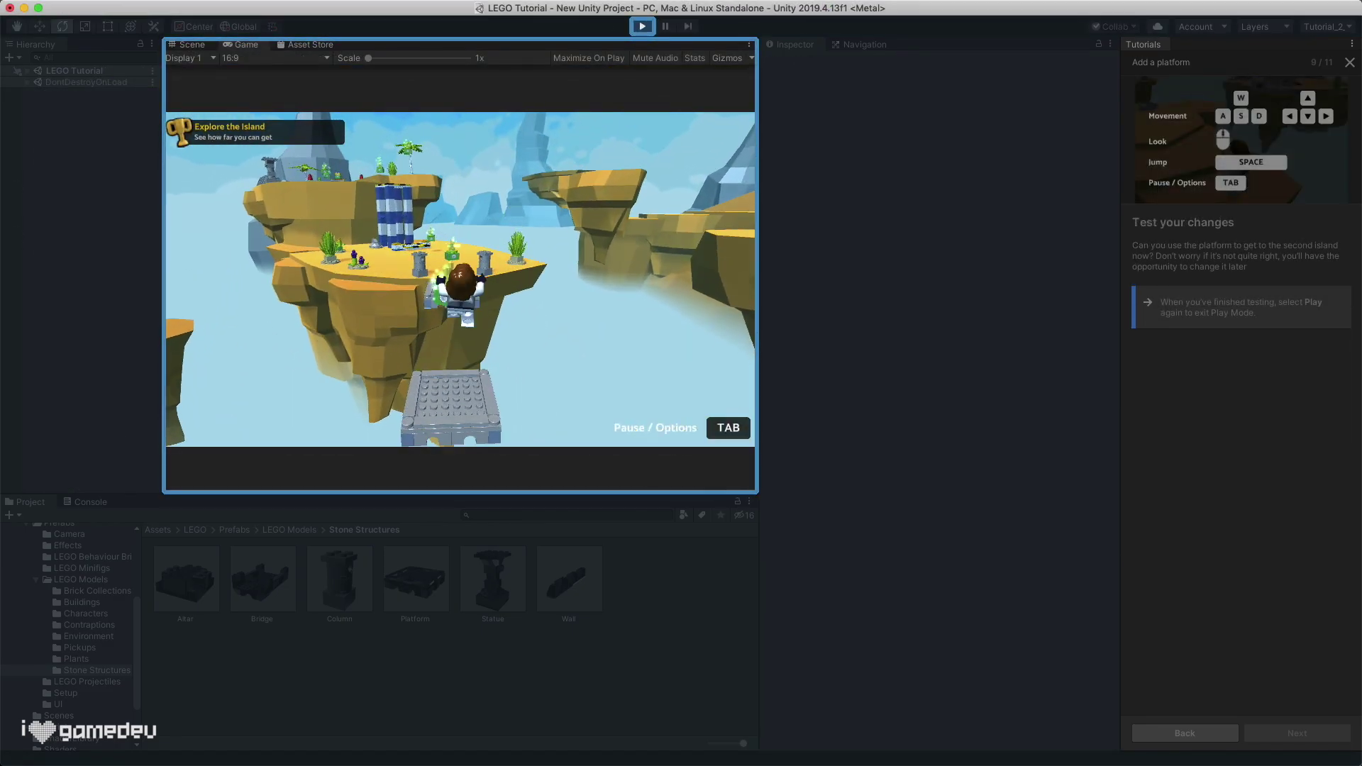
pyautogui.press('w')
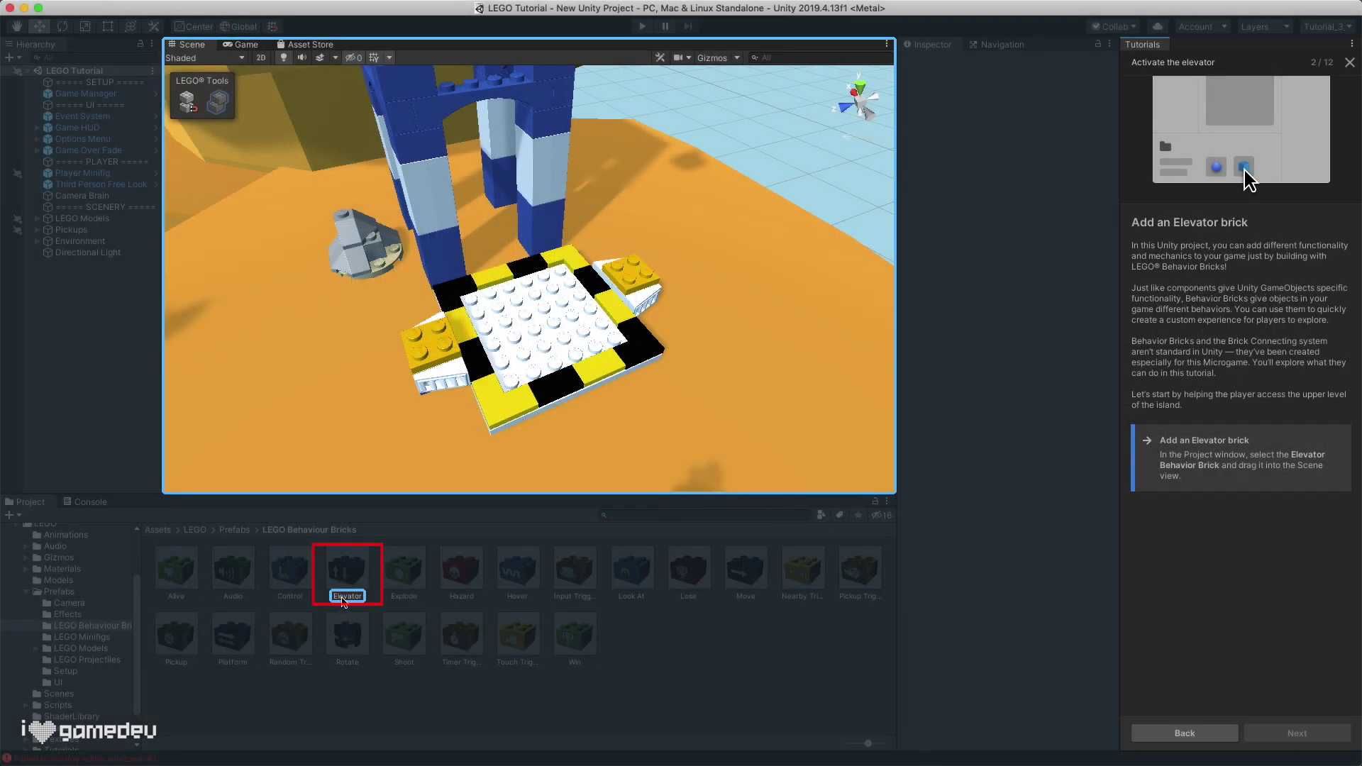
# Step: Add an Elevator Behaviour Brick to the scene, enable Brick Building and snap the brick onto the elevator platform's edge
pyautogui.moveTo(347, 568); pyautogui.dragTo(611, 274)
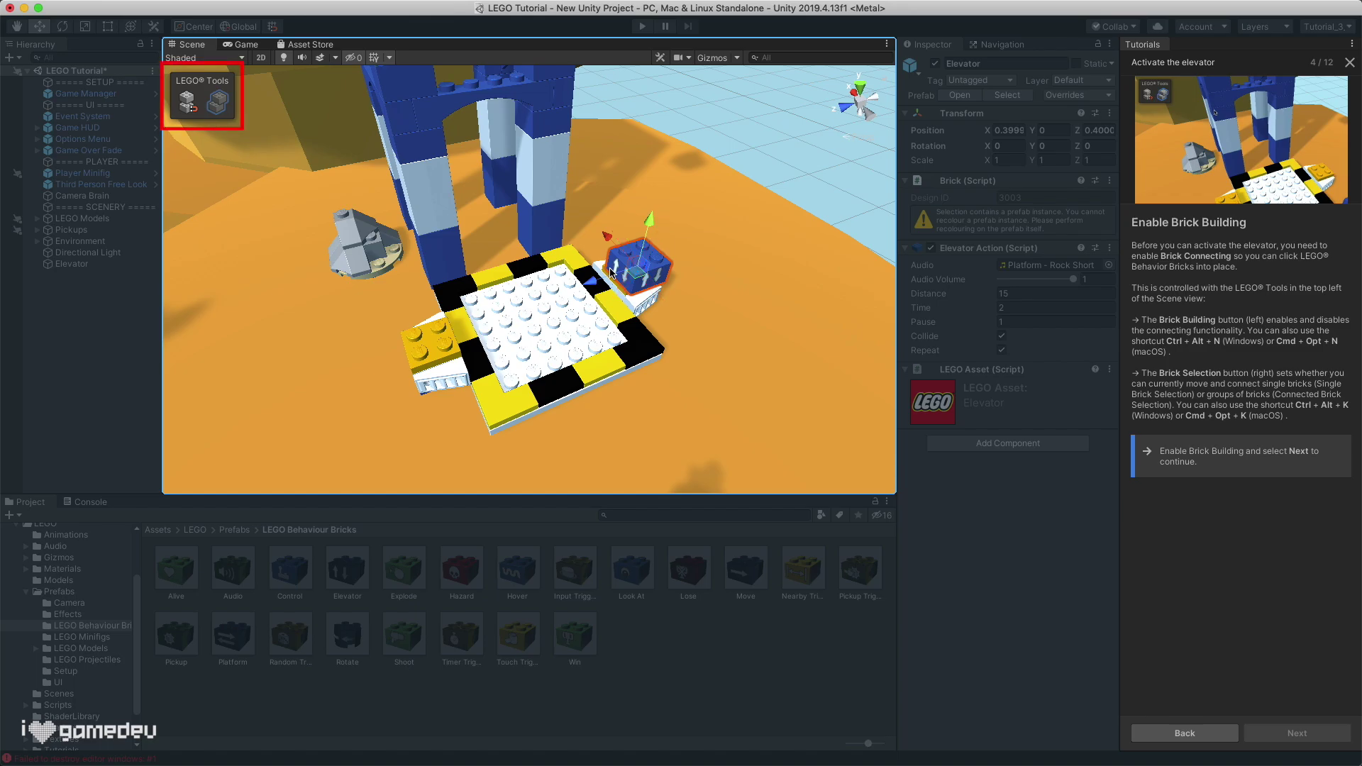
pyautogui.click(189, 103)
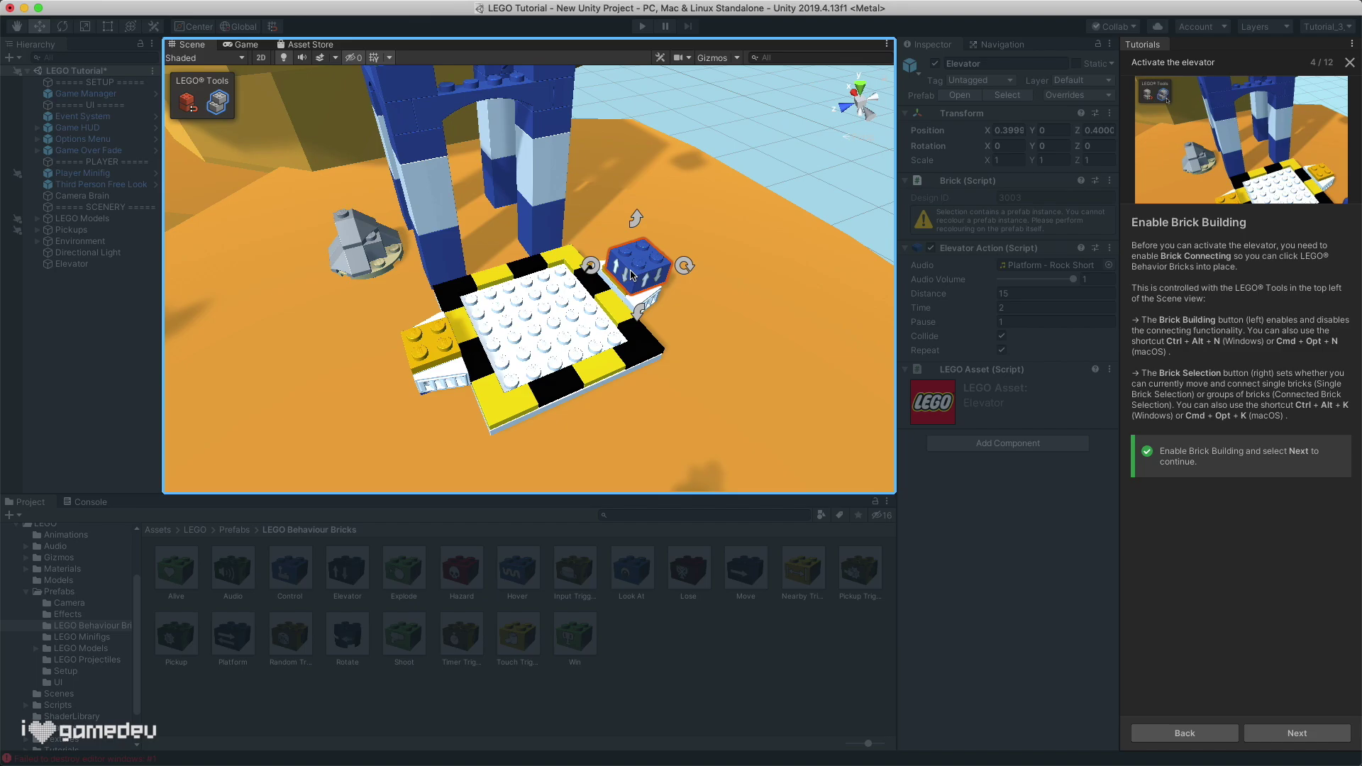
pyautogui.moveTo(632, 275); pyautogui.dragTo(626, 283)
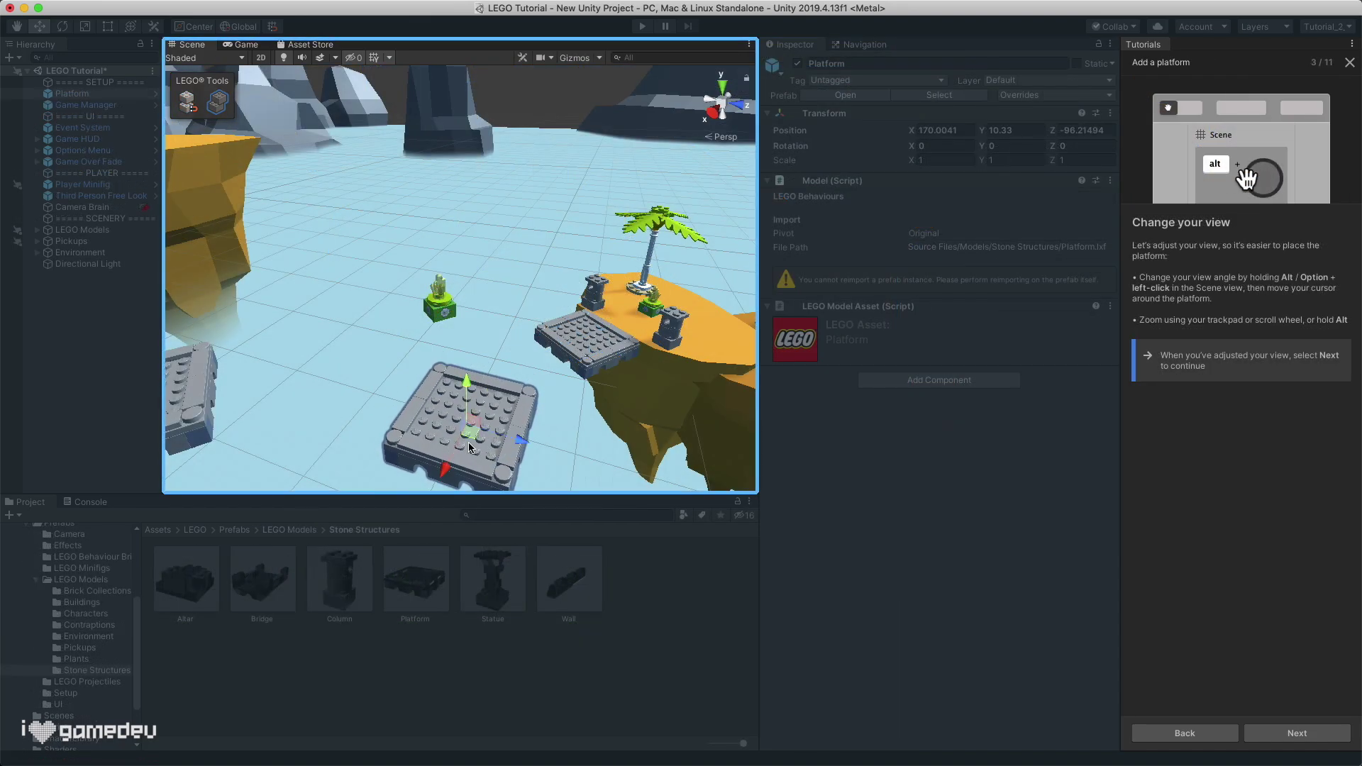
# Step: Move the new platform beneath the crystal pickup, to about X 165.8, Z -98.5
pyautogui.moveTo(395, 466); pyautogui.dragTo(408, 404)
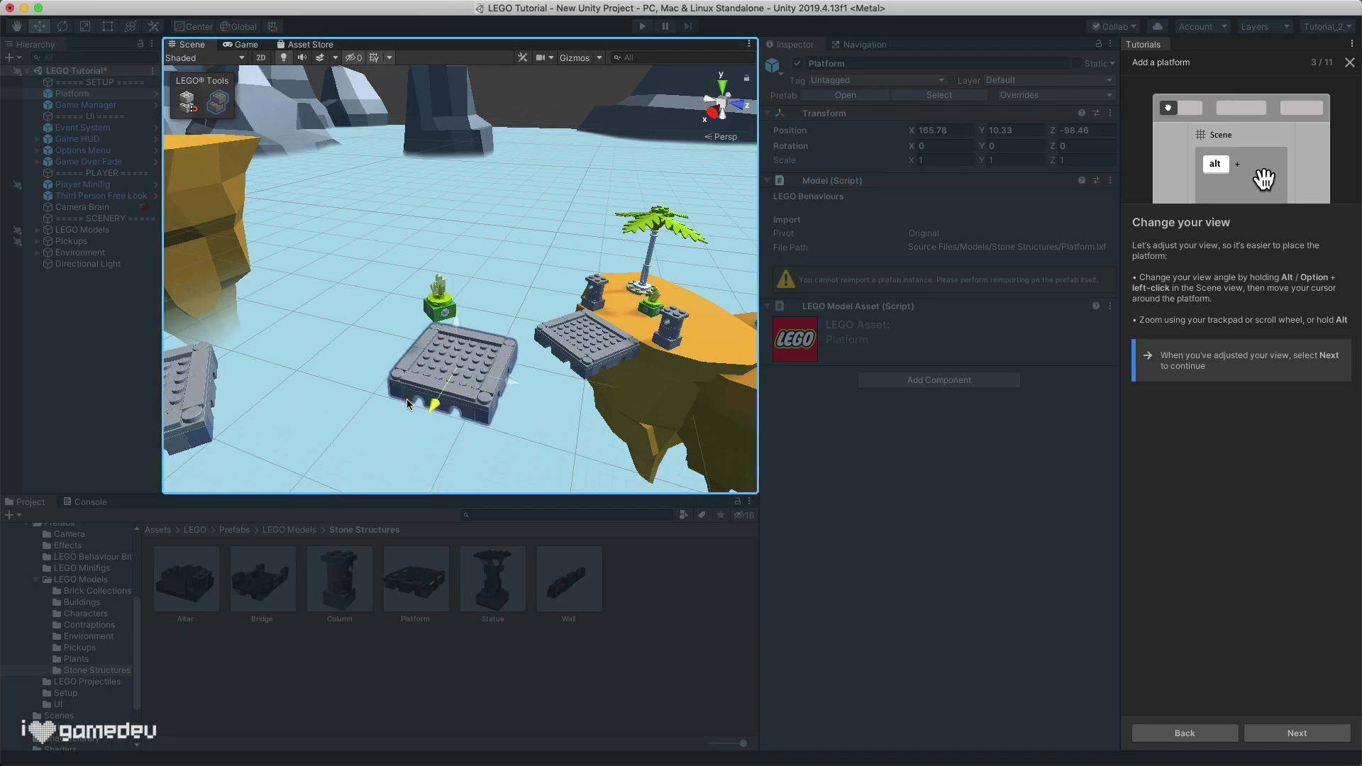
pyautogui.keyDown('alt'); pyautogui.moveTo(328, 278); pyautogui.dragTo(652, 270); pyautogui.keyUp('alt')
pyautogui.scroll(-3, 439, 394)
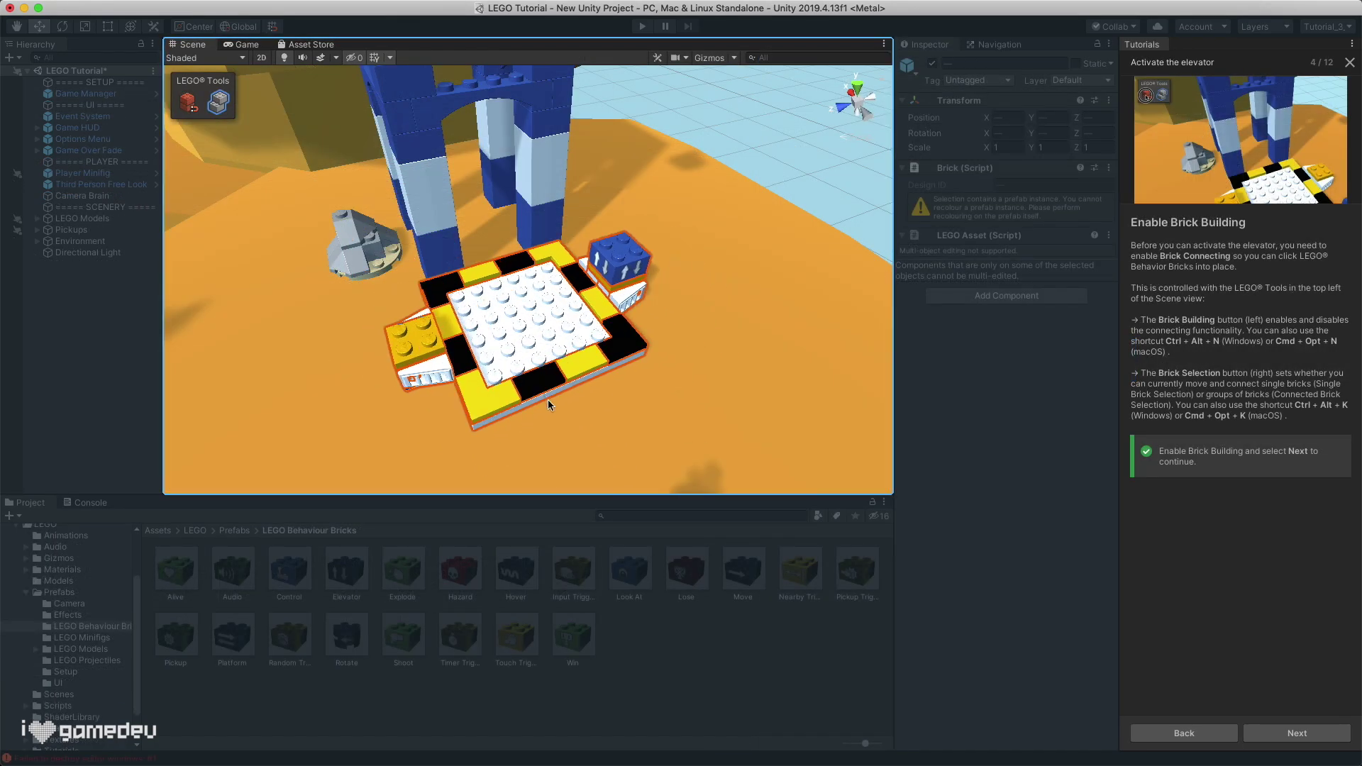
# Step: Move all the elevator platform's connected bricks together as a group using Connected Brick Selection
pyautogui.moveTo(548, 399); pyautogui.dragTo(559, 406)
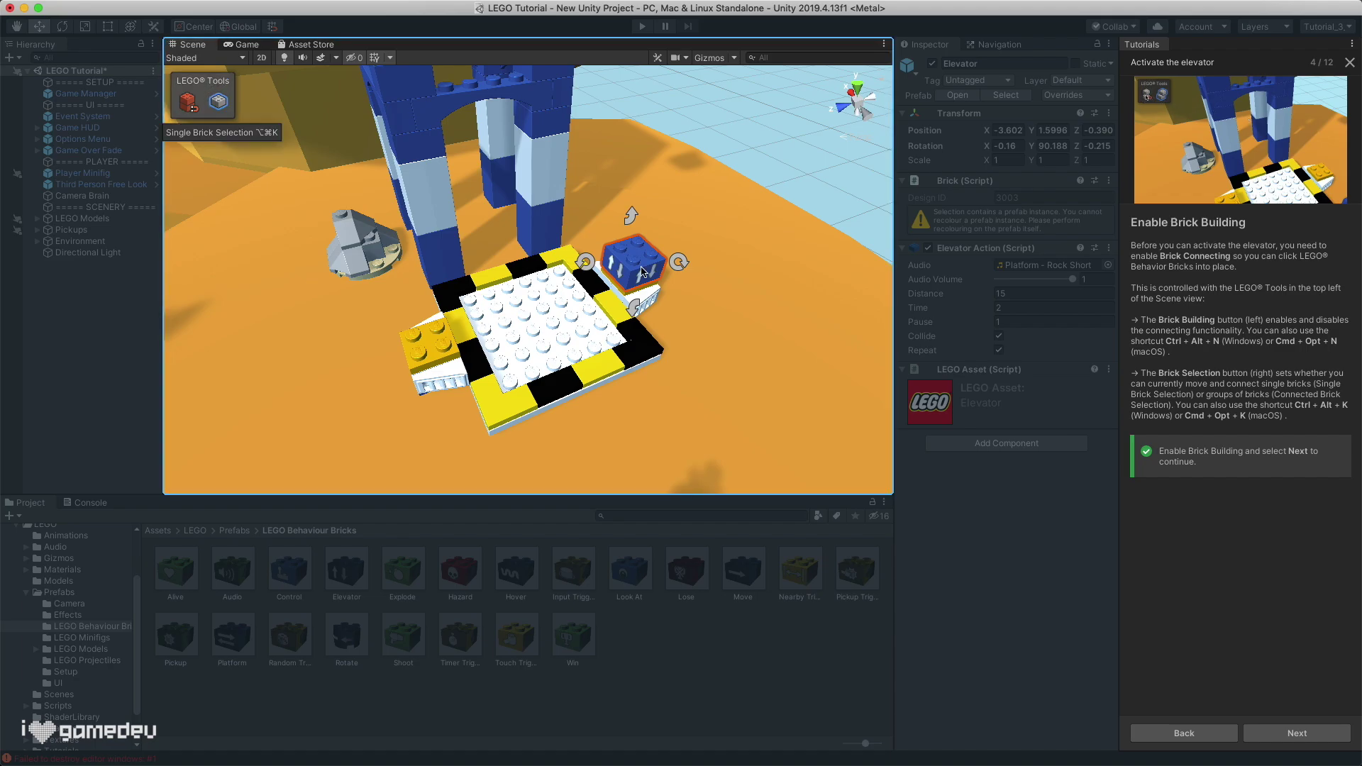
pyautogui.click(541, 384)
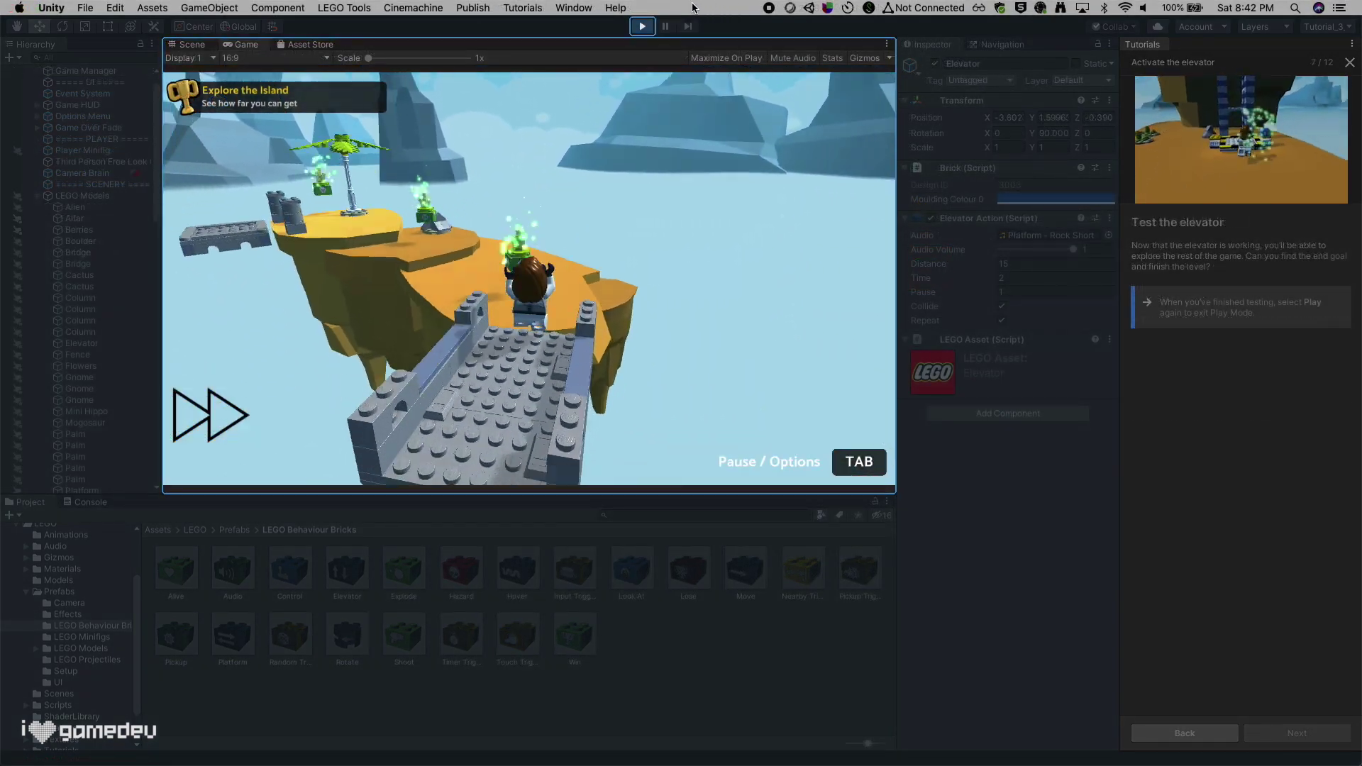
# Step: Playtest the elevator by riding it to the upper level and running the Minifig to the goal, then exit Play Mode
pyautogui.press('w')
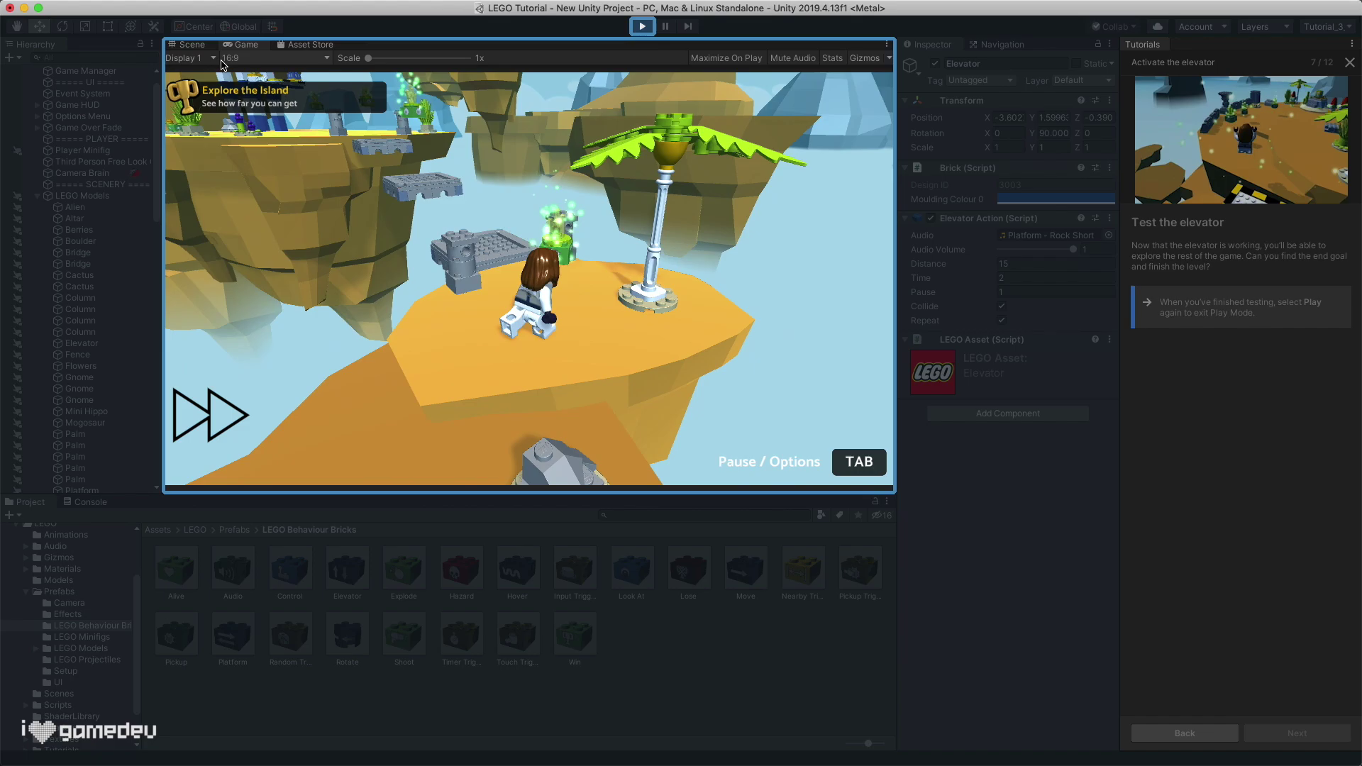
pyautogui.press('w')
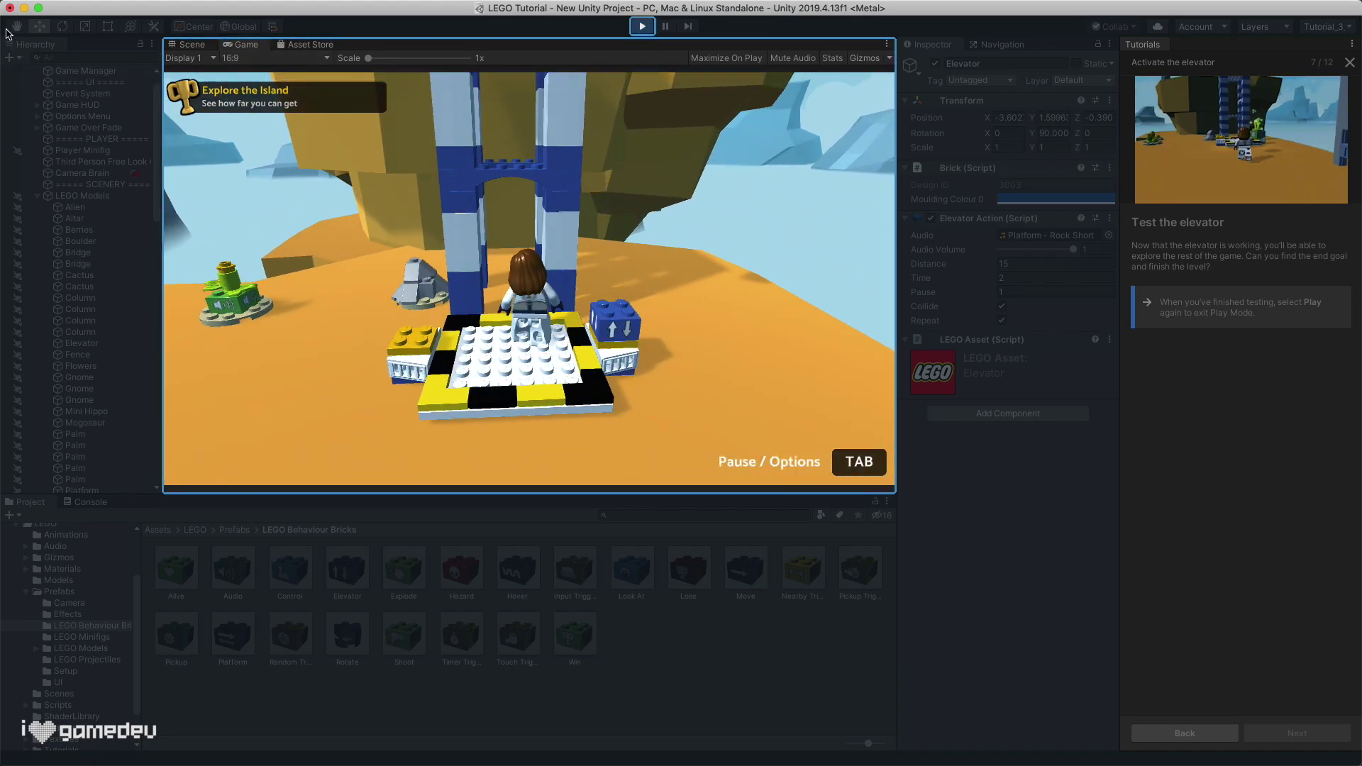
pyautogui.press('w')
pyautogui.press('w')
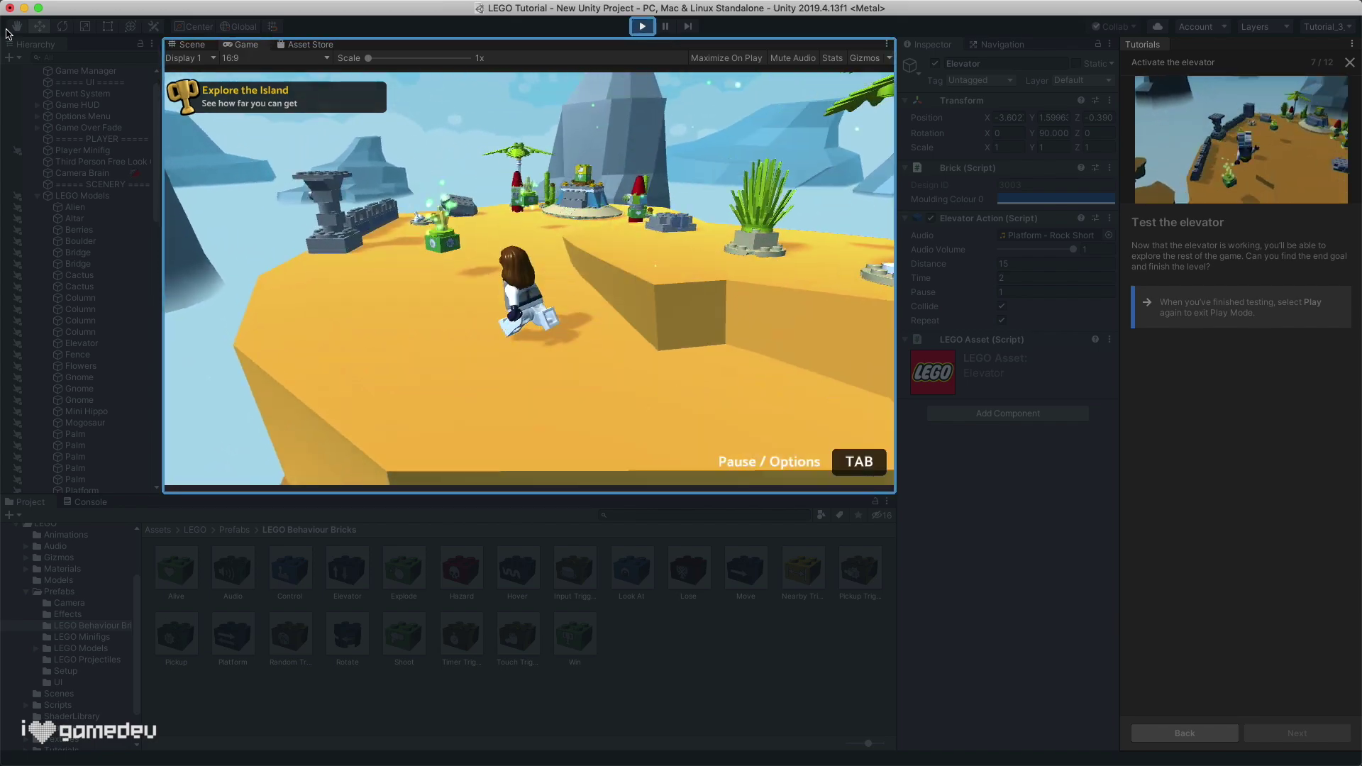
pyautogui.press('w')
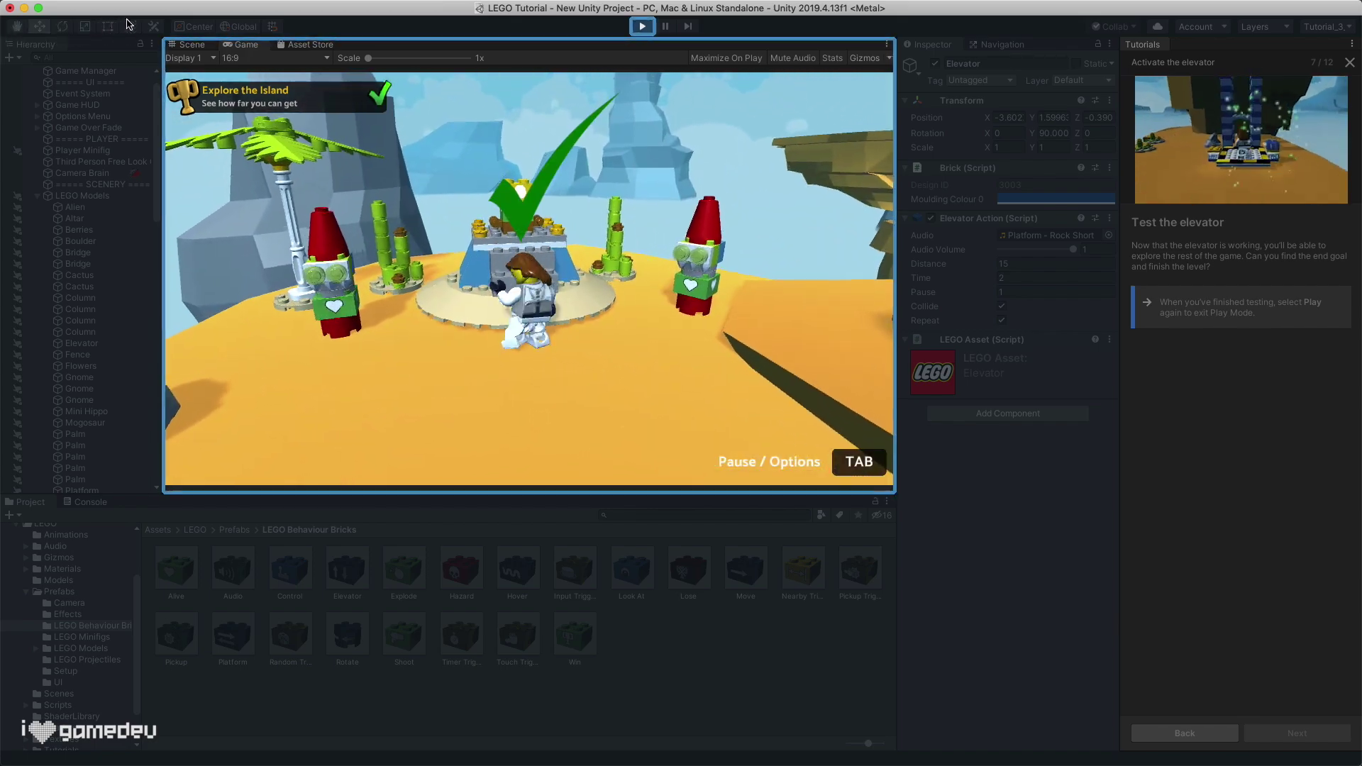
pyautogui.click(642, 26)
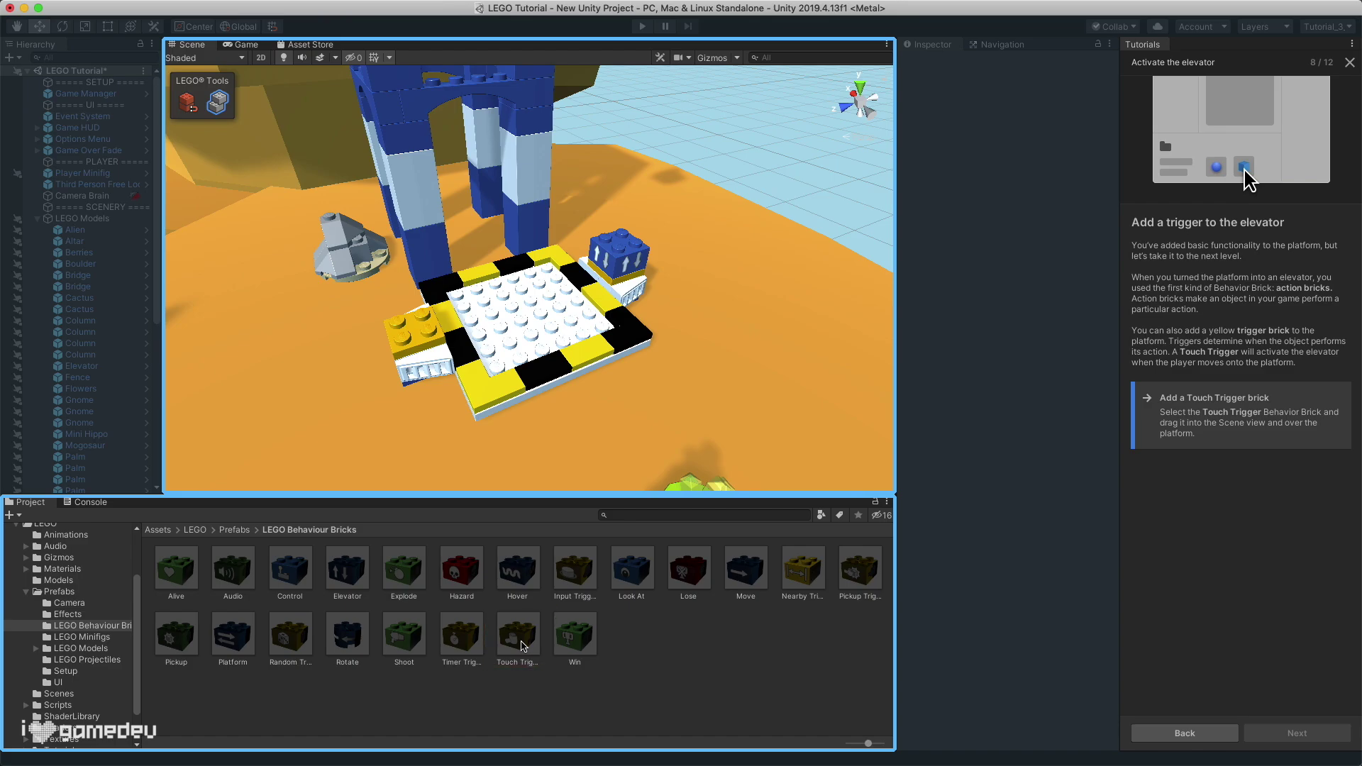
# Step: Snap a Touch Trigger brick onto the elevator platform's yellow brick and test it in Play Mode with the Minifig
pyautogui.moveTo(523, 645); pyautogui.dragTo(410, 327)
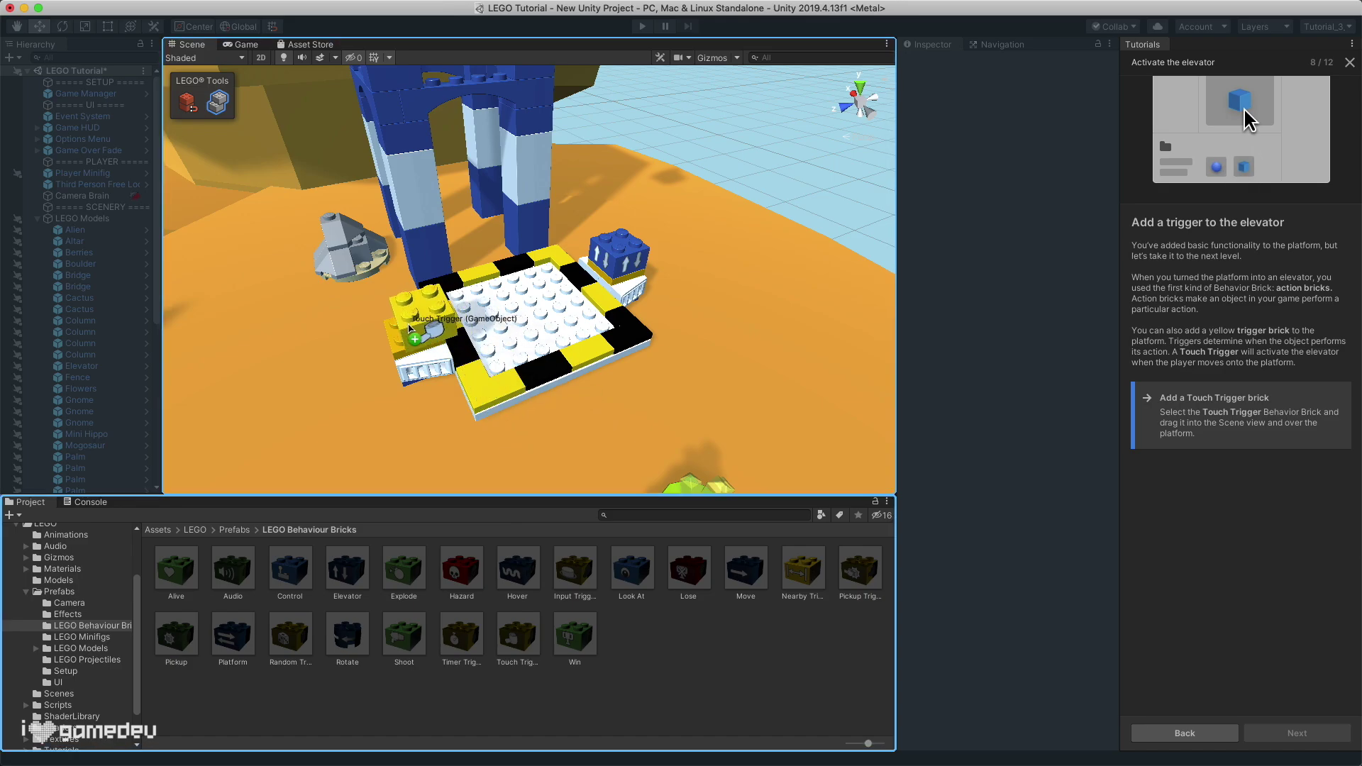
pyautogui.moveTo(410, 327); pyautogui.dragTo(410, 328)
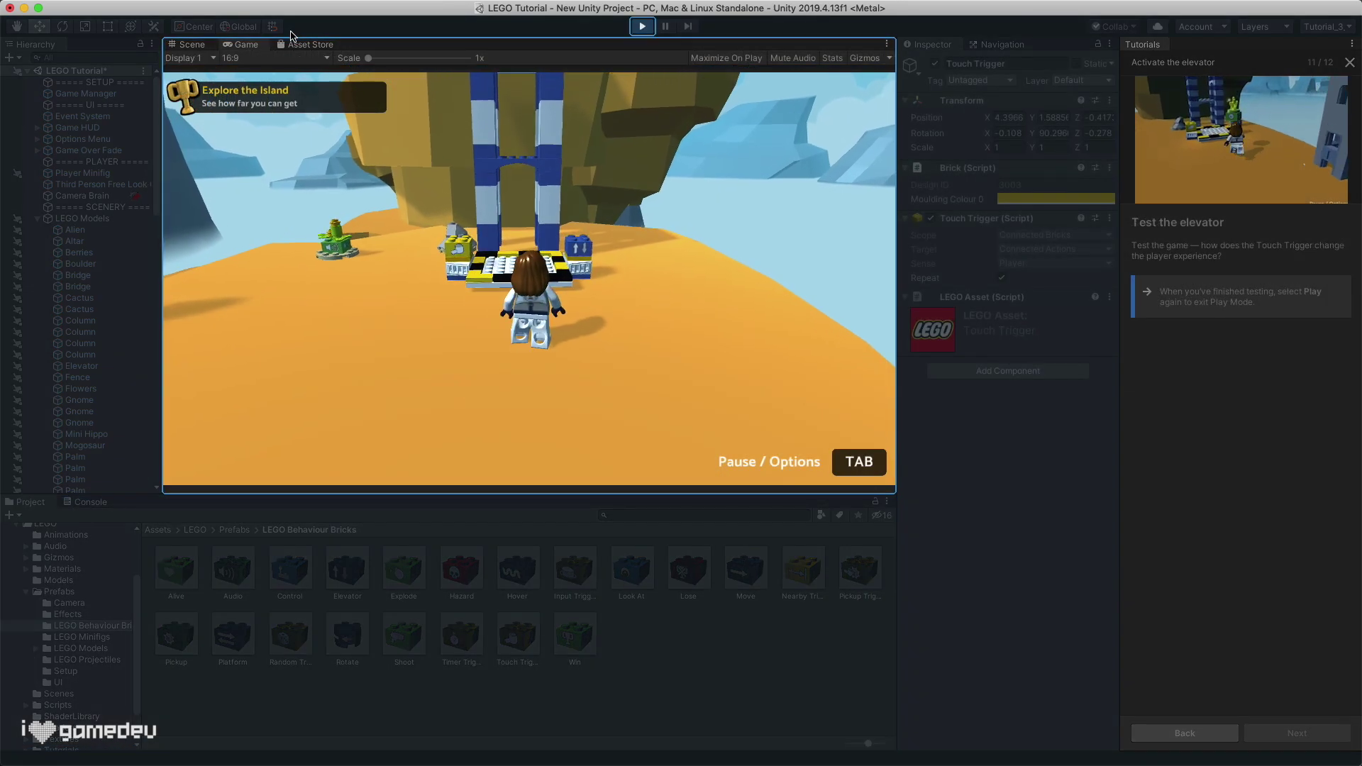
pyautogui.press('w')
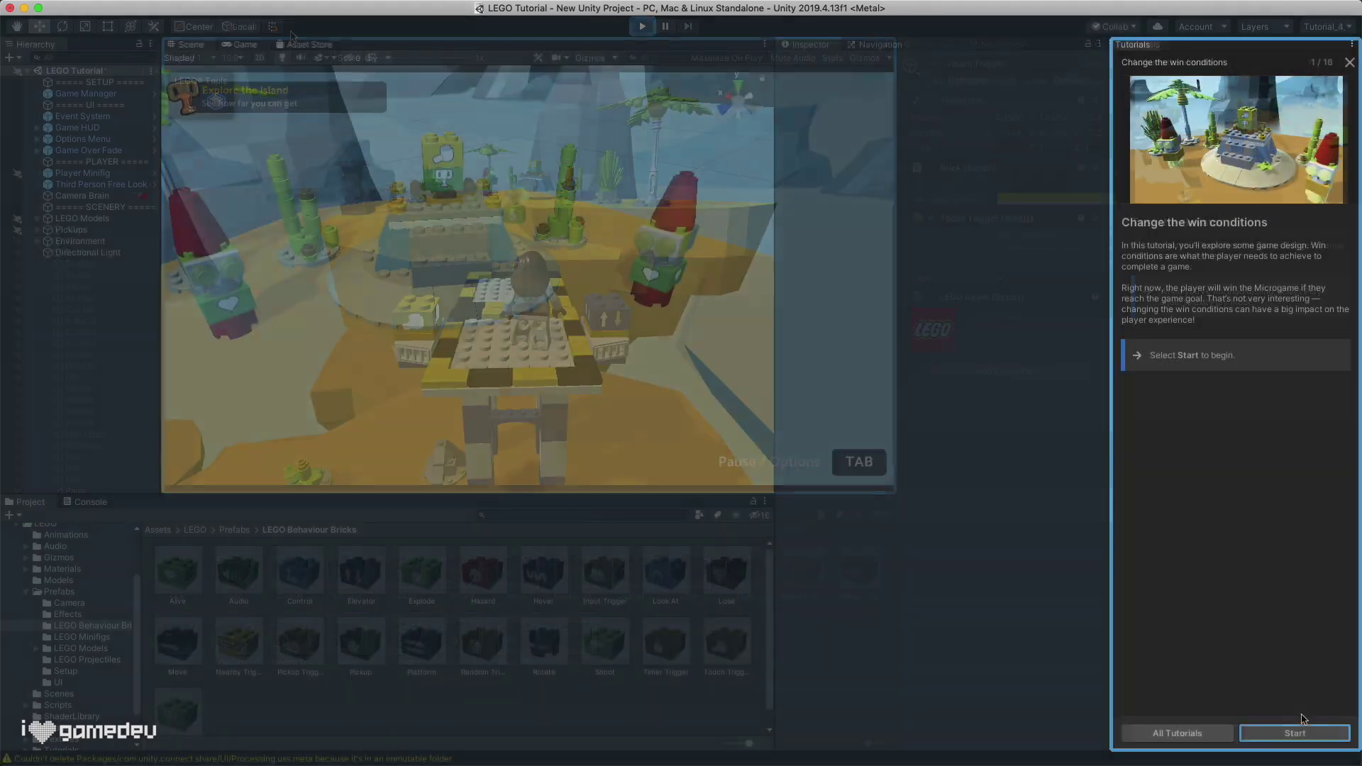
# Step: Start the Change the win conditions tutorial and select the green Win brick on the game goal podium
pyautogui.click(1295, 733)
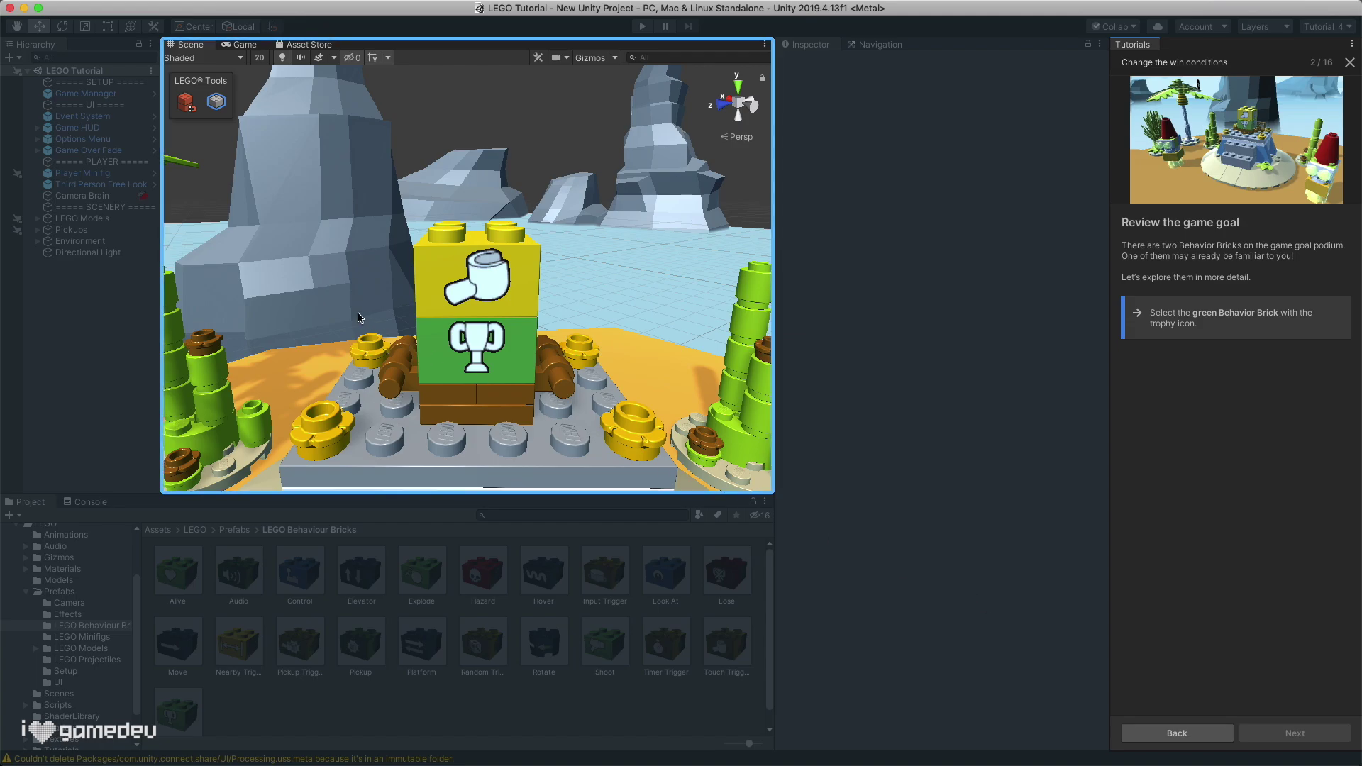
pyautogui.click(449, 359)
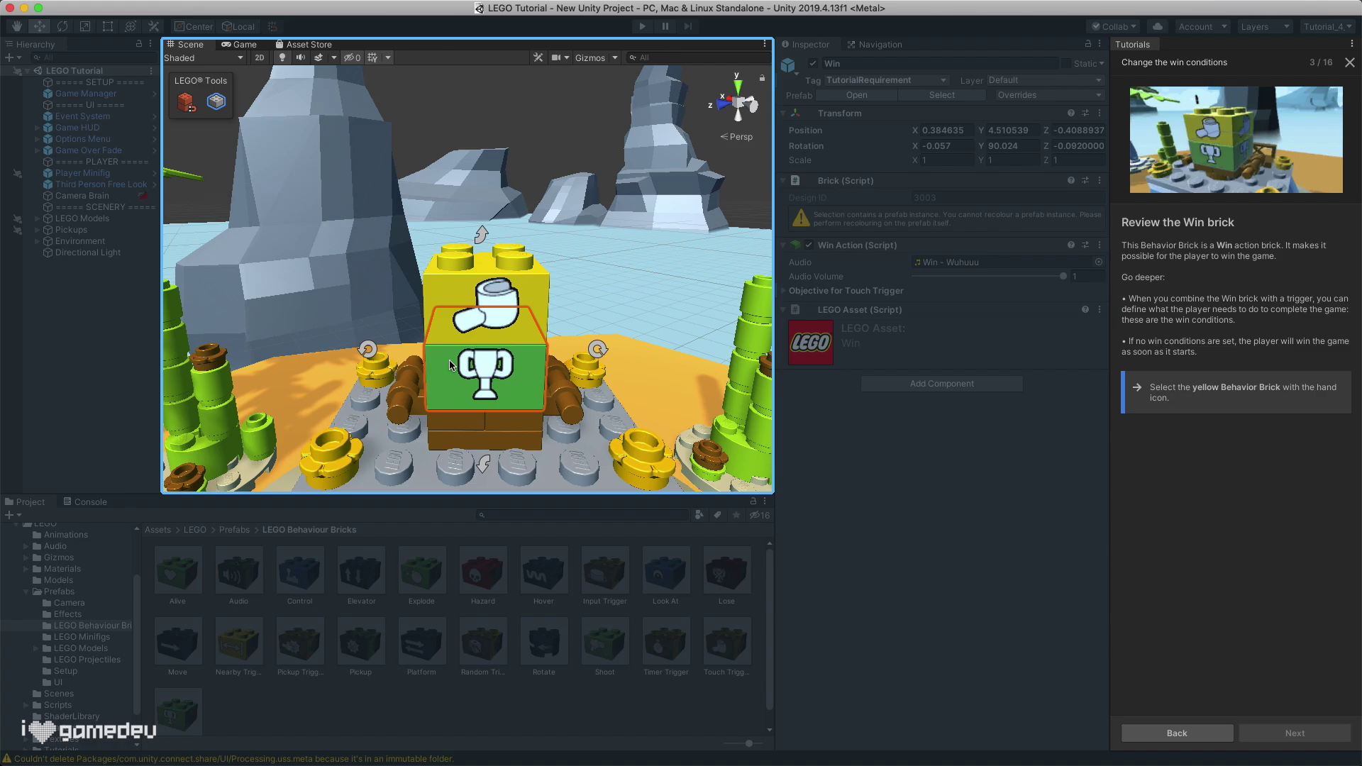
# Step: Replace the yellow Touch Trigger brick above the Win brick with a Pickup Trigger brick
pyautogui.click(459, 287)
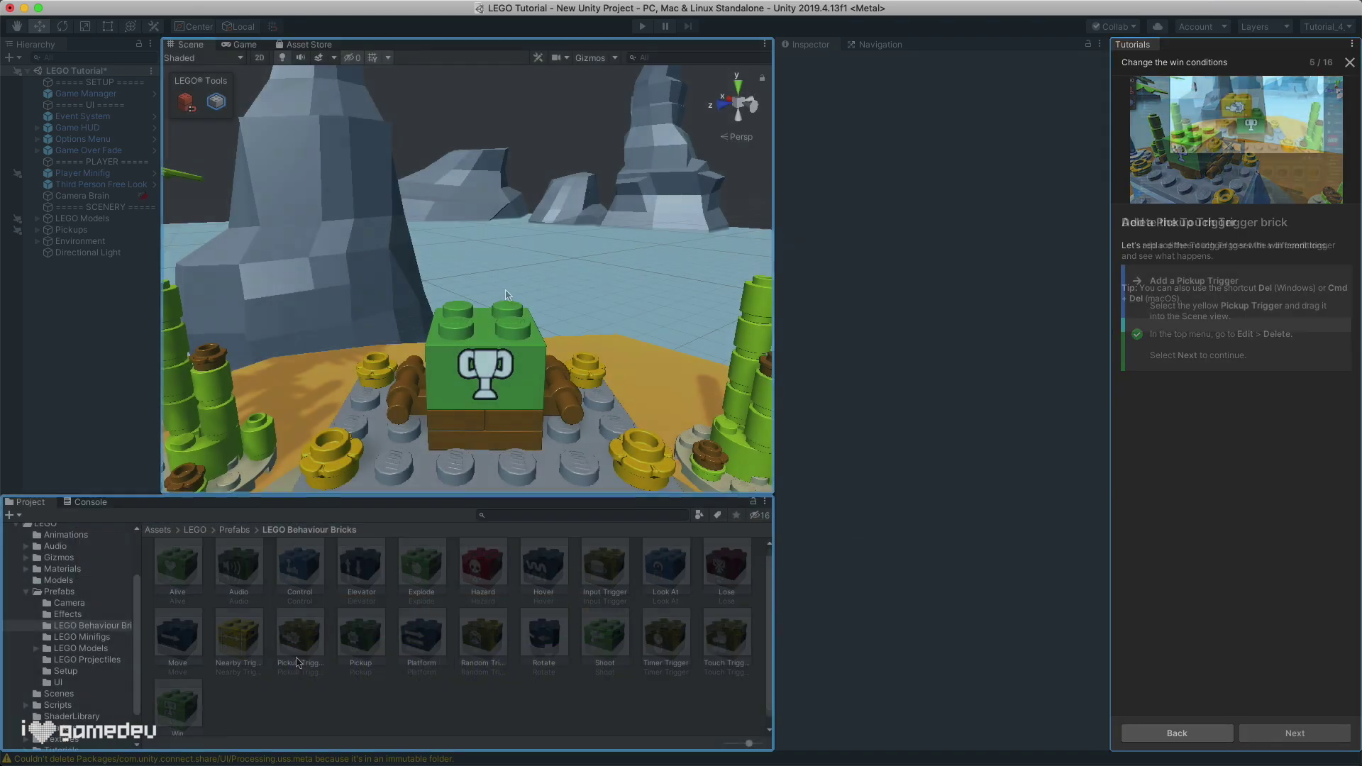
pyautogui.moveTo(300, 641); pyautogui.dragTo(470, 321)
pyautogui.click(470, 321)
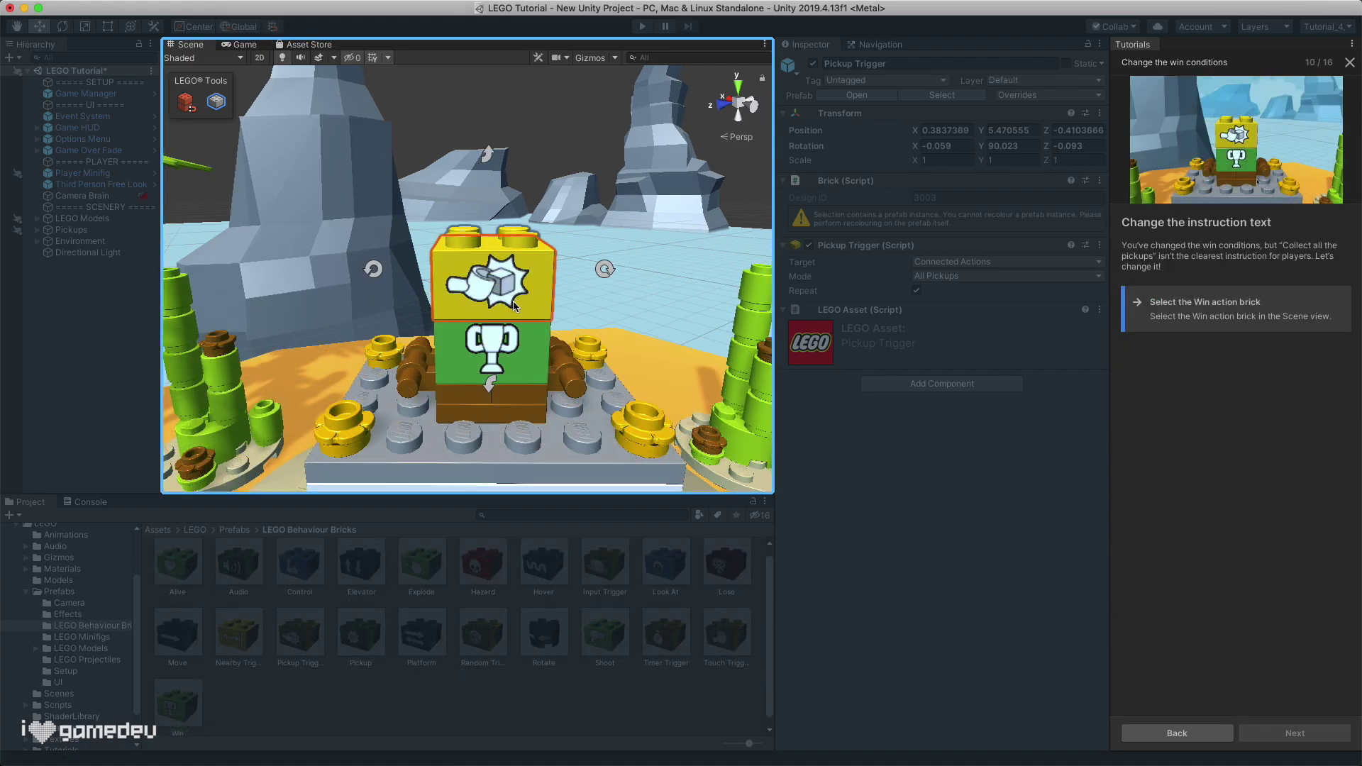
# Step: Select the green Win brick and expand its Objective for Pickup Trigger section, advancing to the tutorial's text-editing page
pyautogui.click(534, 335)
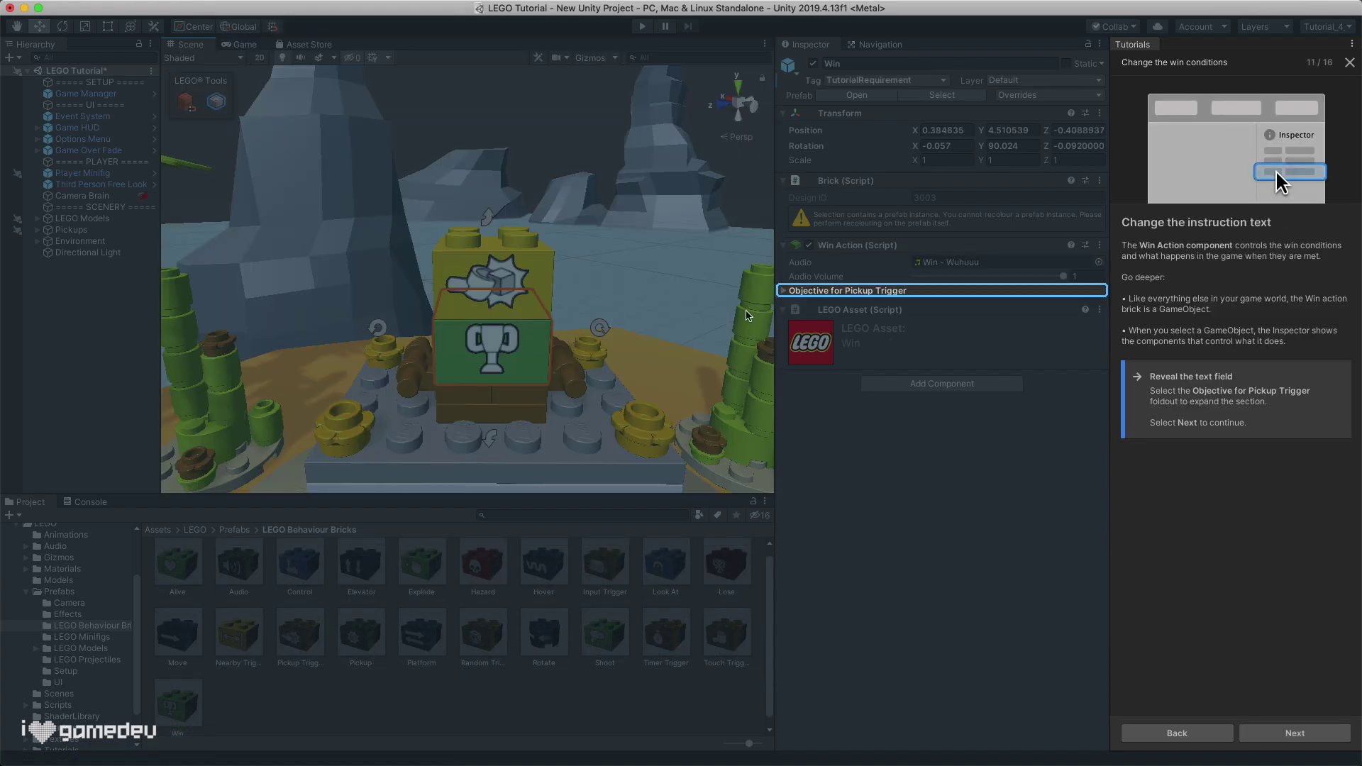
pyautogui.click(785, 291)
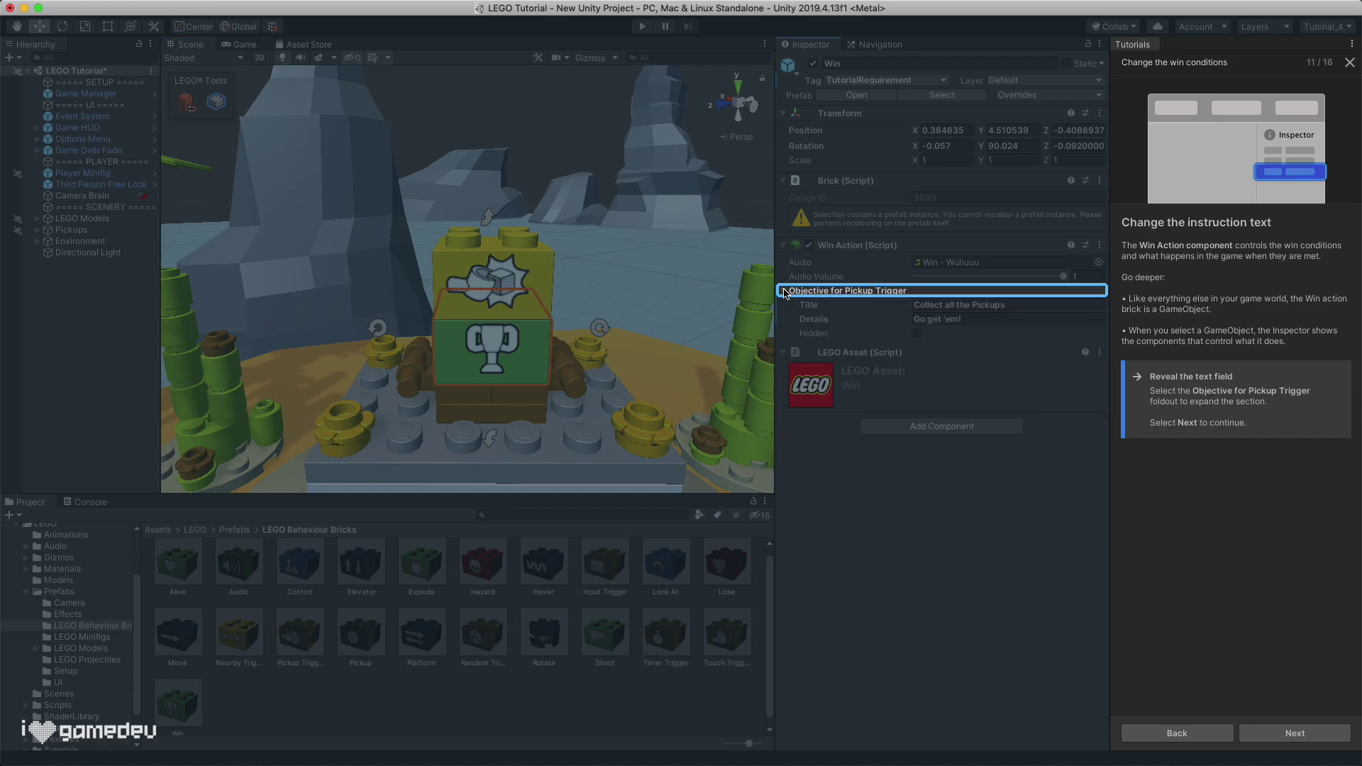
pyautogui.click(1286, 734)
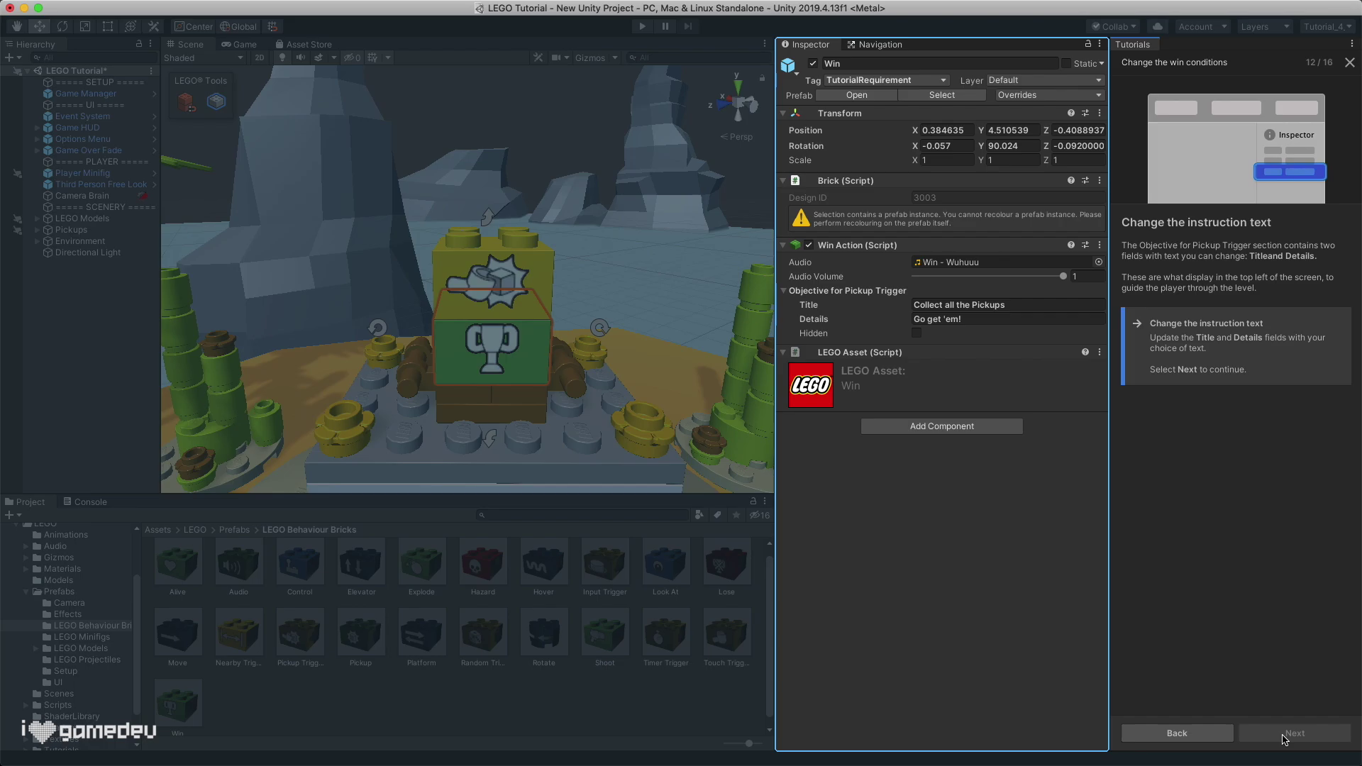
# Step: Set the pickup objective's Title to "Grab the Green Bricks" and its Details to "Collect them all to win!"
pyautogui.click(1001, 305)
pyautogui.write('Gra')
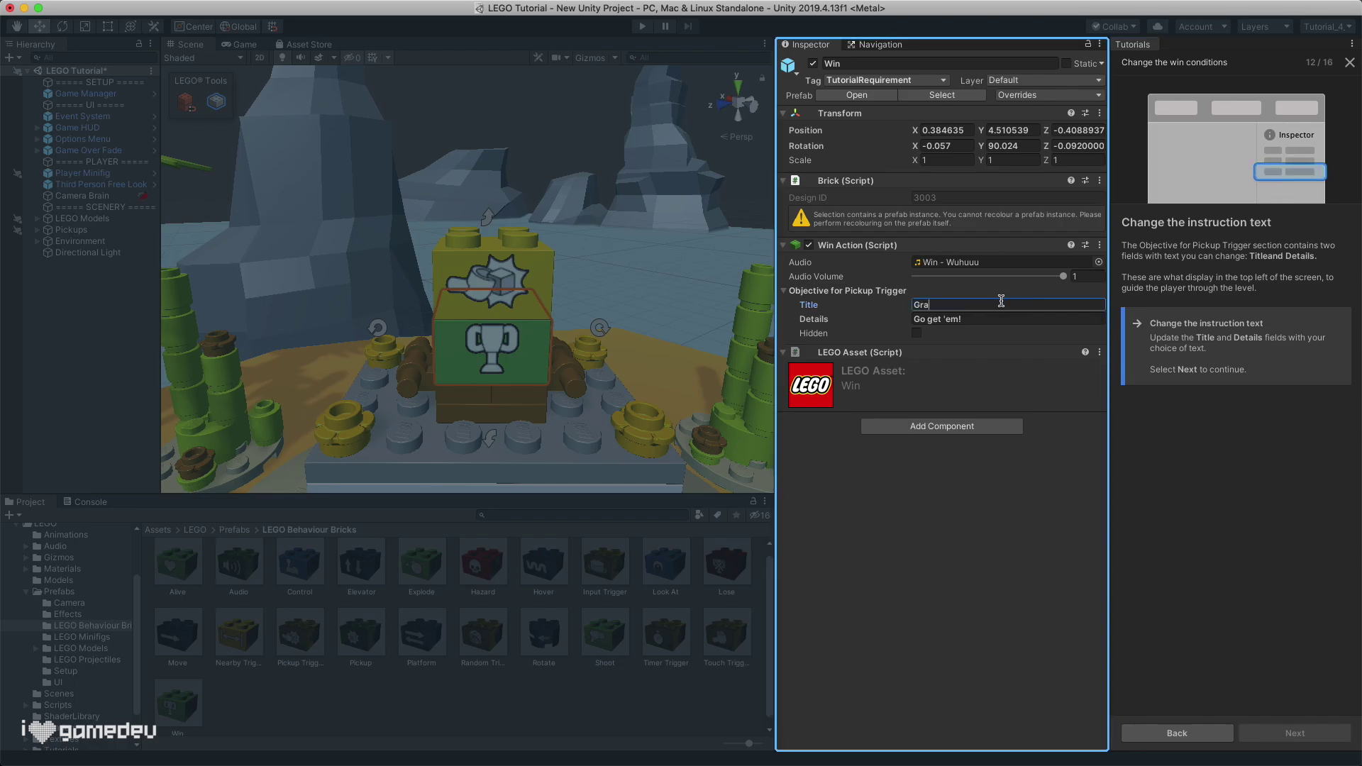
pyautogui.write('b the Green Bricks')
pyautogui.click(1000, 318)
pyautogui.write('Co')
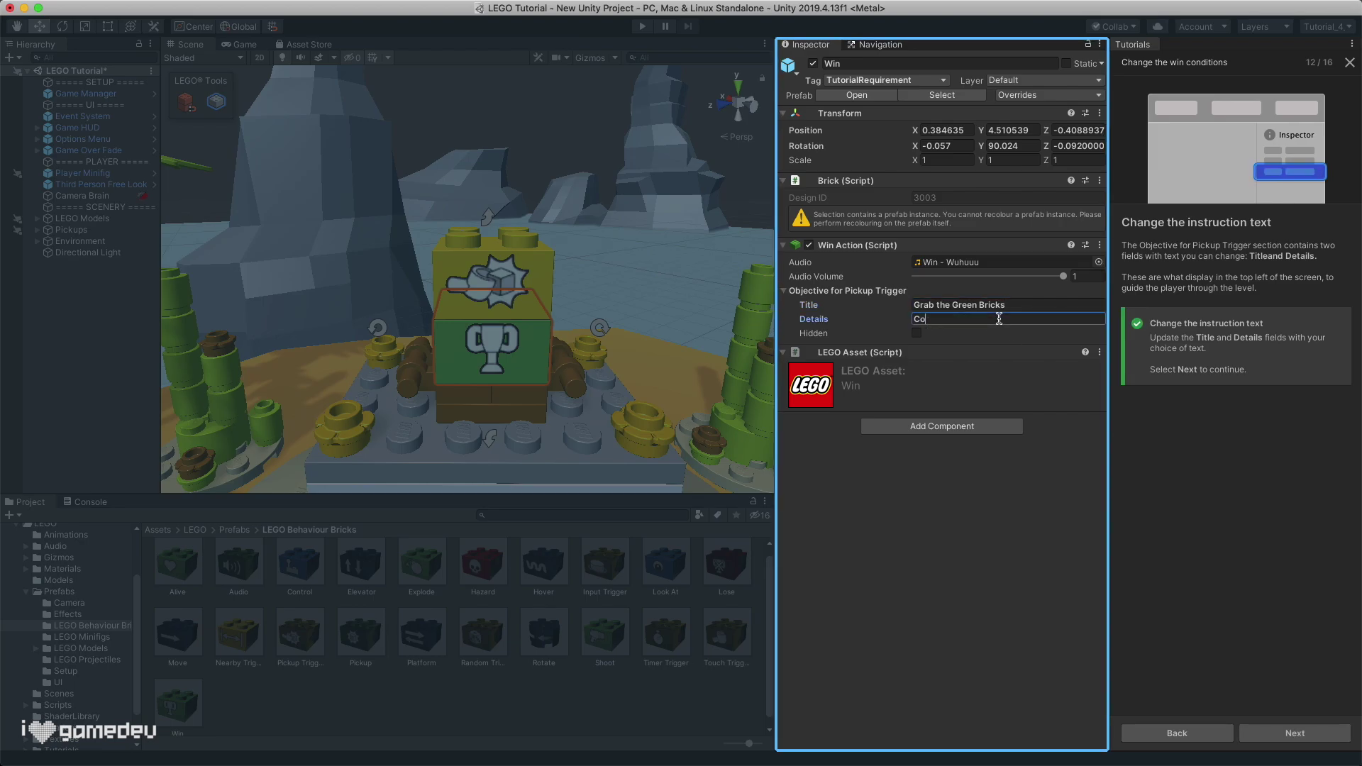
pyautogui.write('llect them all to win!')
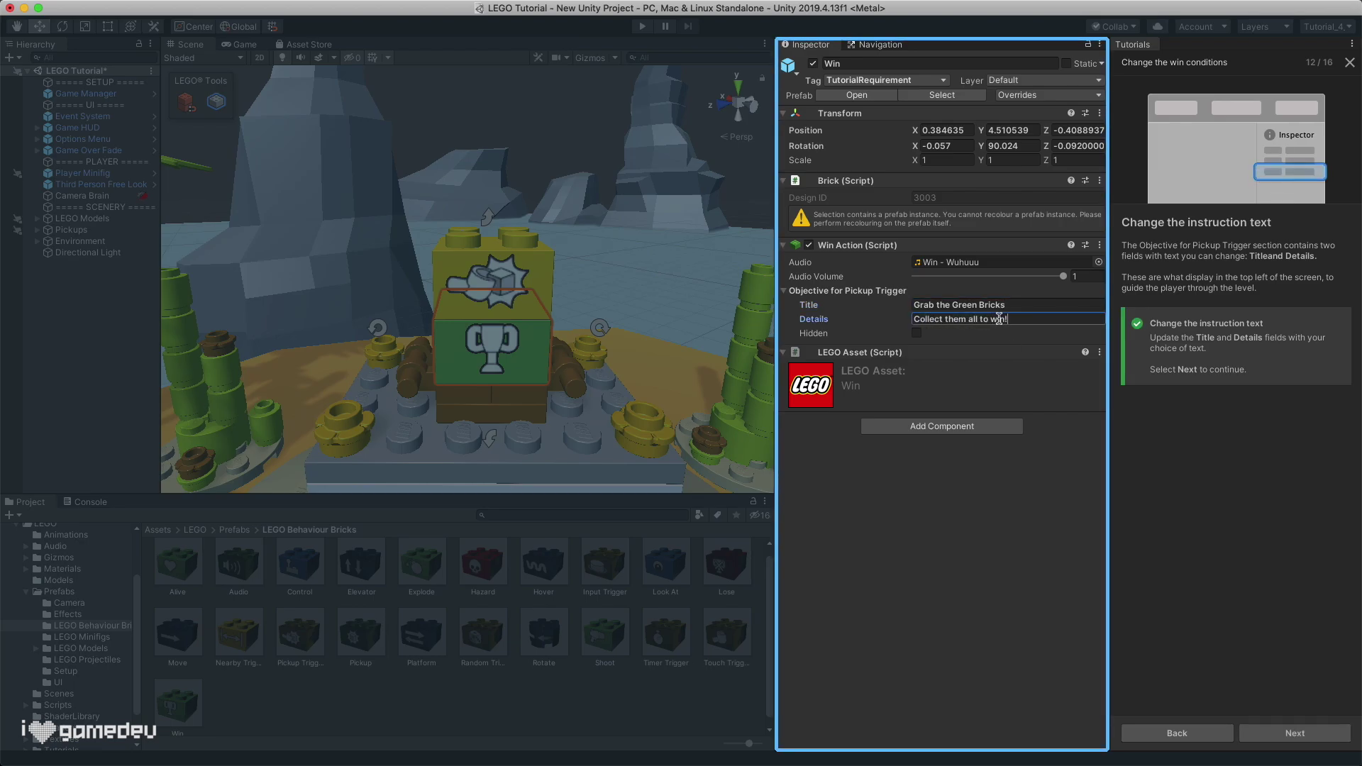
pyautogui.click(1293, 735)
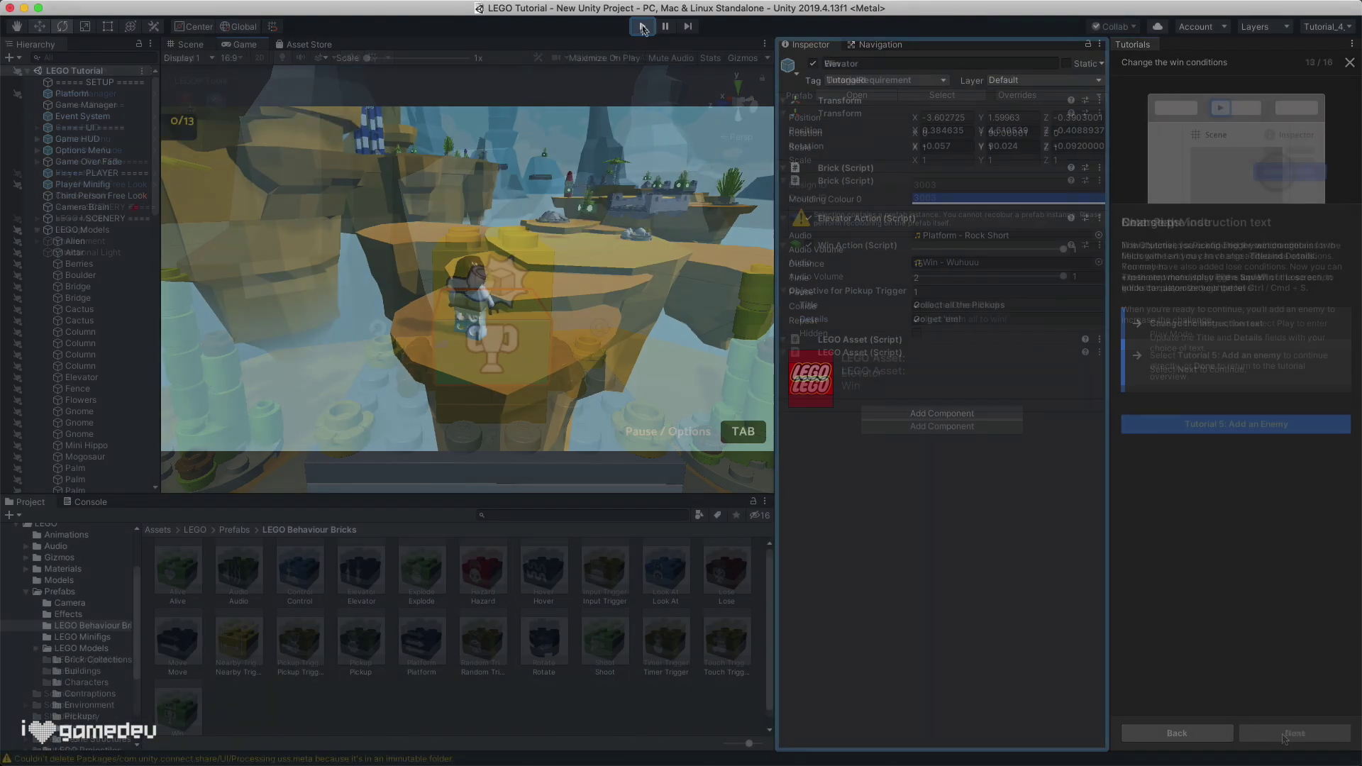
# Step: Playtest the new win condition by collecting all the green bricks with the Minifig, and exit Play Mode
pyautogui.press('w')
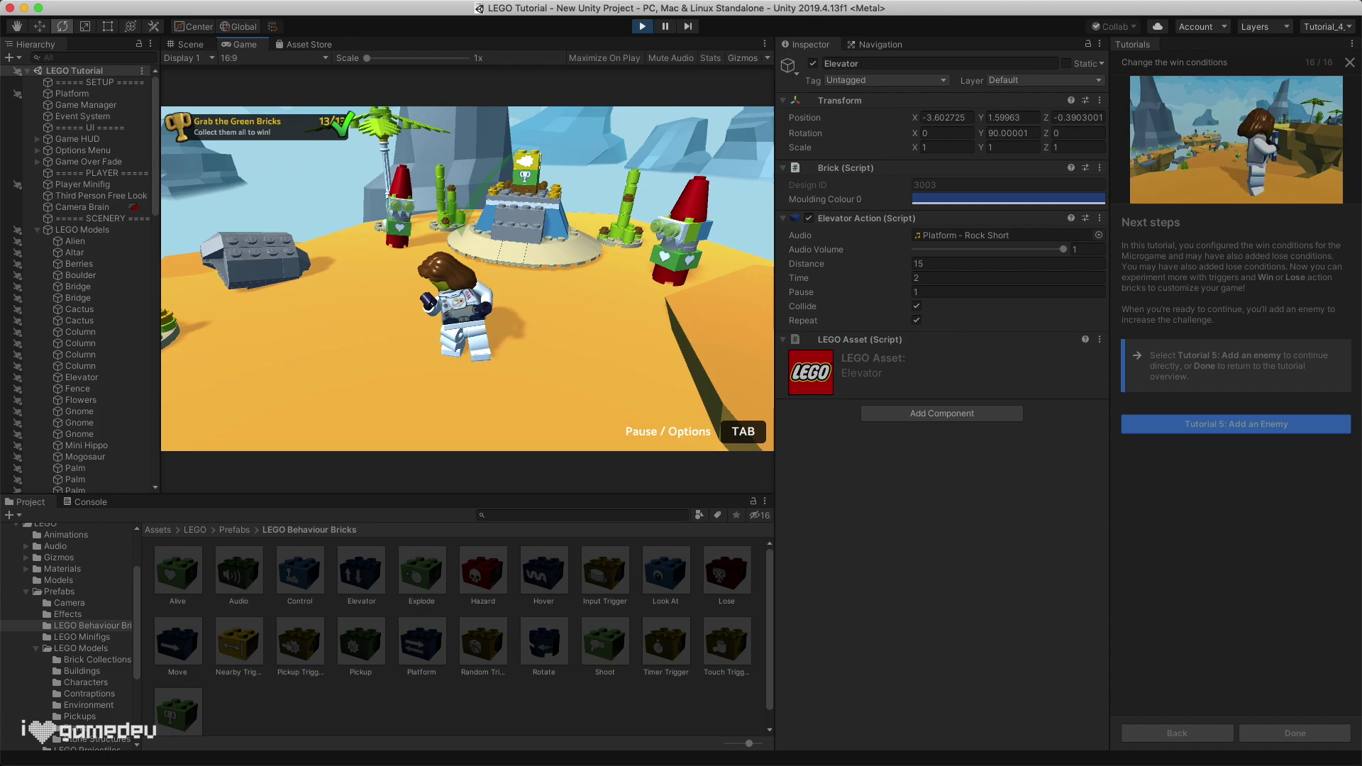
pyautogui.click(641, 26)
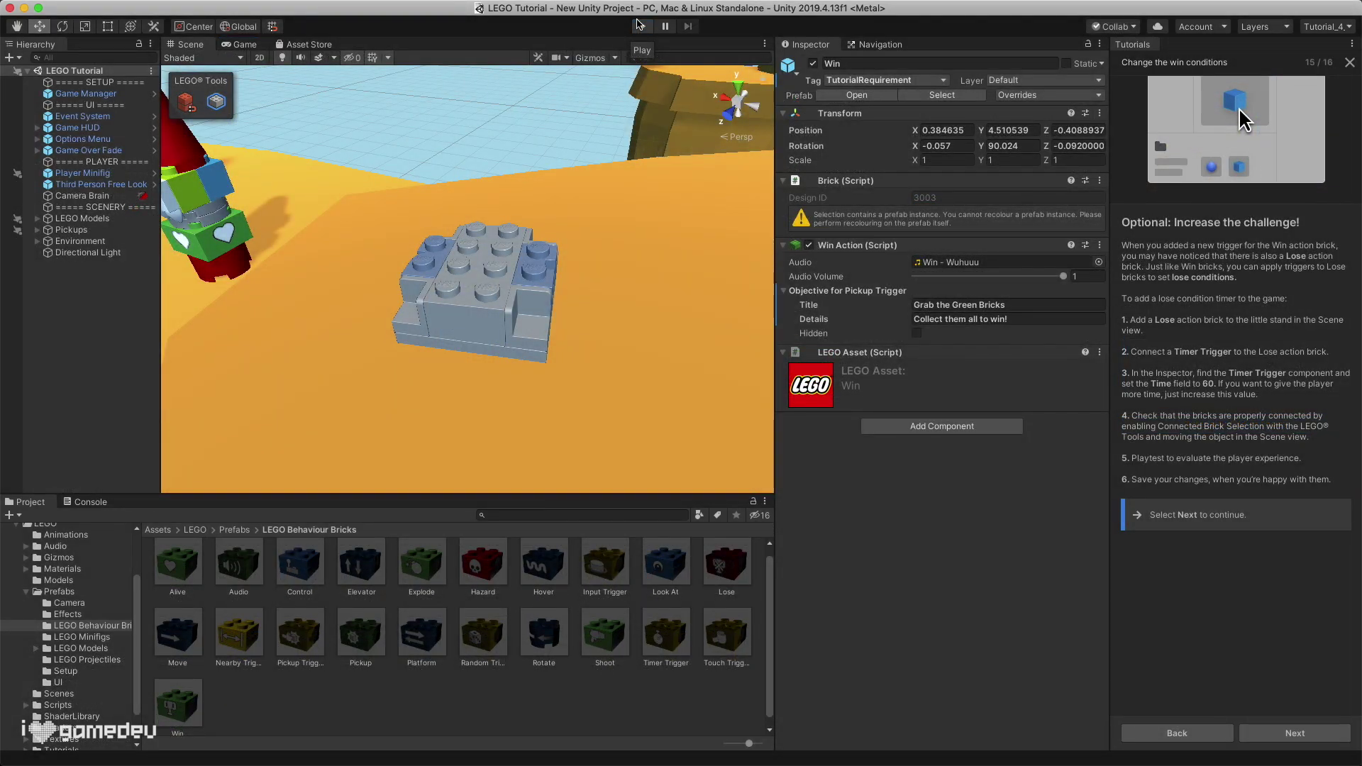
# Step: Place a Lose brick on the small grey stand, connect a Timer Trigger brick on top of it and adjust its time limit
pyautogui.click(727, 568)
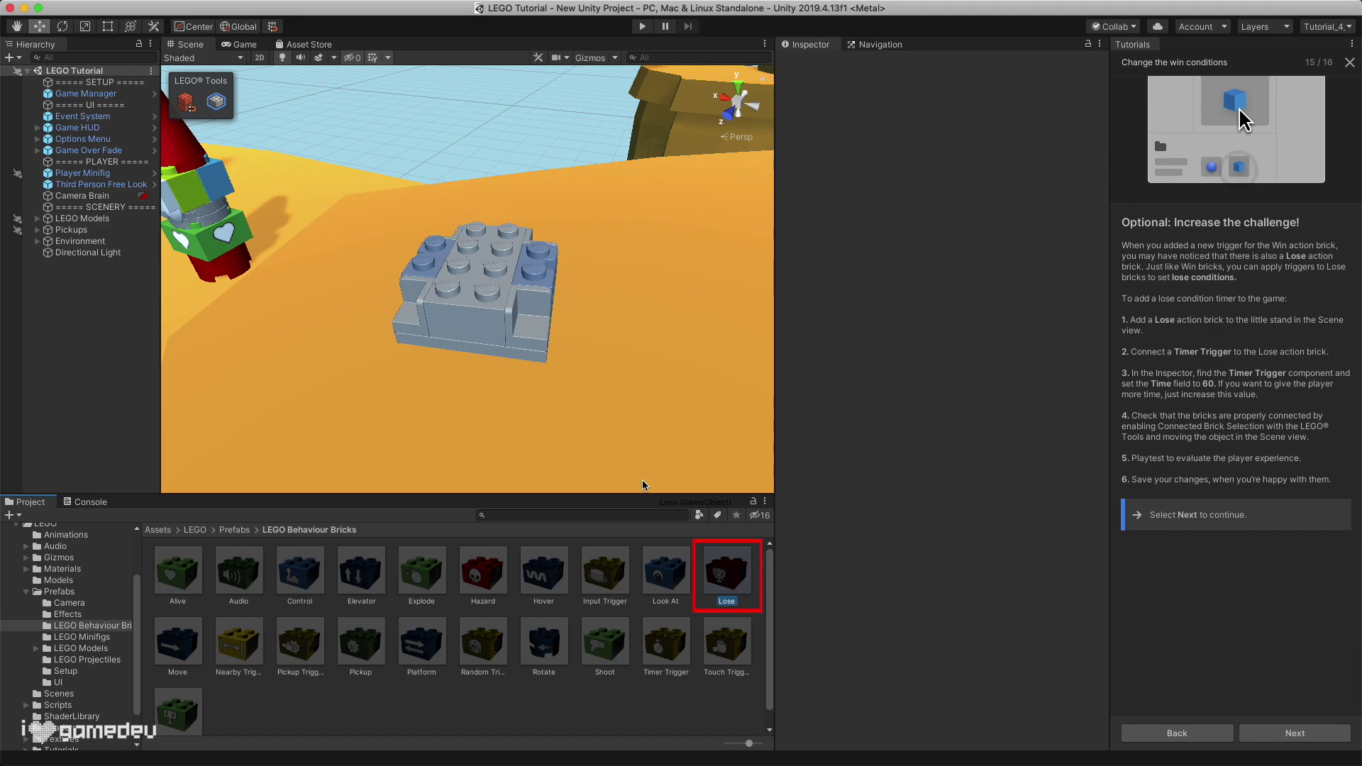
pyautogui.moveTo(644, 484); pyautogui.dragTo(476, 249)
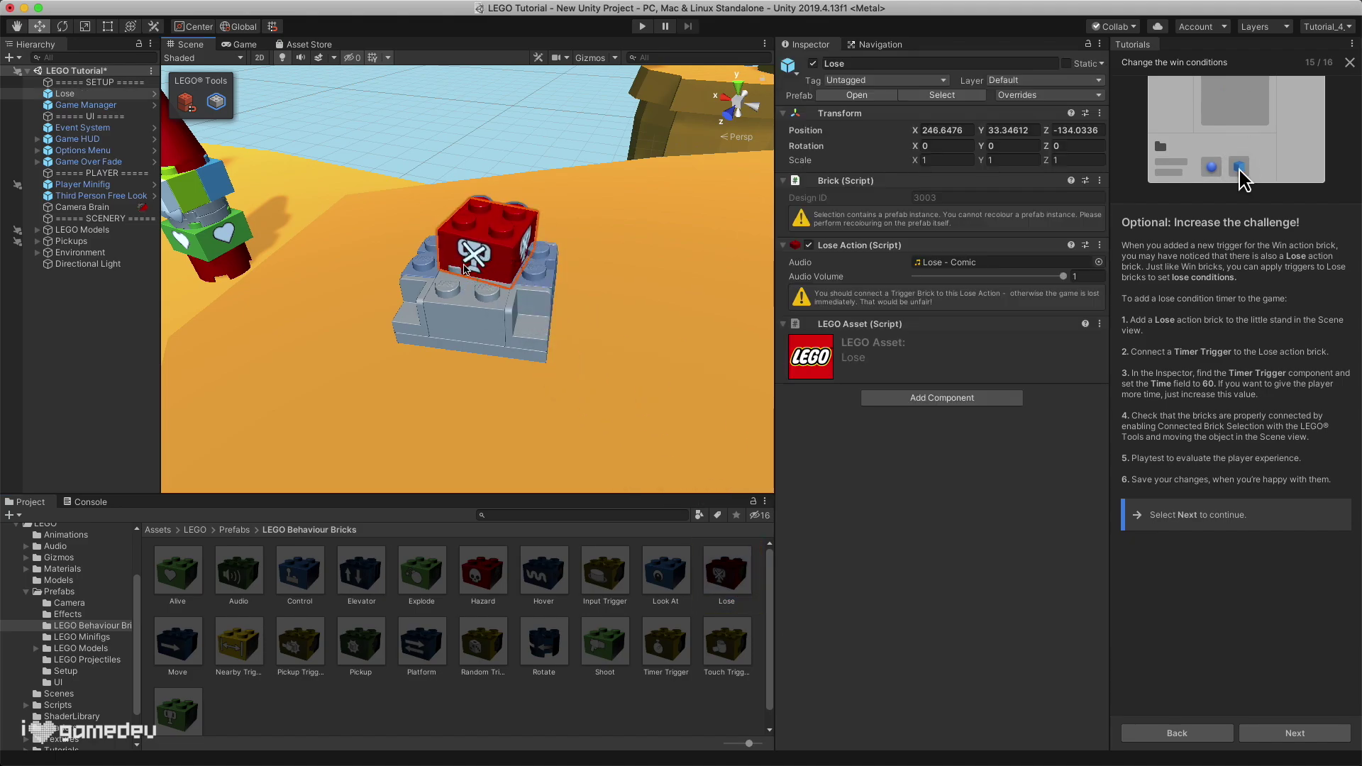
pyautogui.moveTo(665, 642); pyautogui.dragTo(452, 233)
pyautogui.click(966, 276)
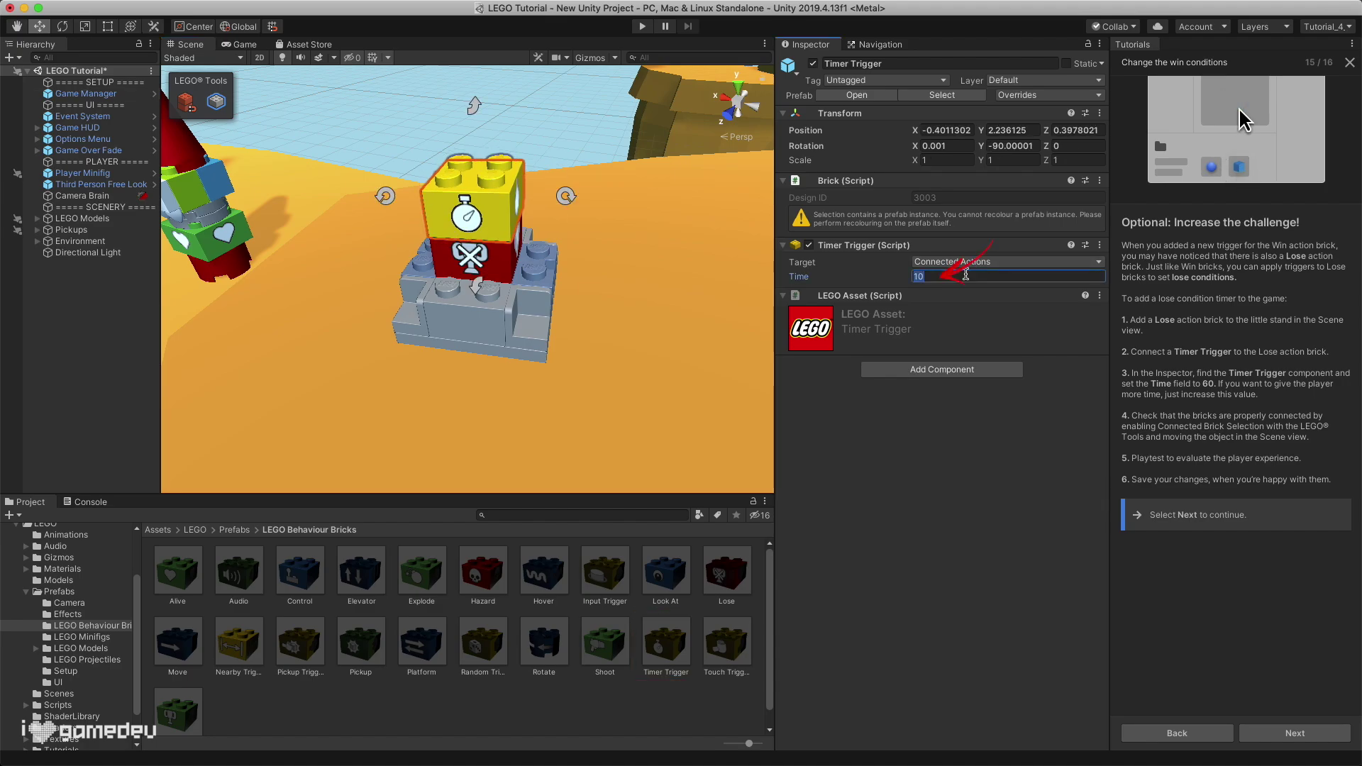
pyautogui.write('60')
# Step: Playtest the timed lose condition by running the Minifig forward across the platforms
pyautogui.press('w')
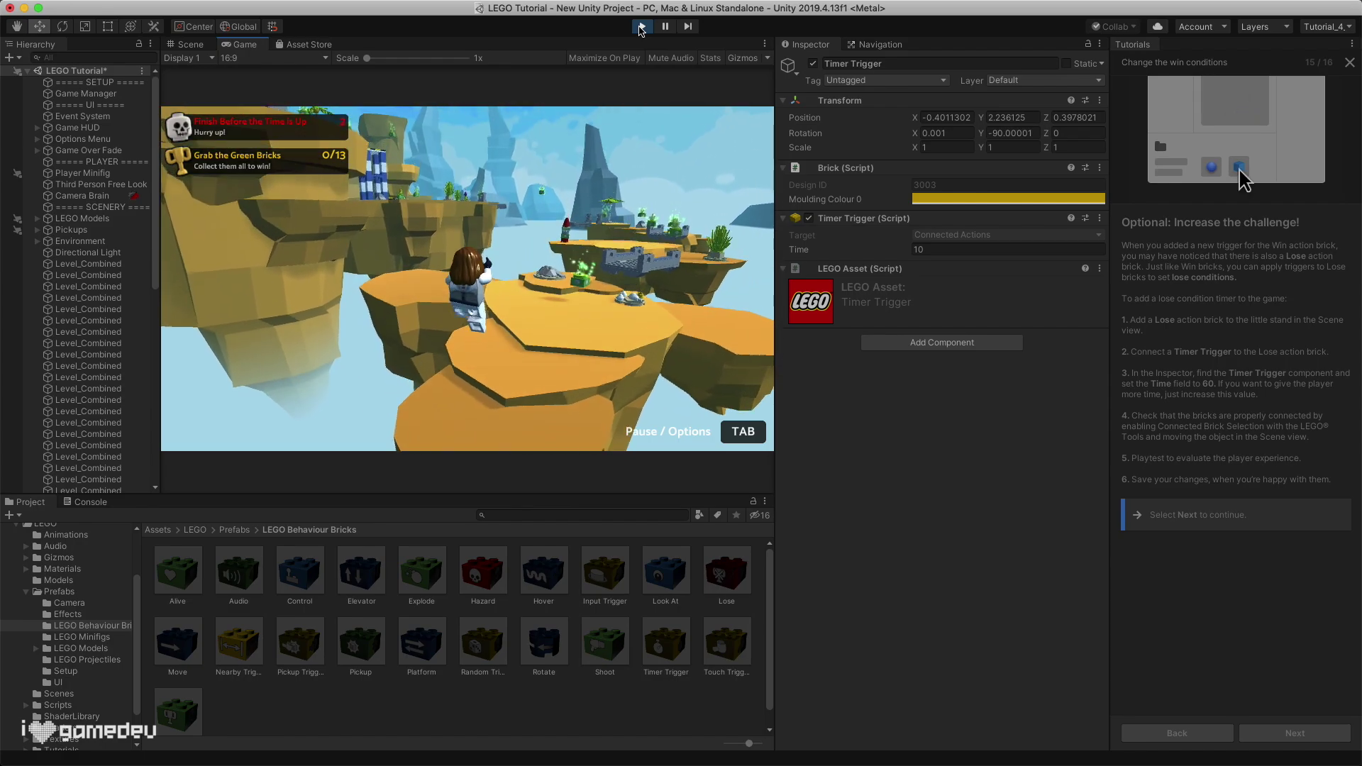
pyautogui.press('w')
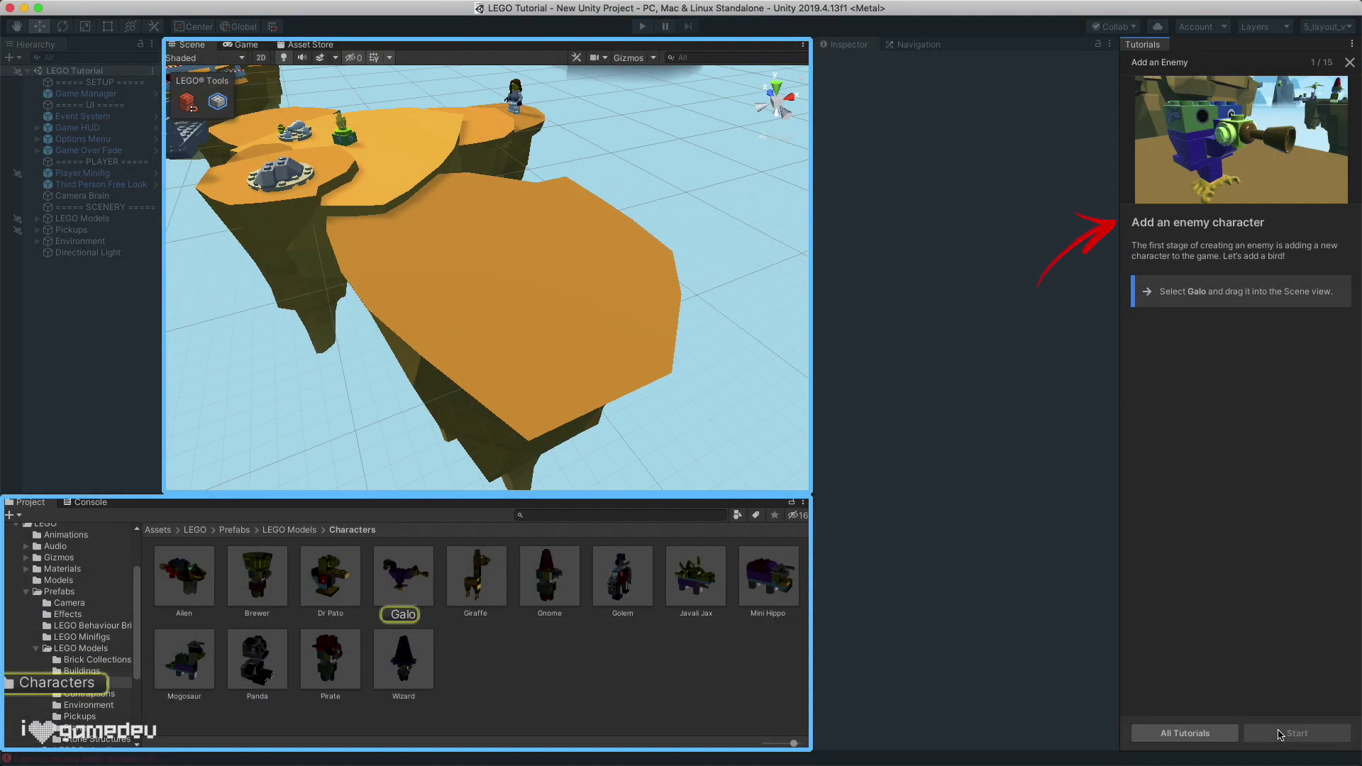
# Step: Start the Add an Enemy tutorial and place the Galo bird on the empty orange platform
pyautogui.click(1281, 735)
pyautogui.moveTo(403, 576); pyautogui.dragTo(488, 255)
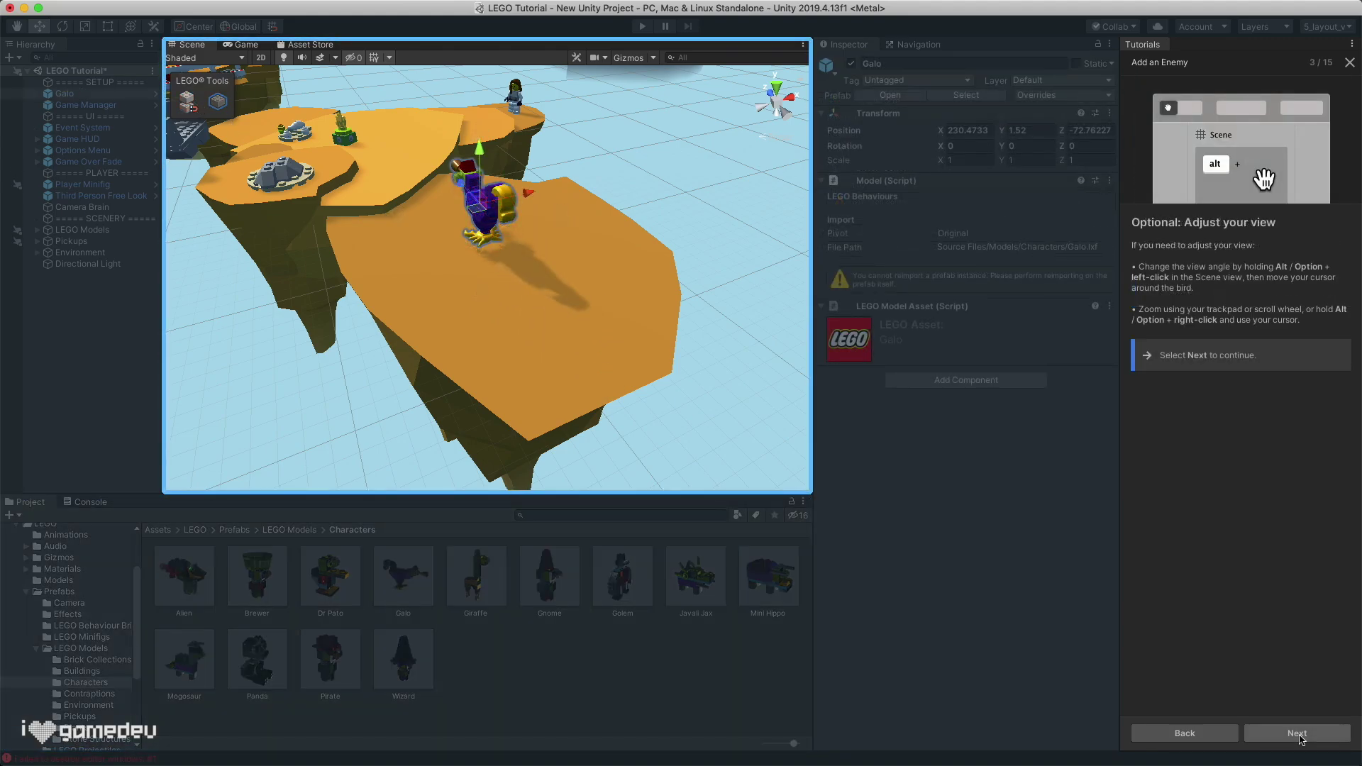
pyautogui.keyDown('alt'); pyautogui.moveTo(777, 402); pyautogui.dragTo(779, 130); pyautogui.keyUp('alt')
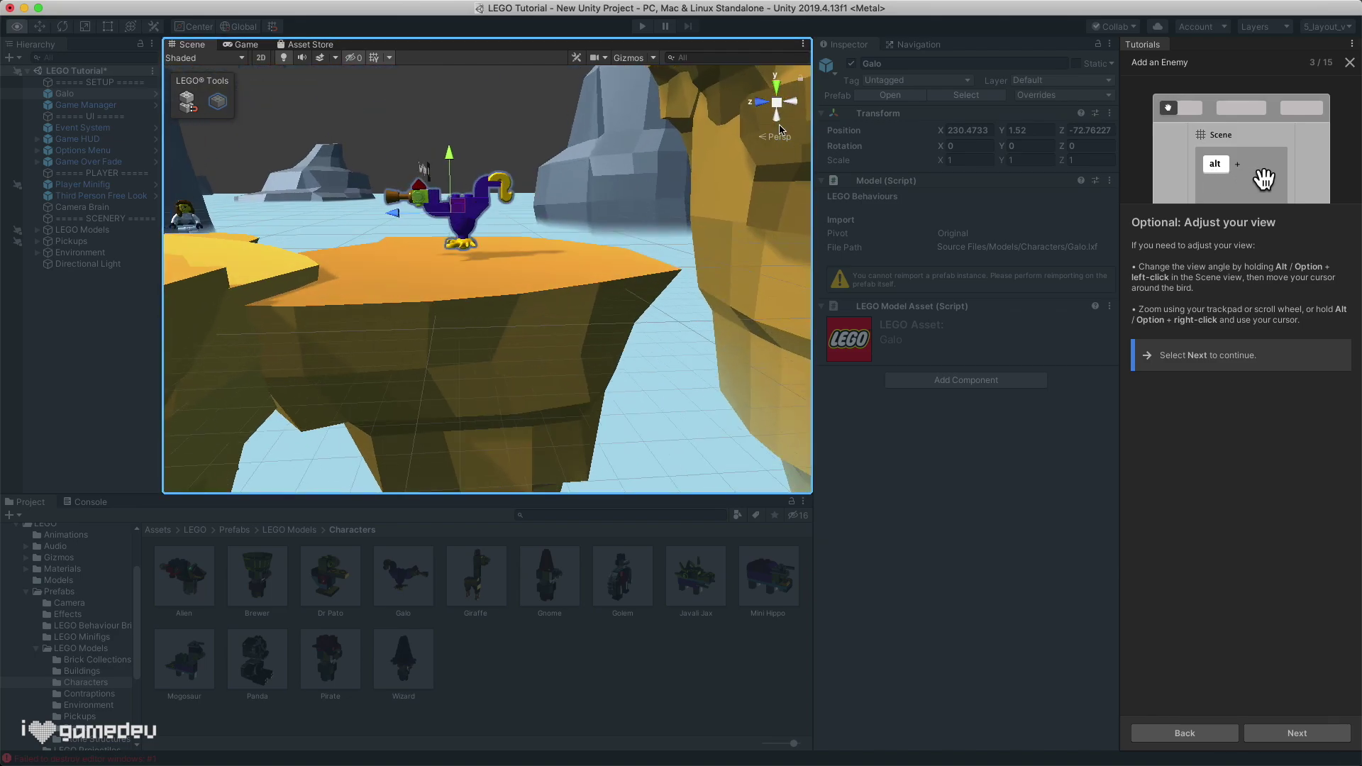
pyautogui.click(1336, 732)
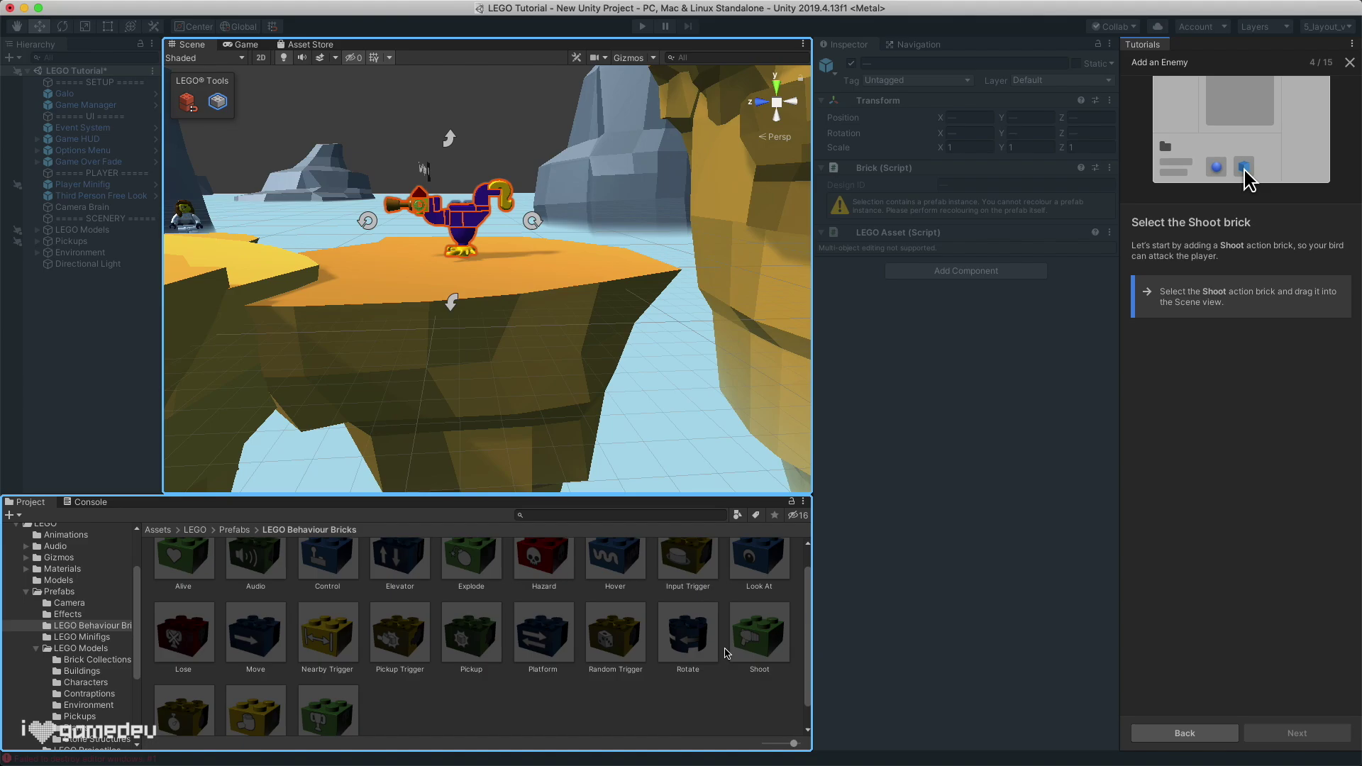
# Step: Connect a Shoot brick to the Galo bird's back and test the shooting enemy in Play Mode
pyautogui.click(760, 647)
pyautogui.moveTo(760, 654); pyautogui.dragTo(474, 230)
pyautogui.click(469, 217)
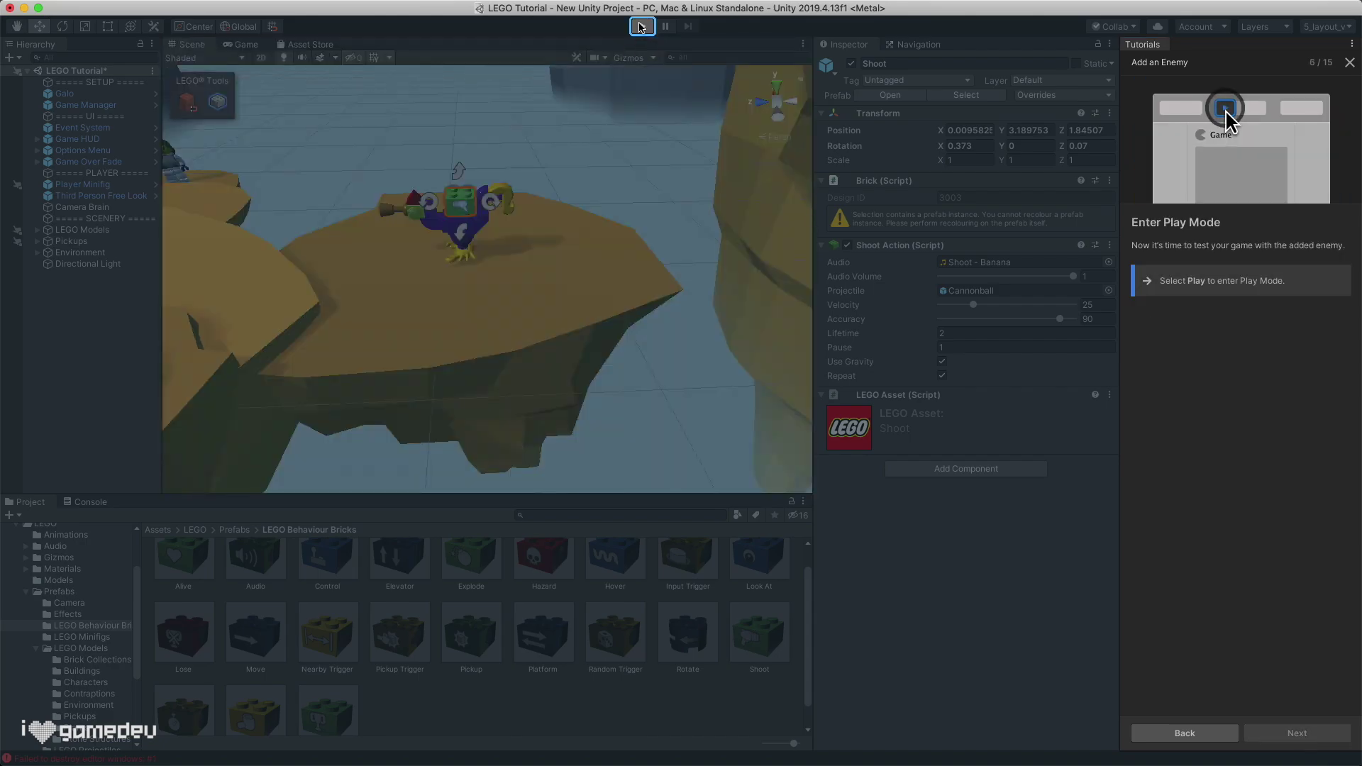
pyautogui.click(641, 27)
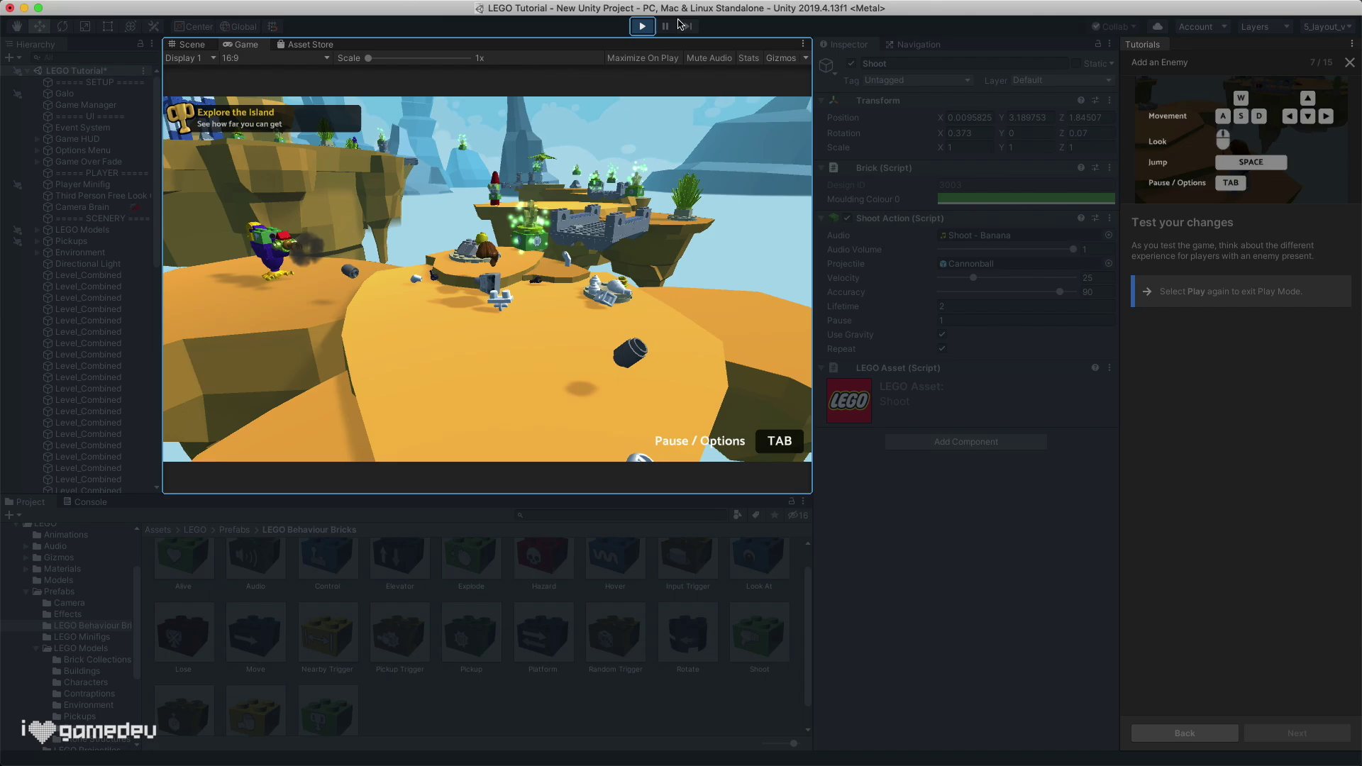
pyautogui.click(642, 27)
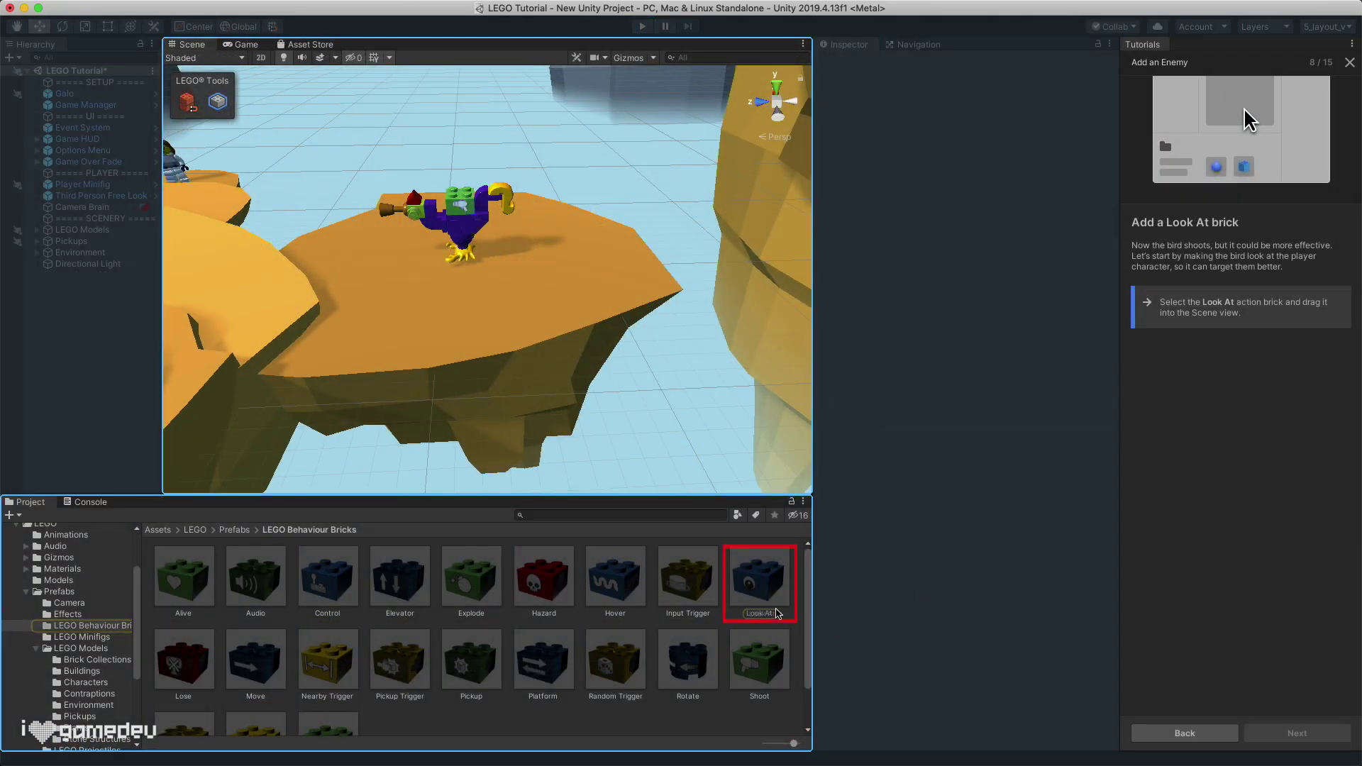
# Step: Connect a Look At brick on top of the bird's Shoot brick and check that both face the same direction
pyautogui.moveTo(759, 580); pyautogui.dragTo(459, 198)
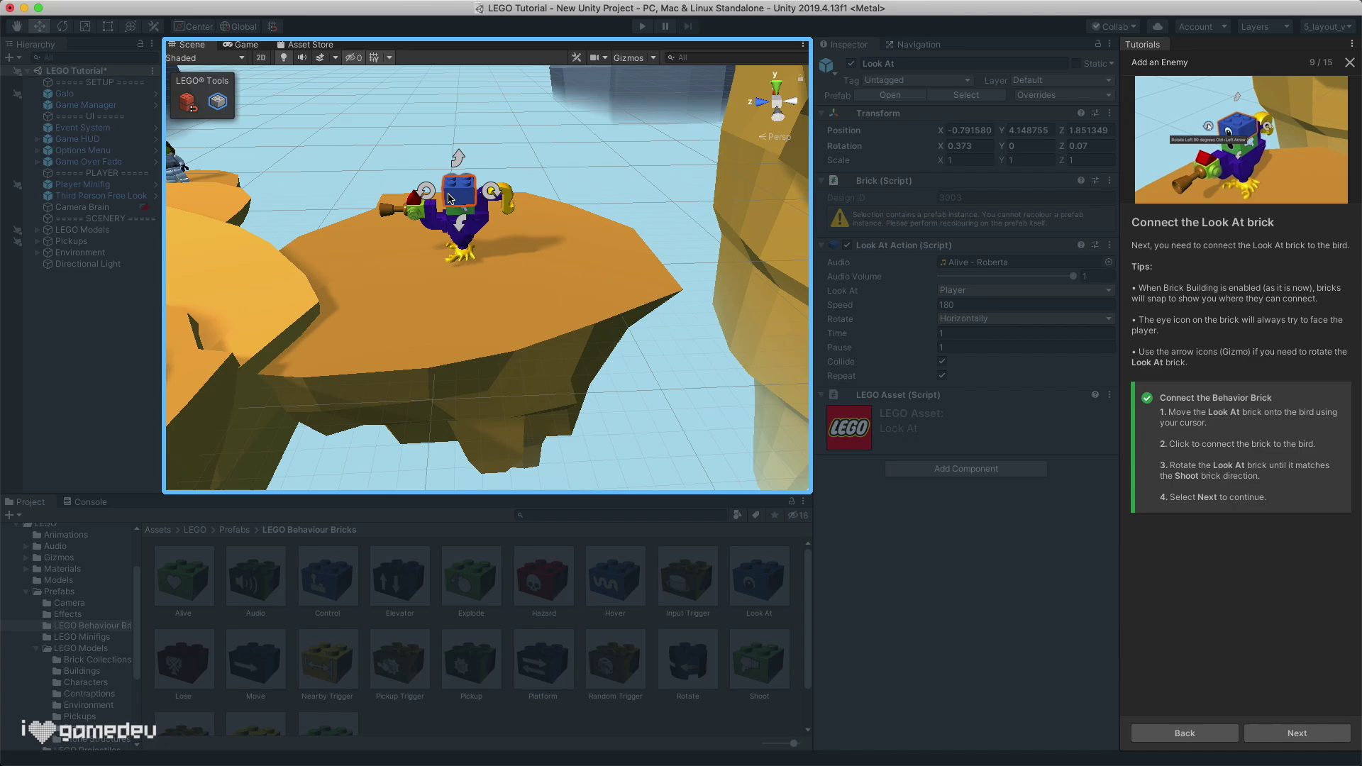
pyautogui.keyDown('alt'); pyautogui.moveTo(450, 198); pyautogui.dragTo(466, 220); pyautogui.keyUp('alt')
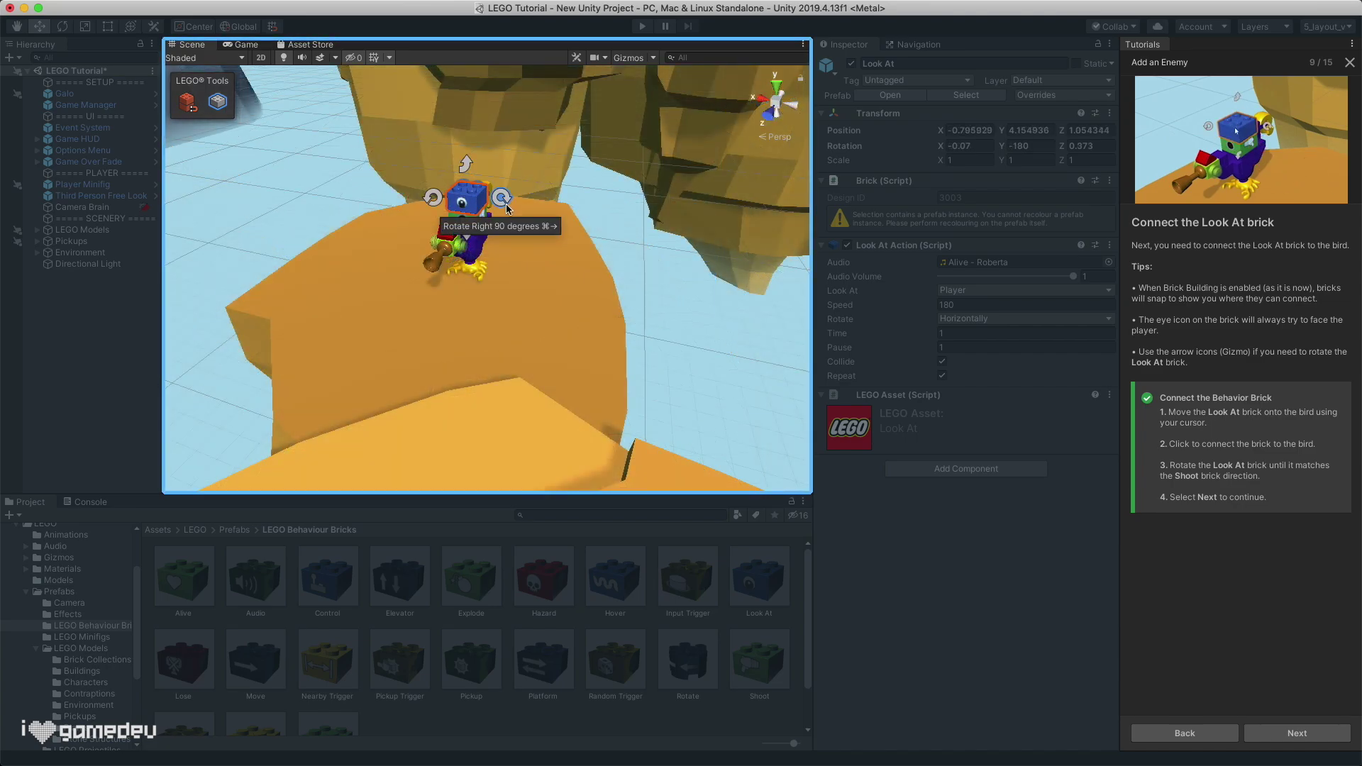
pyautogui.click(664, 274)
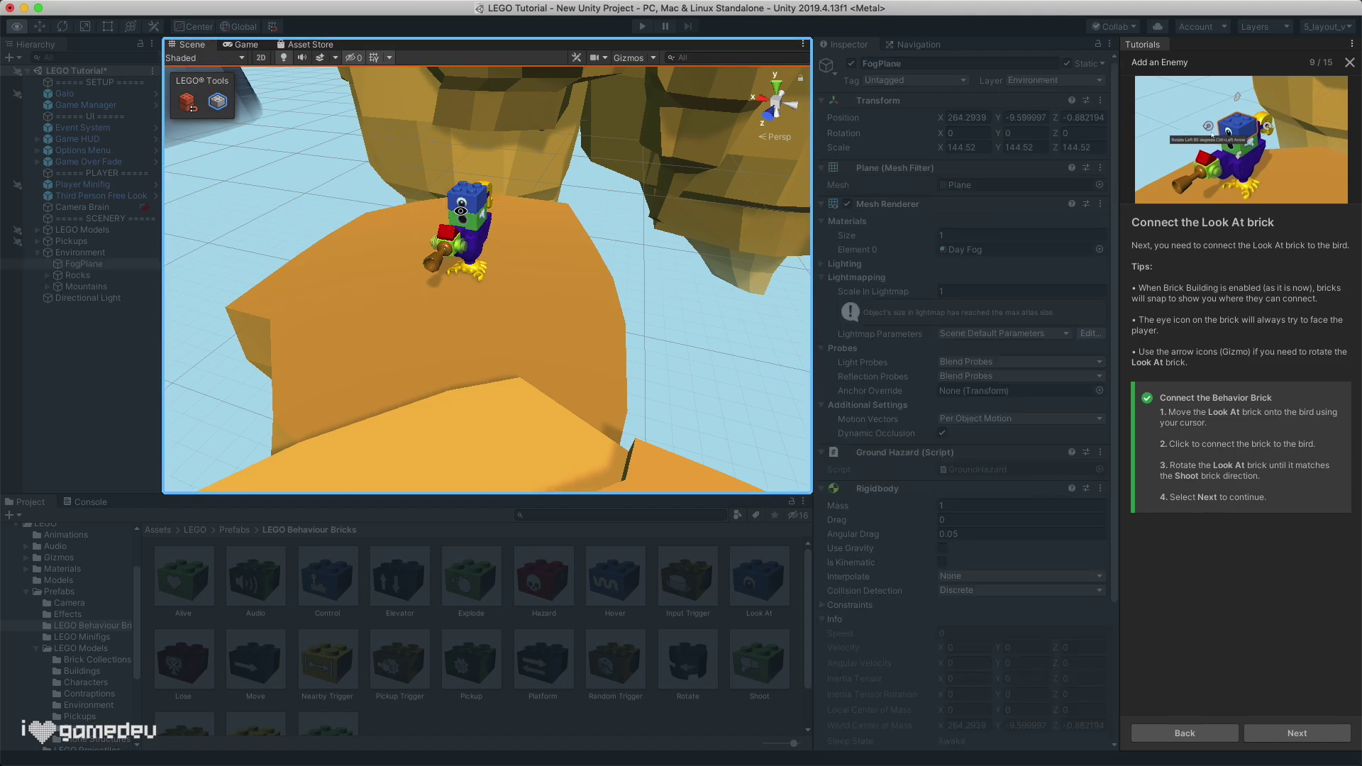
pyautogui.keyDown('alt'); pyautogui.moveTo(664, 274); pyautogui.dragTo(624, 277); pyautogui.keyUp('alt')
pyautogui.scroll(5, 460, 211)
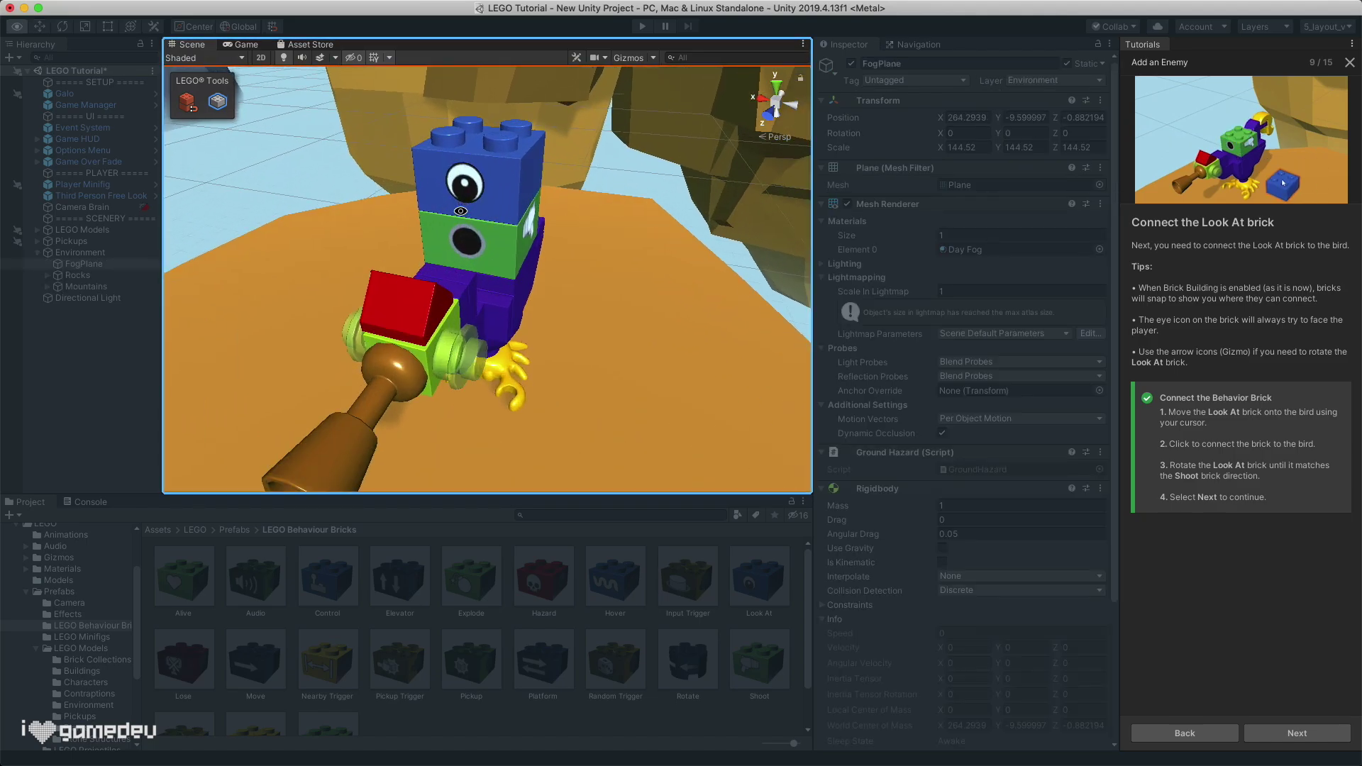
pyautogui.scroll(-6, 460, 211)
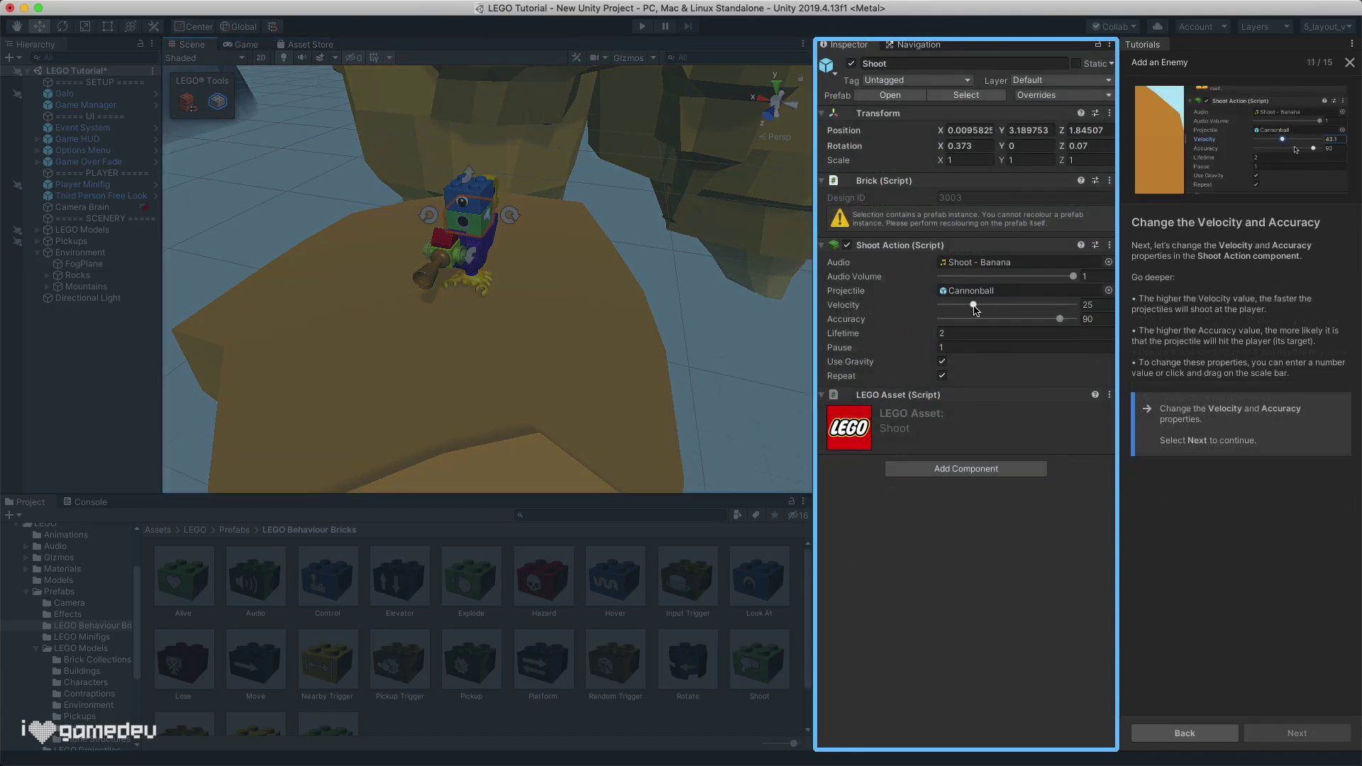
# Step: Set the Shoot brick's Velocity to 55.8 and its Accuracy to 75
pyautogui.moveTo(975, 309)
pyautogui.mouseDown()
pyautogui.moveTo(1053, 322)
pyautogui.moveTo(1040, 325)
pyautogui.mouseUp()
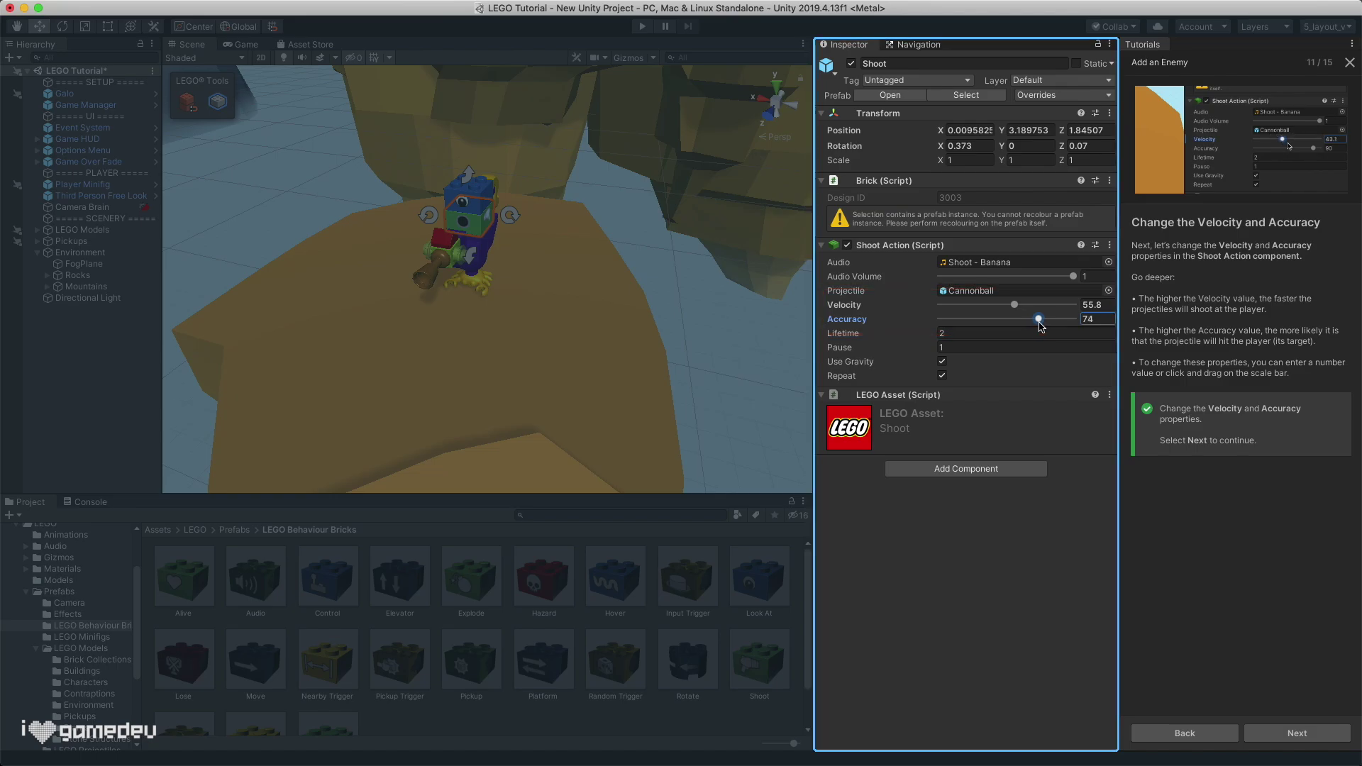
pyautogui.click(1297, 733)
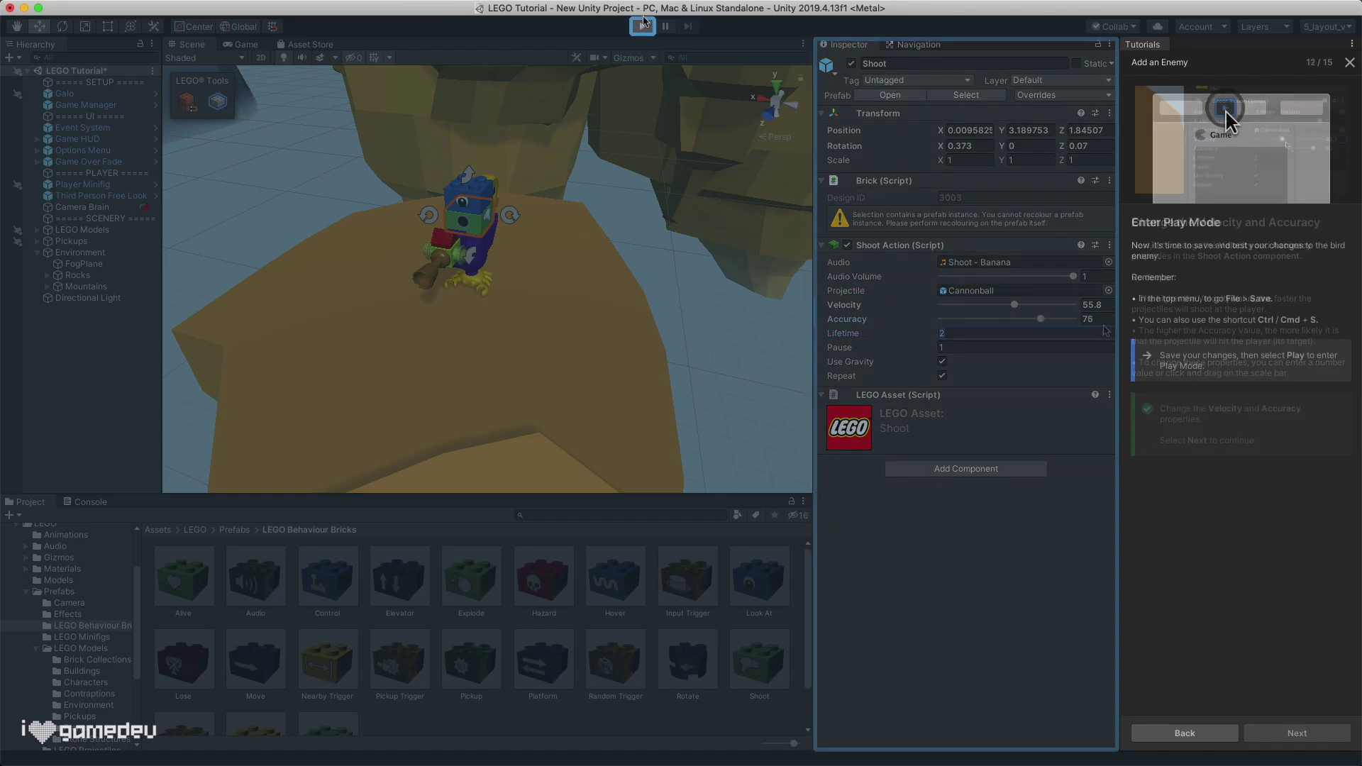
# Step: Playtest the adjusted bird enemy by running the Minifig towards it, and exit Play Mode
pyautogui.click(643, 24)
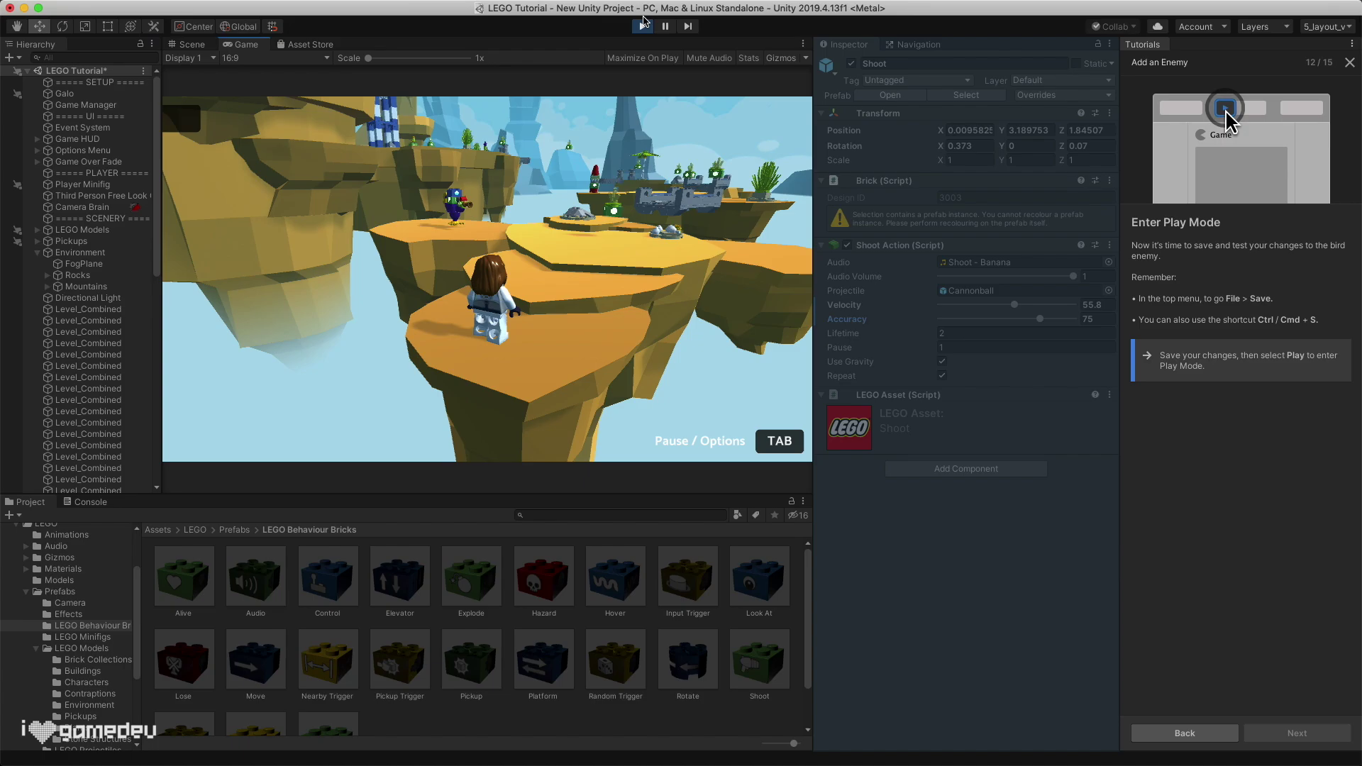
pyautogui.press('w')
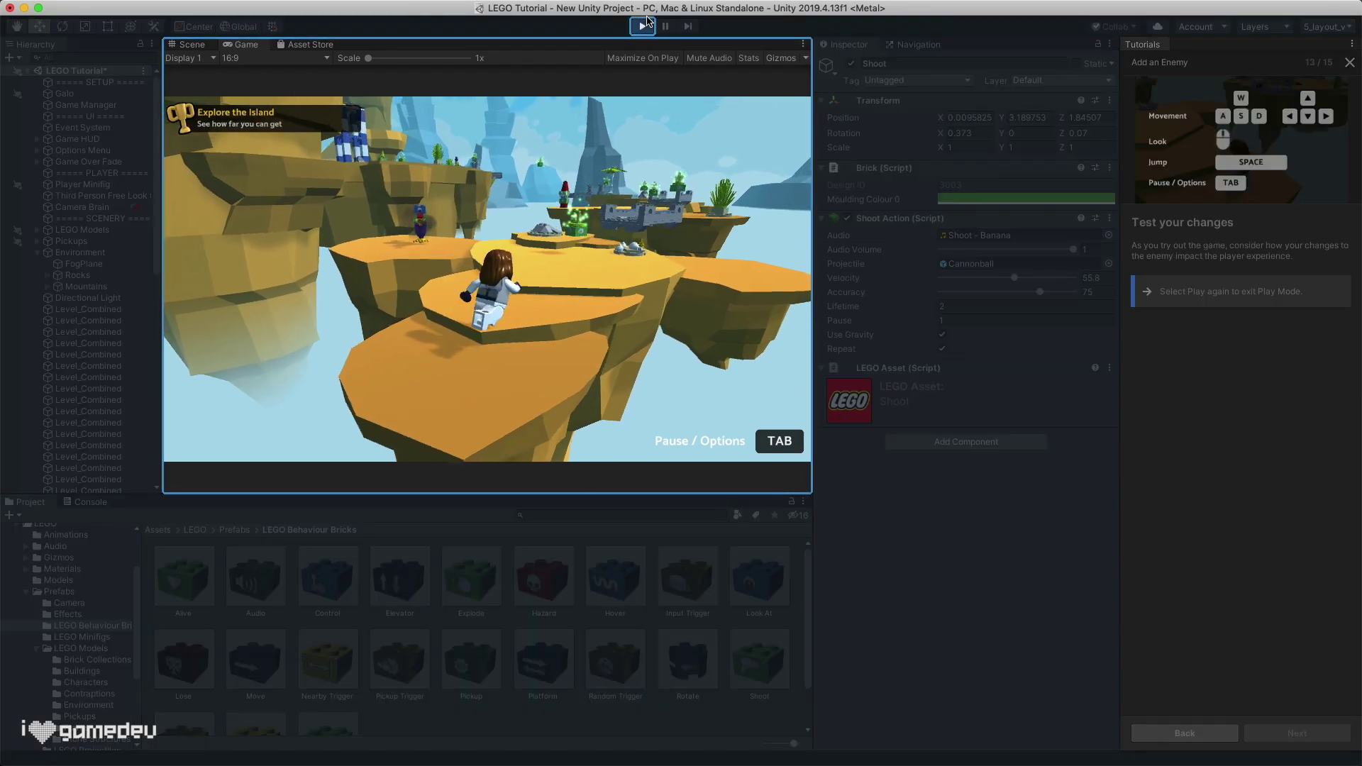
pyautogui.press('a')
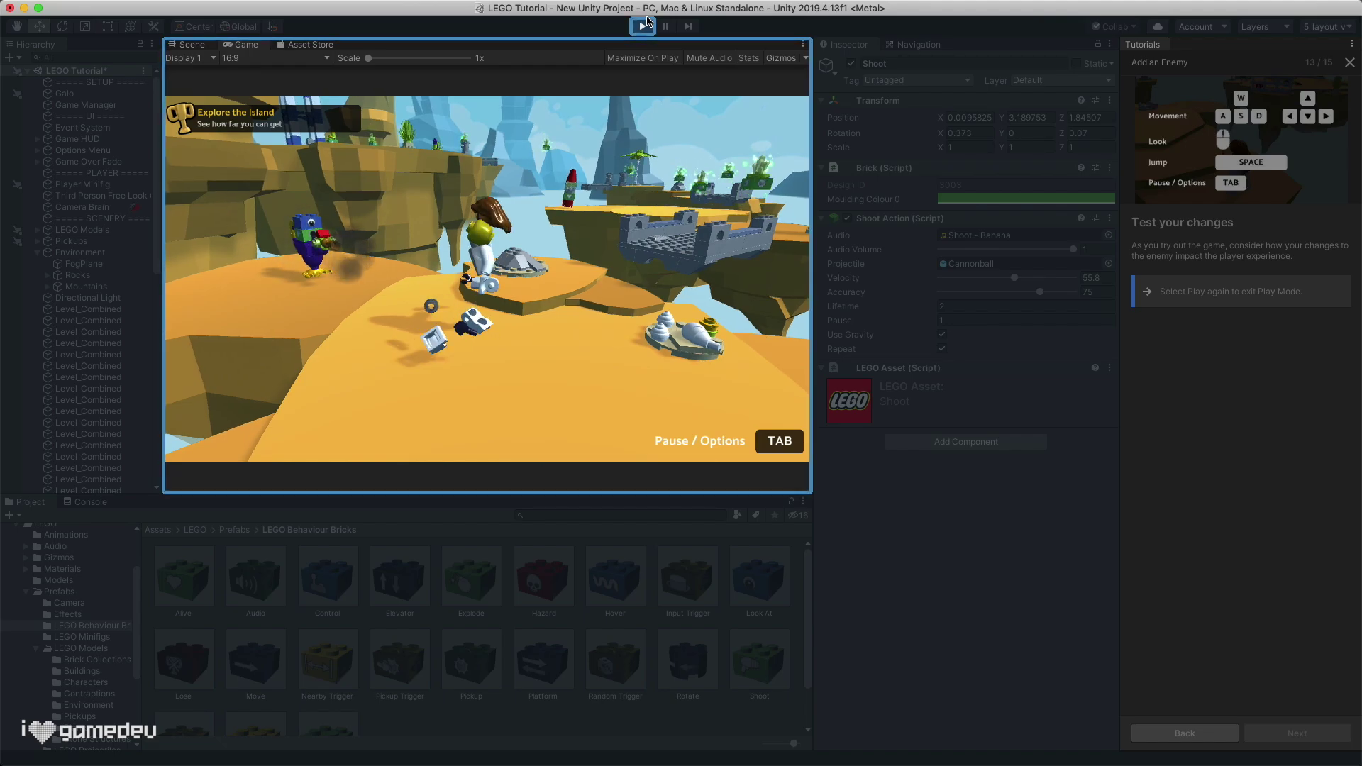
pyautogui.click(643, 26)
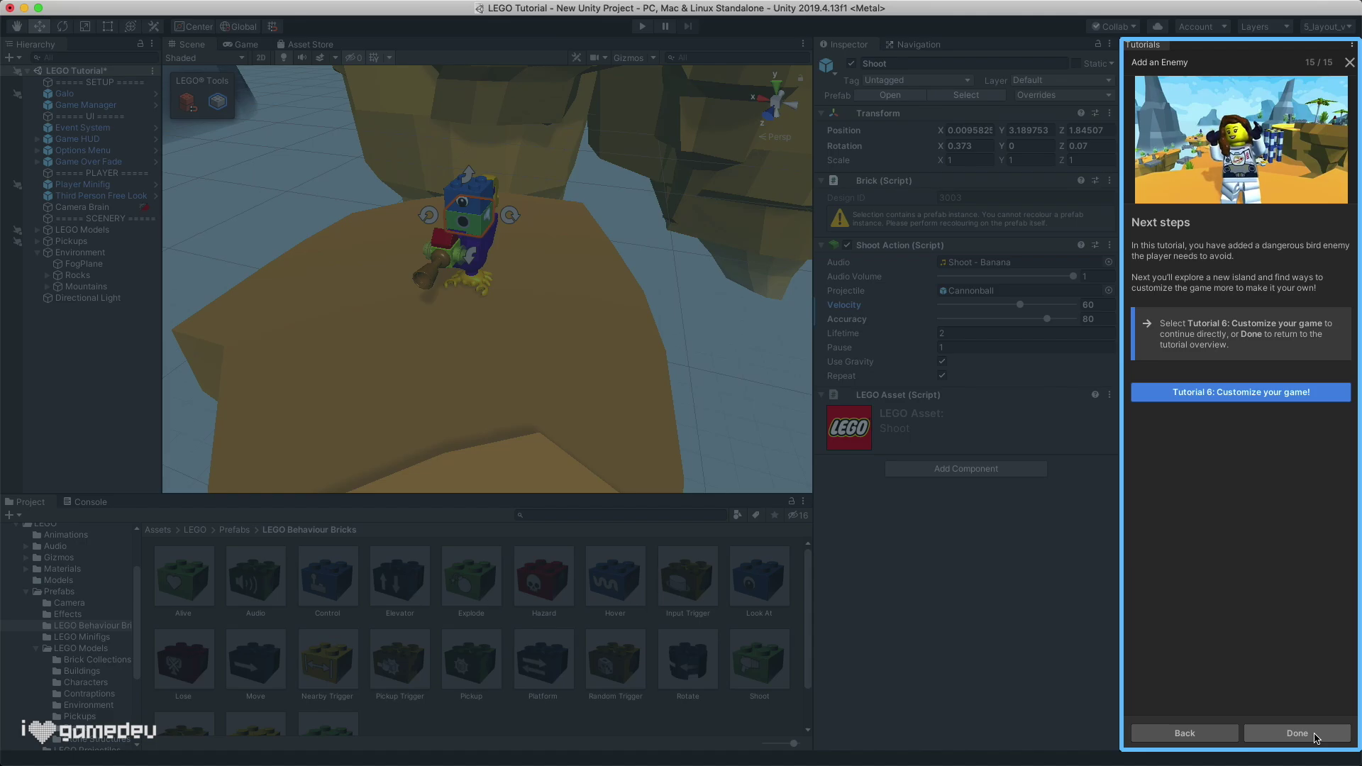
# Step: Start the Customize your Game tutorial and connect an Explode brick to the fence's grey base near the skull brick
pyautogui.click(1241, 391)
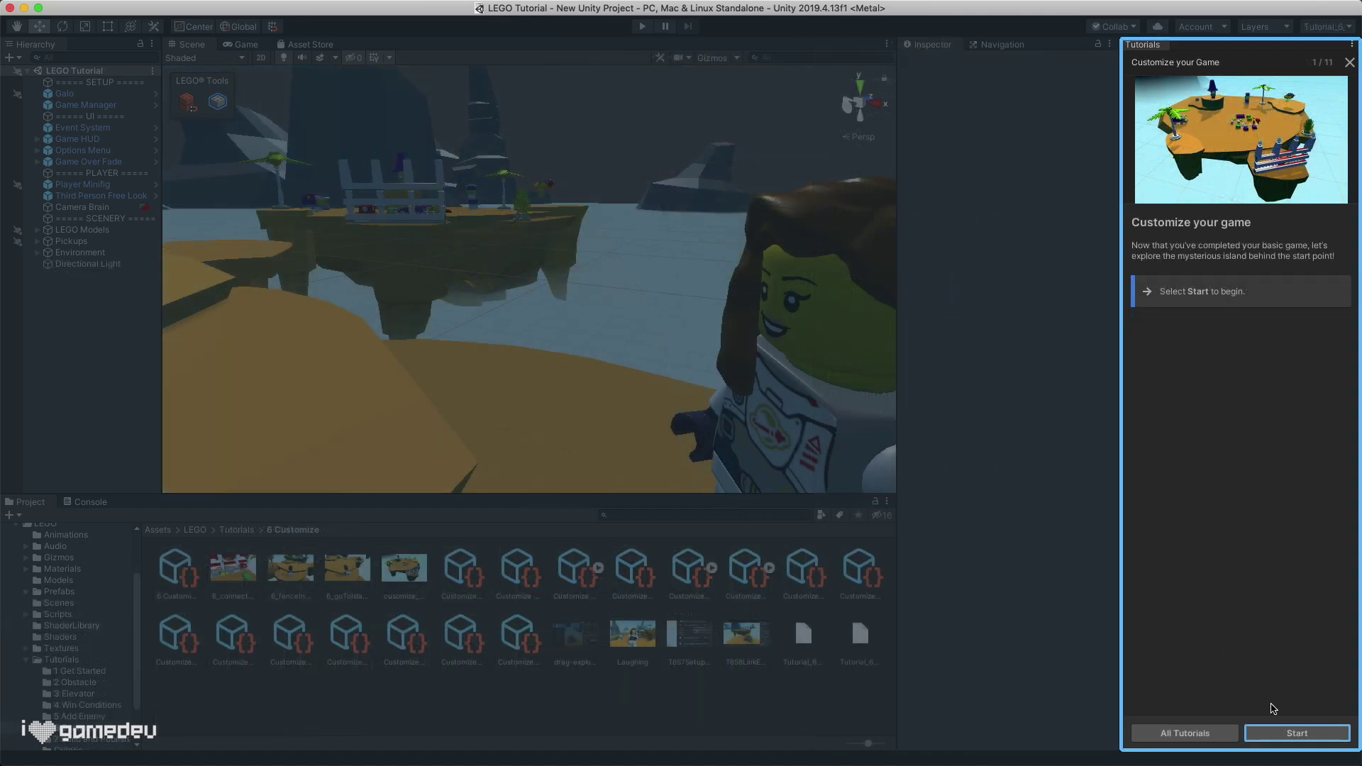
pyautogui.click(1282, 737)
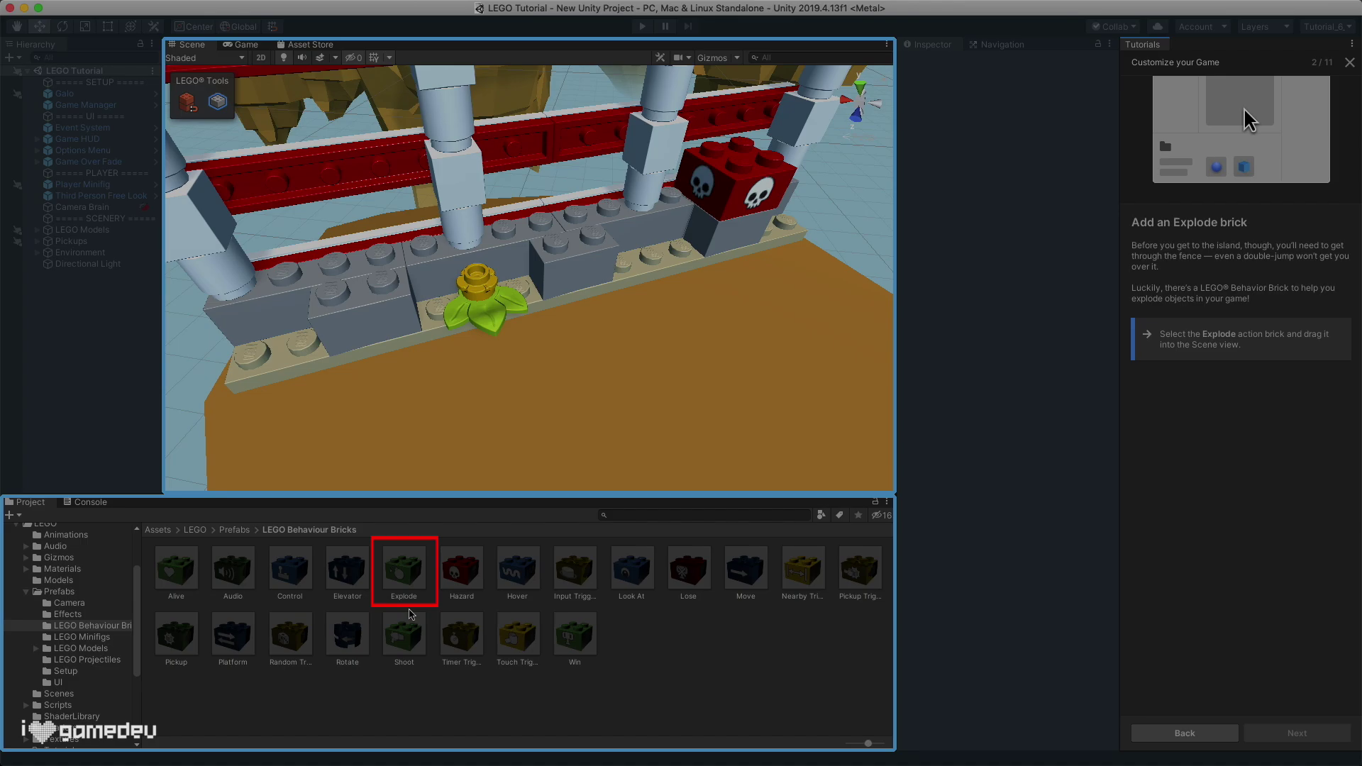
pyautogui.moveTo(404, 567); pyautogui.dragTo(566, 245)
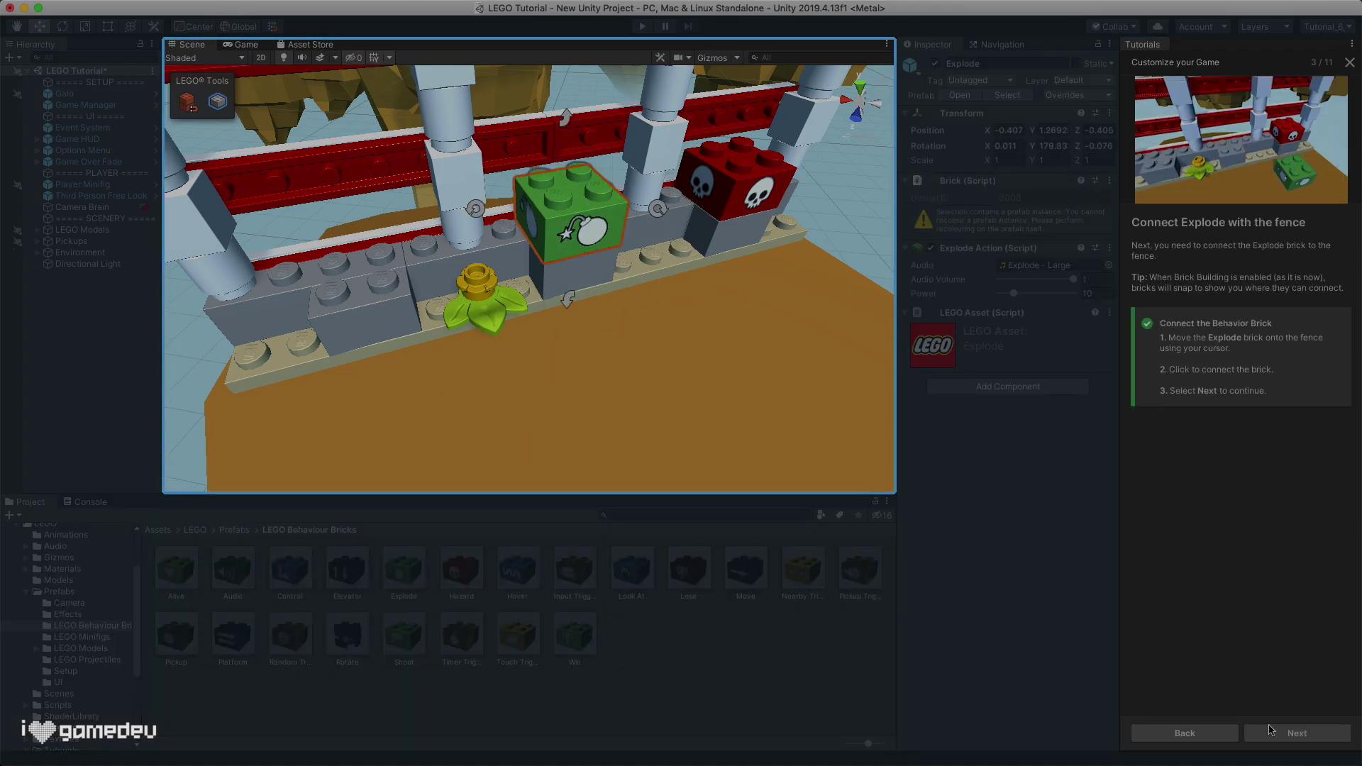
pyautogui.click(1270, 732)
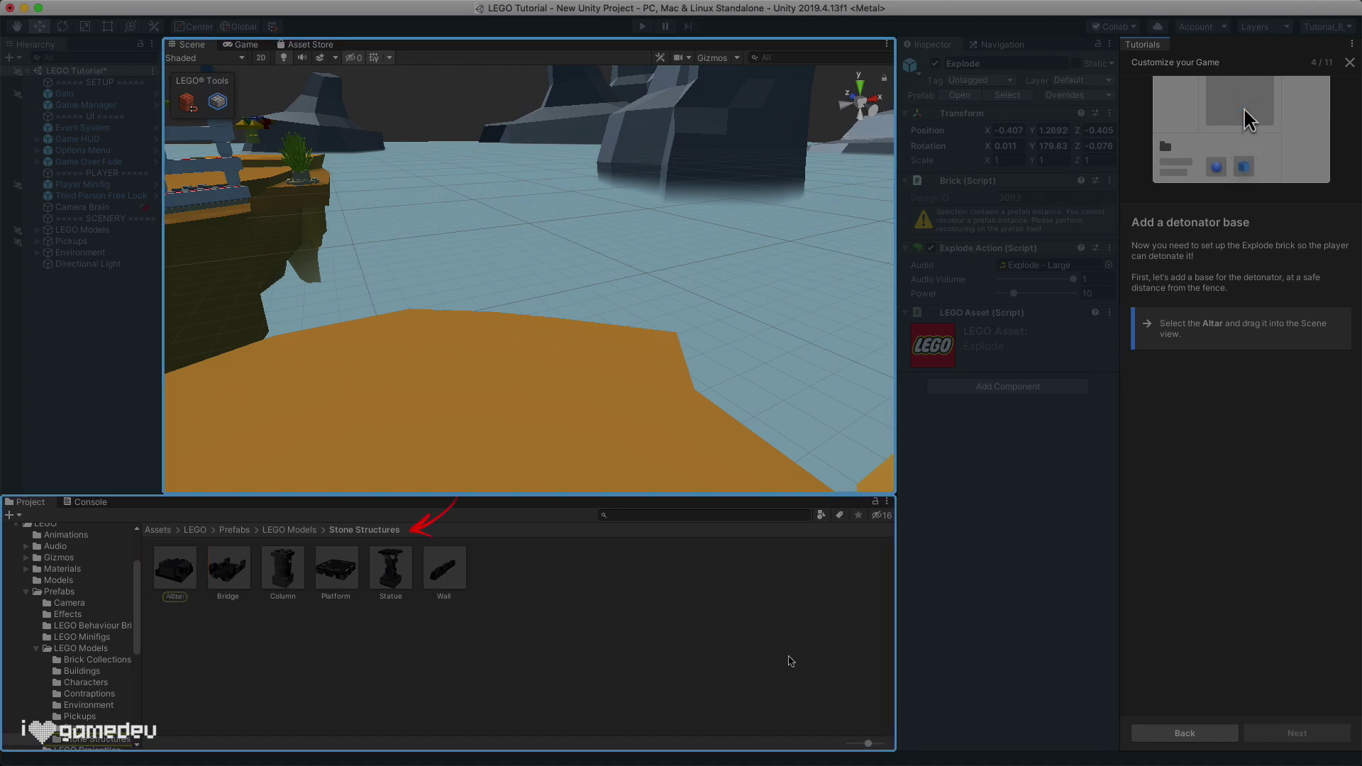
# Step: Place an Altar at the edge of the orange island and connect a Touch Trigger brick on top of it
pyautogui.moveTo(173, 568); pyautogui.dragTo(493, 393)
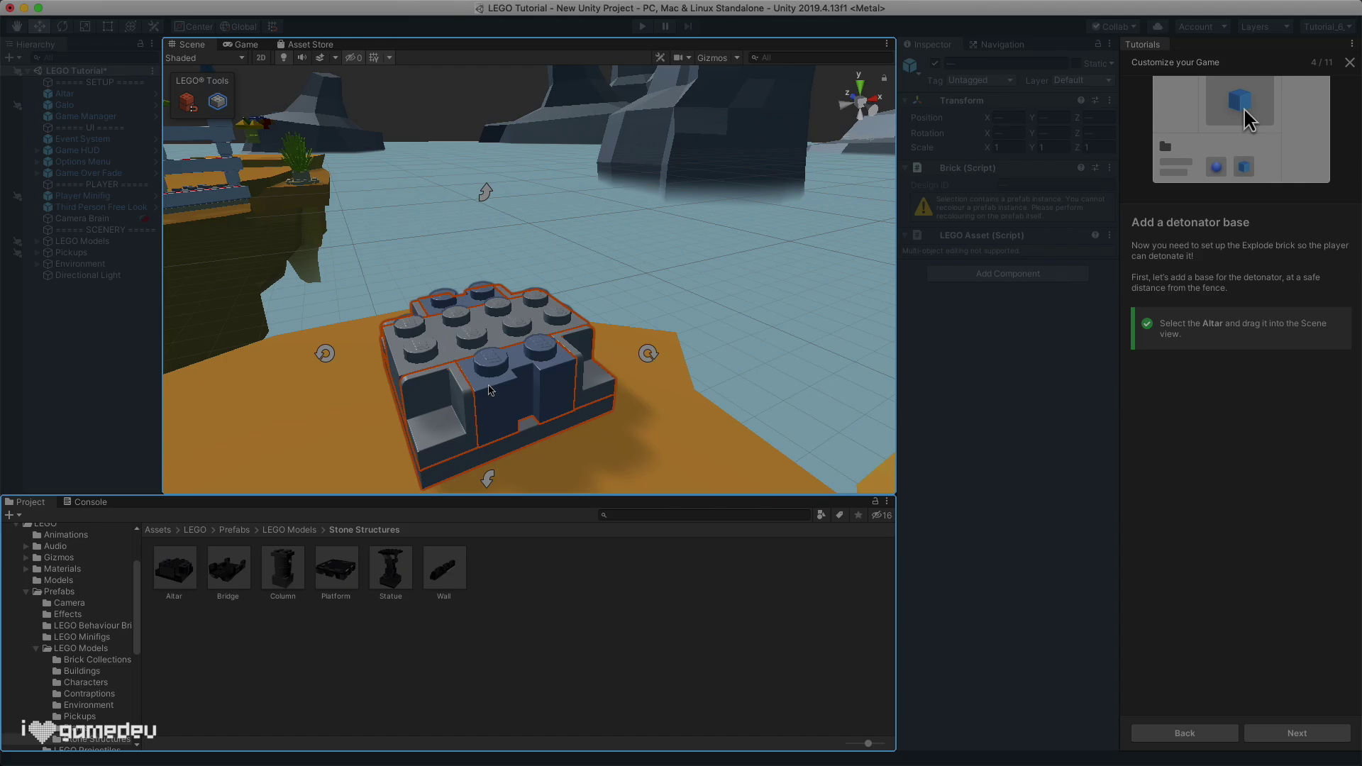
pyautogui.moveTo(556, 626); pyautogui.dragTo(493, 309)
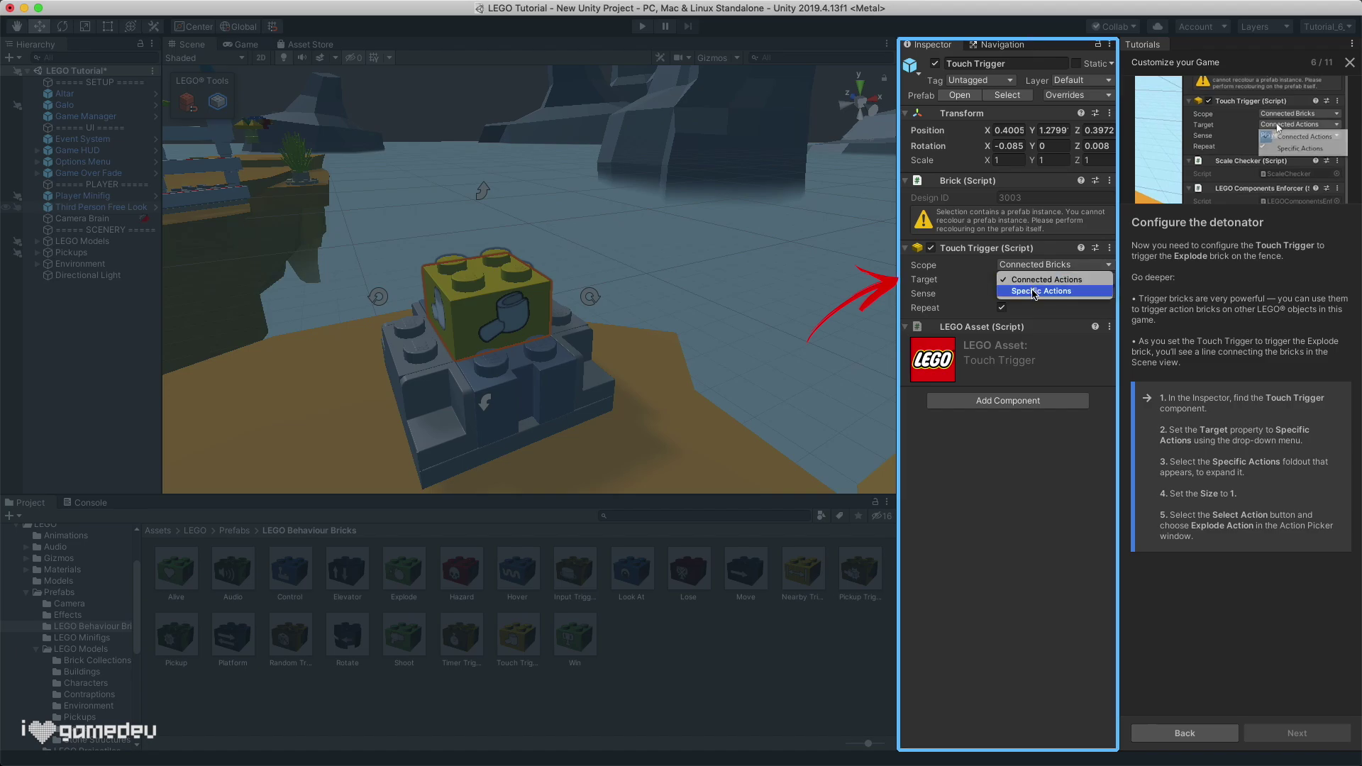
# Step: Set the Touch Trigger's Target to Specific Actions with a Size of 1 and select the fence's Explode Action
pyautogui.click(1033, 292)
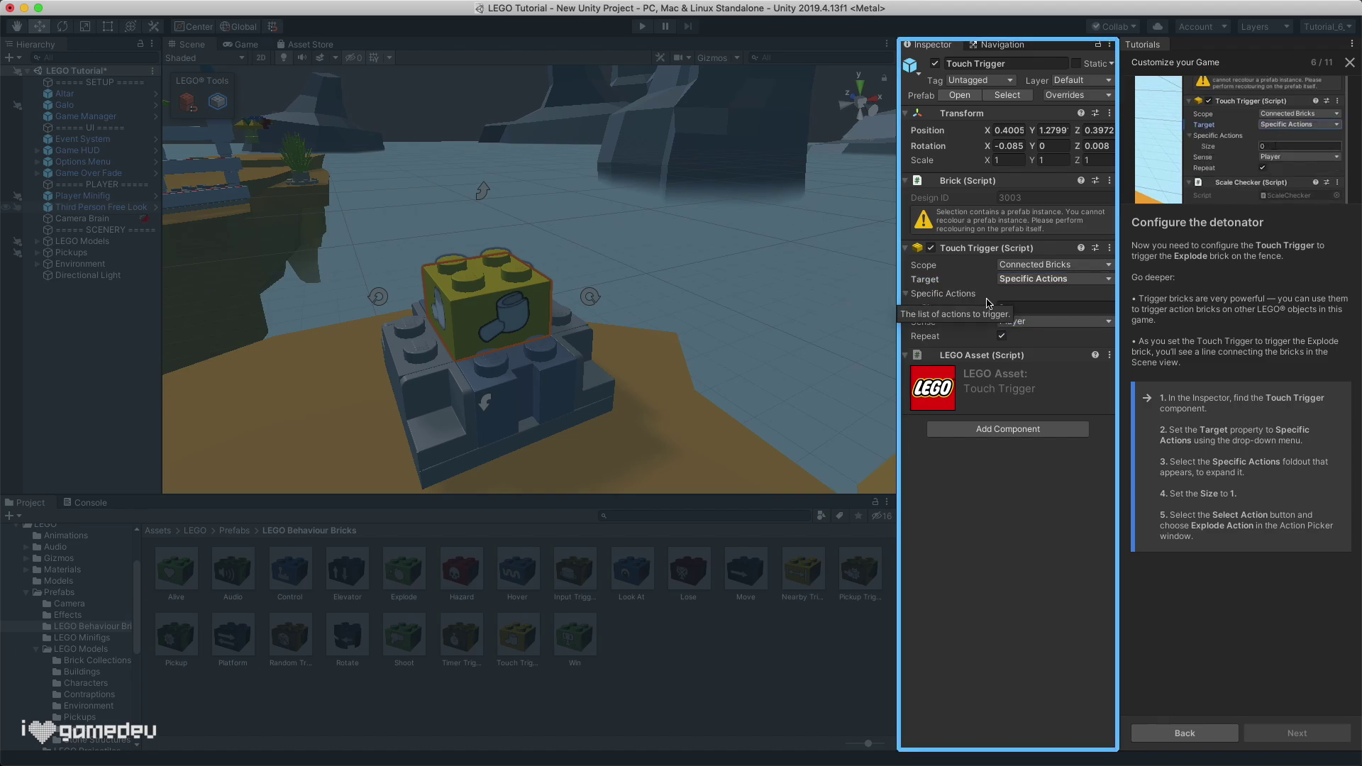
pyautogui.write('1')
pyautogui.press('Return')
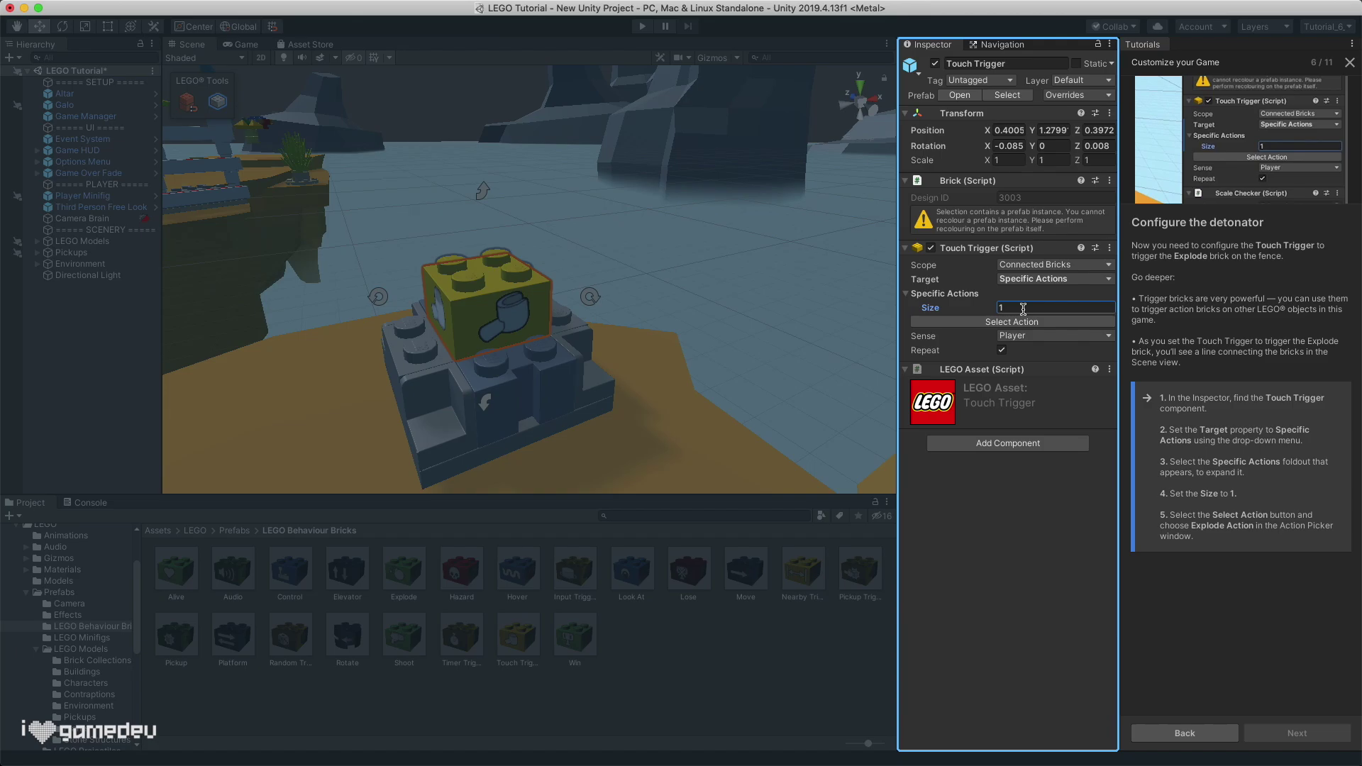
pyautogui.click(1020, 323)
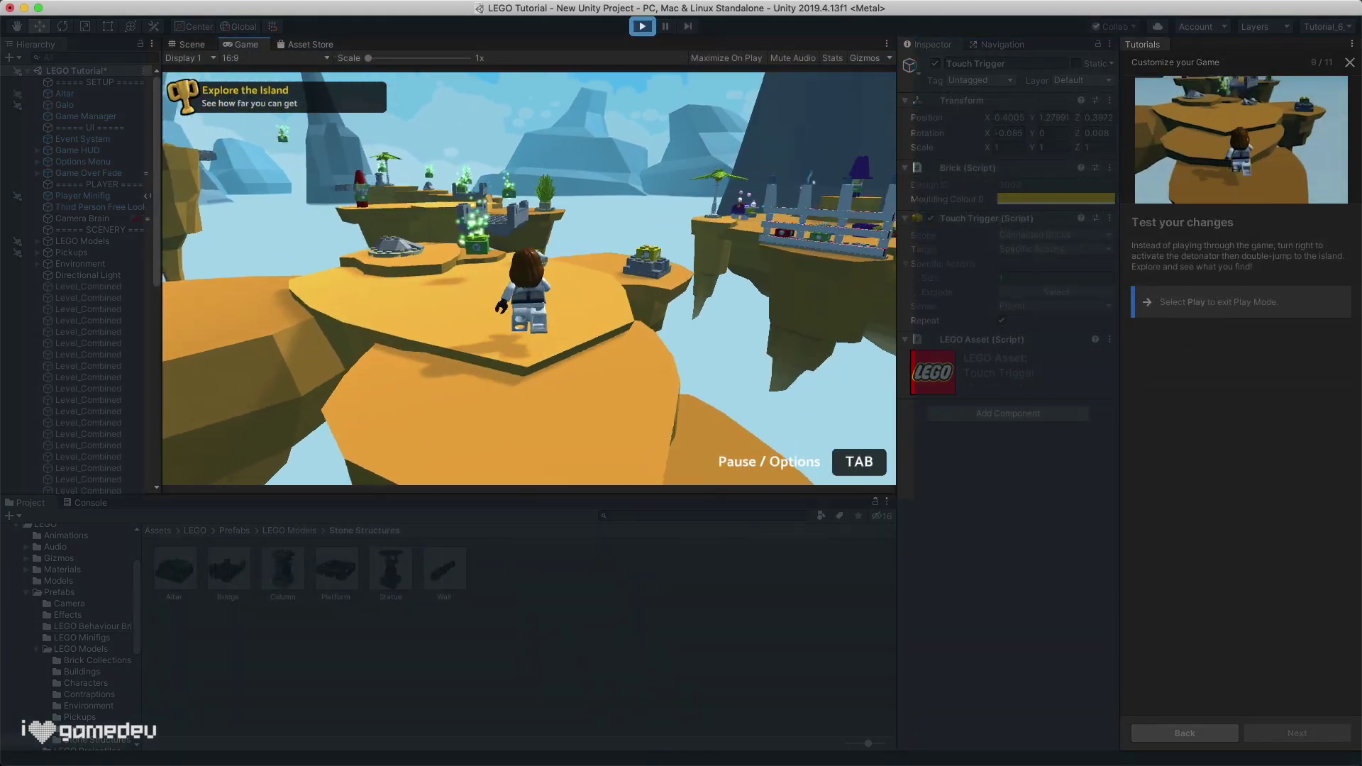
# Step: Playtest the detonator by steering the Minifig right towards the altar
pyautogui.press('d')
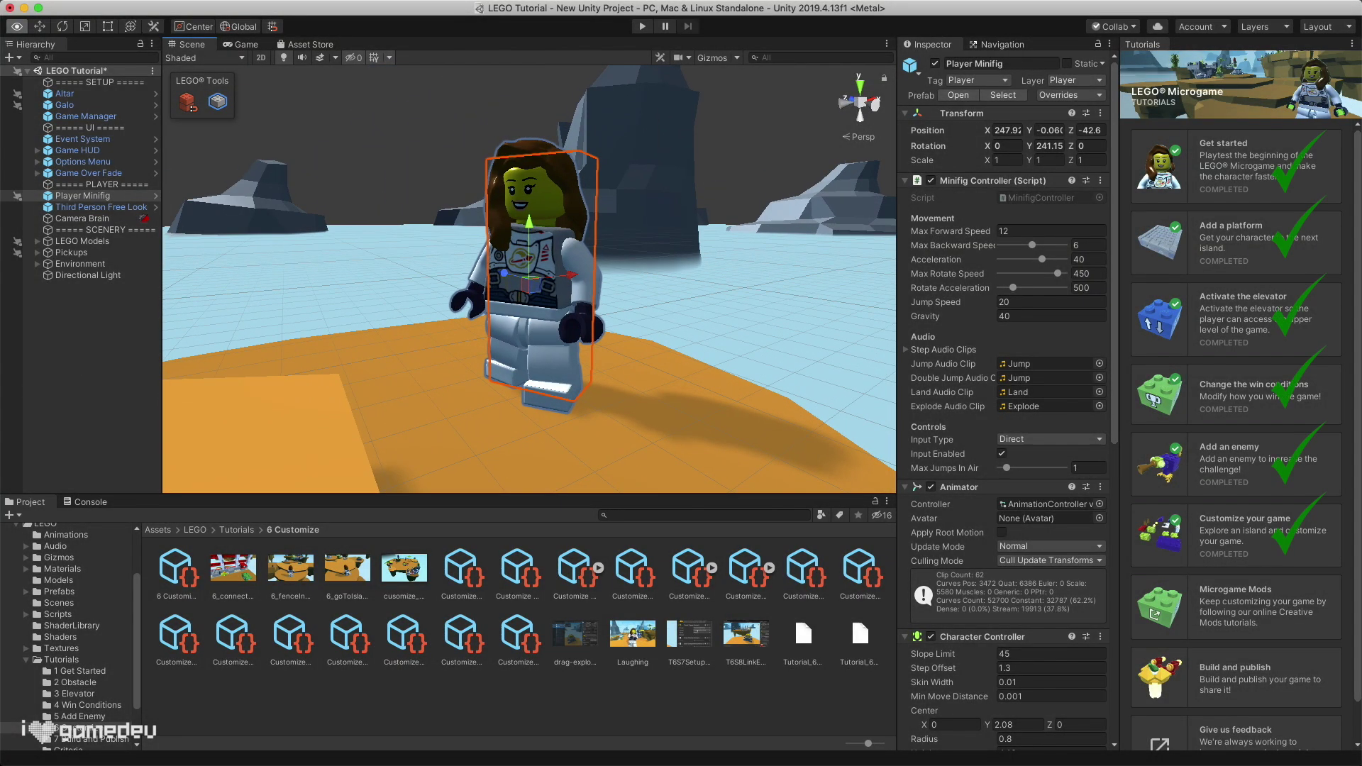
pyautogui.keyDown('alt'); pyautogui.moveTo(678, 204); pyautogui.dragTo(867, 406); pyautogui.keyUp('alt')
pyautogui.scroll(-10, 647, 279)
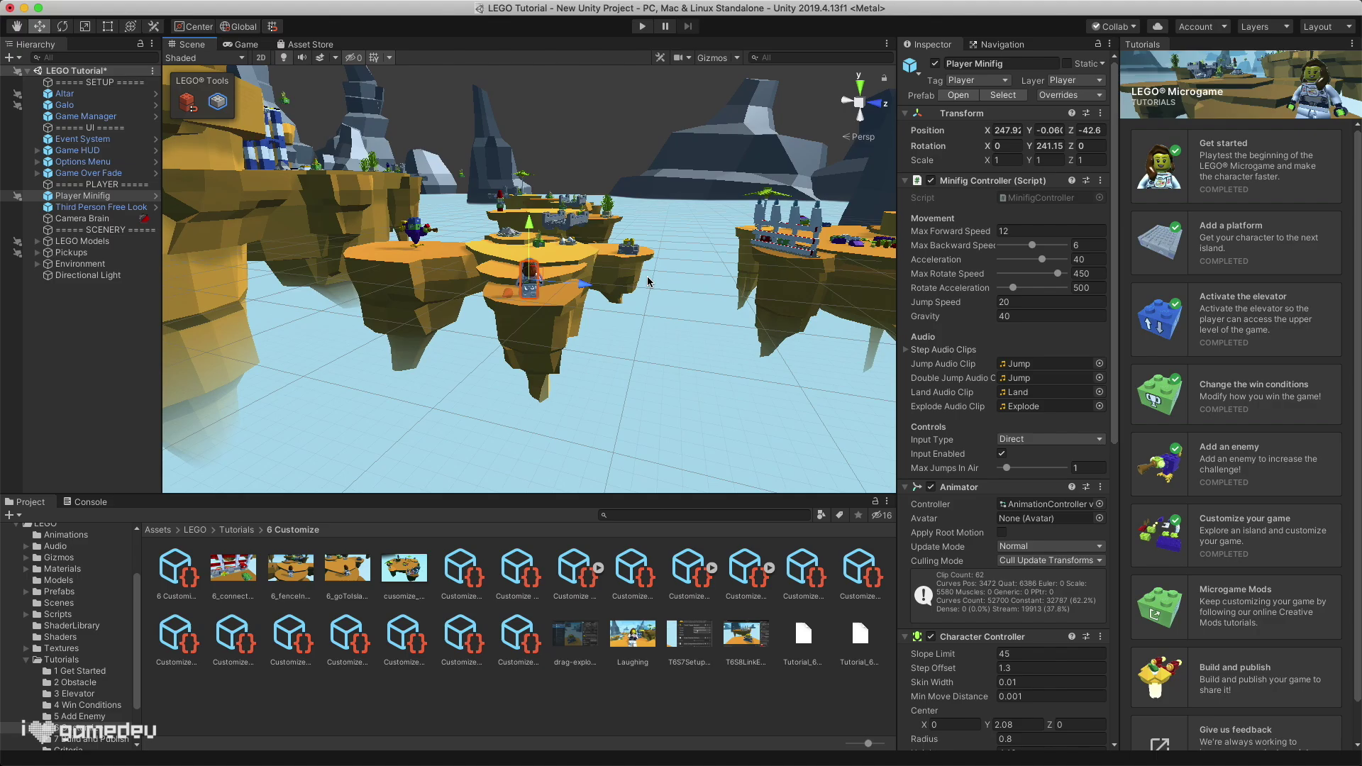
pyautogui.scroll(-5, 647, 282)
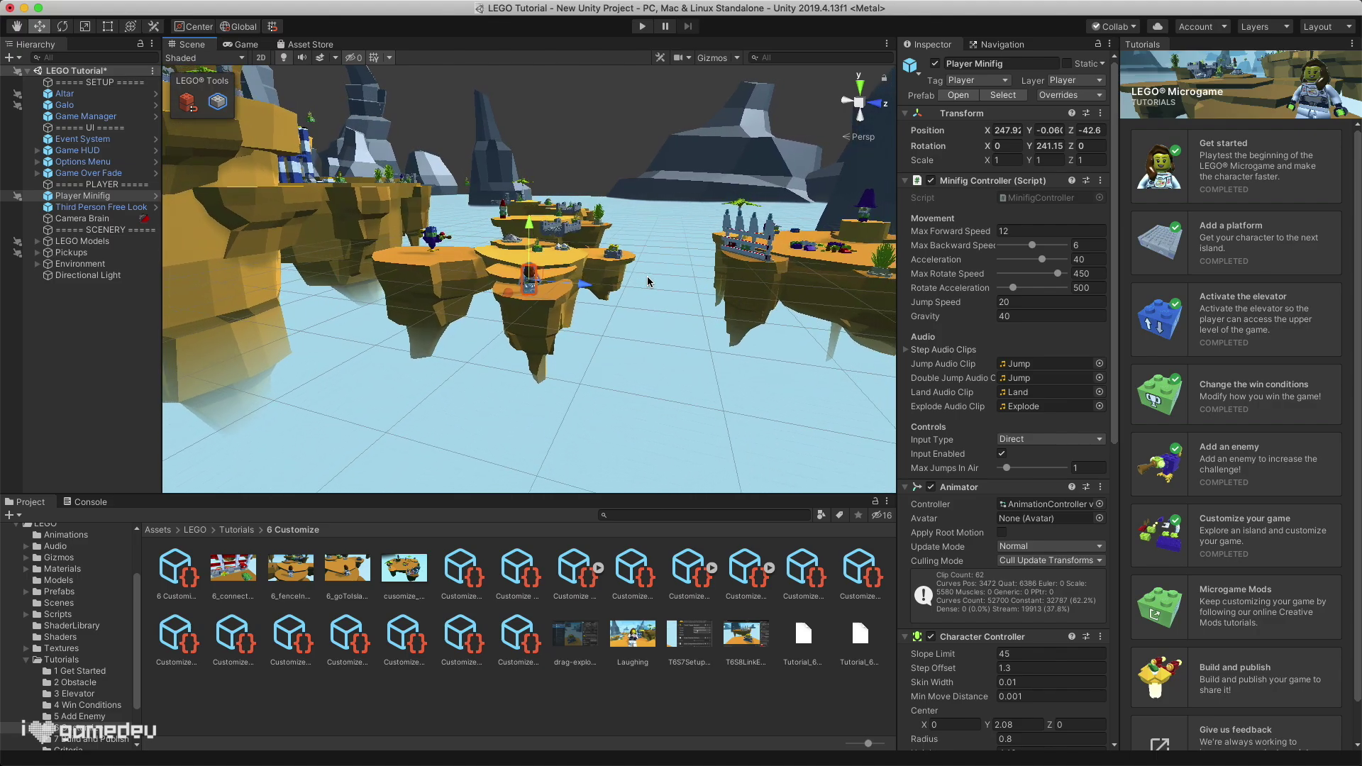